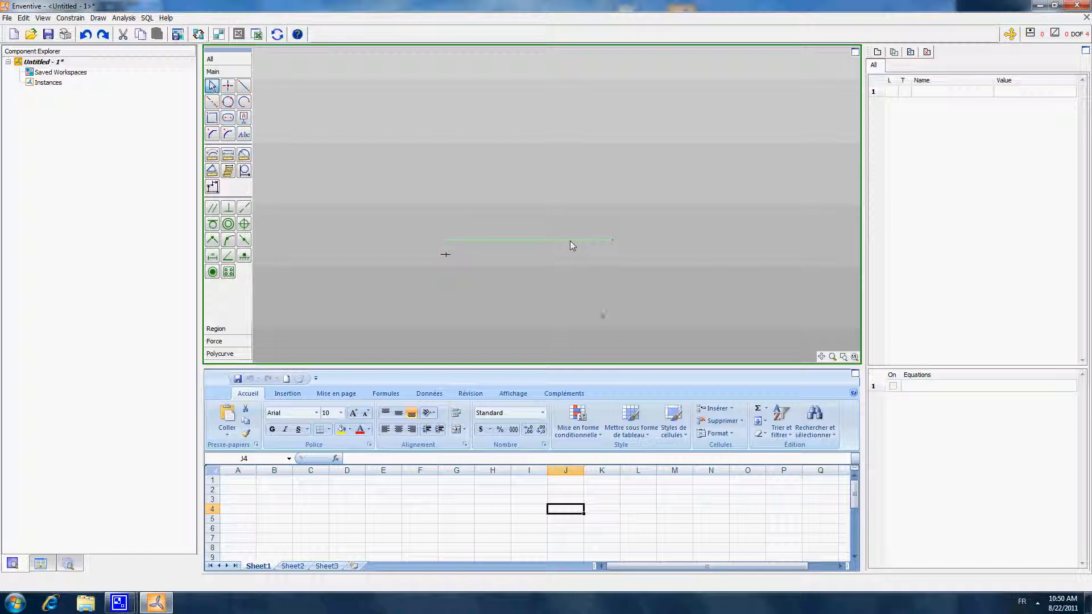
# - Turn on the degrees-of-freedom display and fix the horizontal line's left endpoint in place
pyautogui.moveTo(570, 240); pyautogui.dragTo(579, 243)
pyautogui.click(637, 142)
pyautogui.click(1010, 35)
pyautogui.click(243, 256)
pyautogui.click(458, 244)
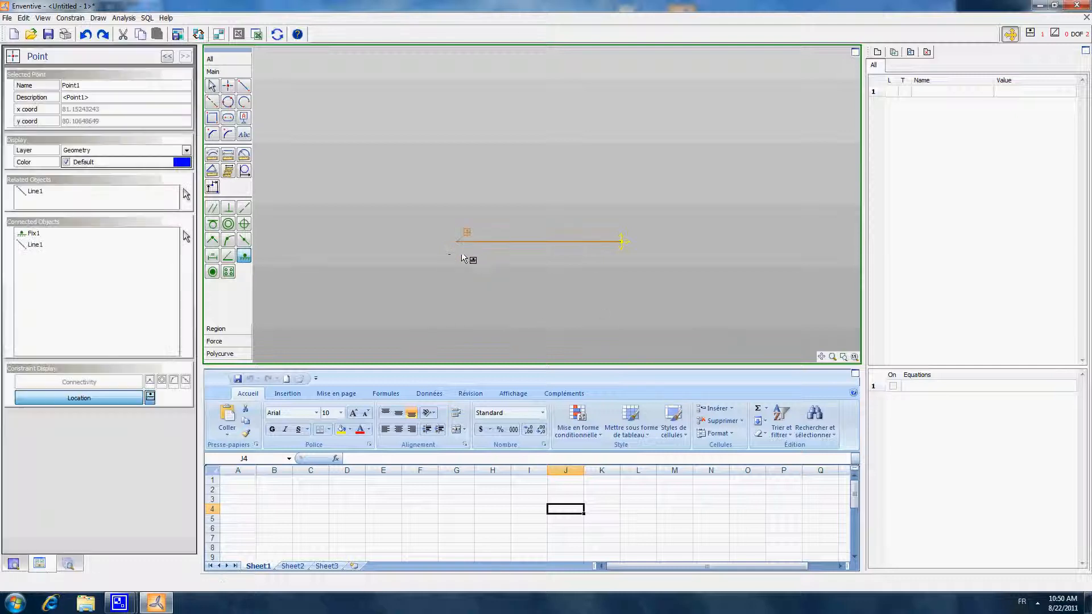
# - Constrain the horizontal line to its current angle and add a length dimension to it
pyautogui.click(227, 256)
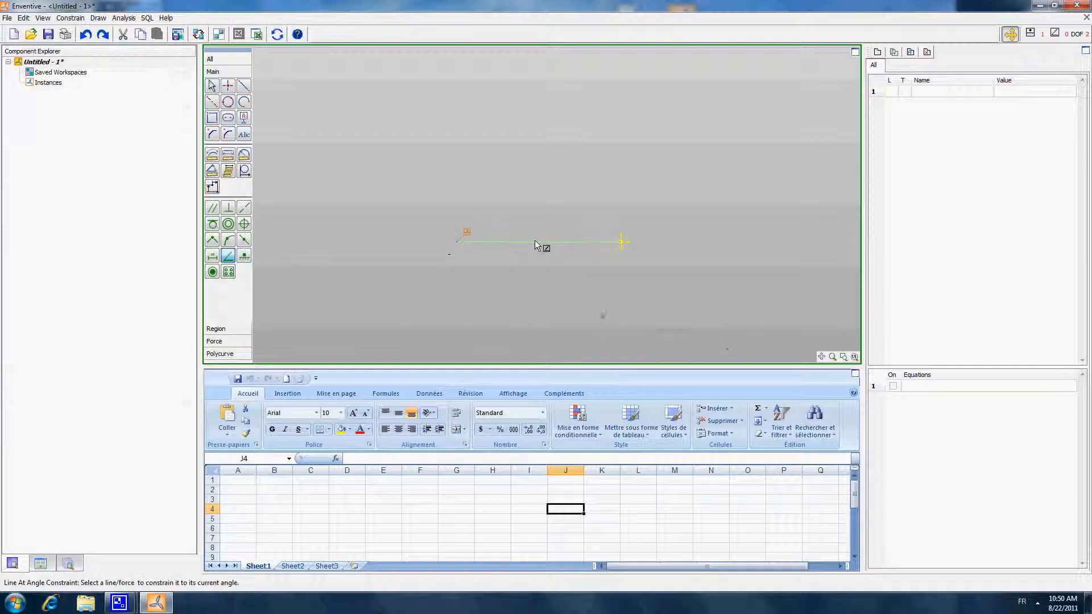
pyautogui.click(540, 243)
pyautogui.click(212, 84)
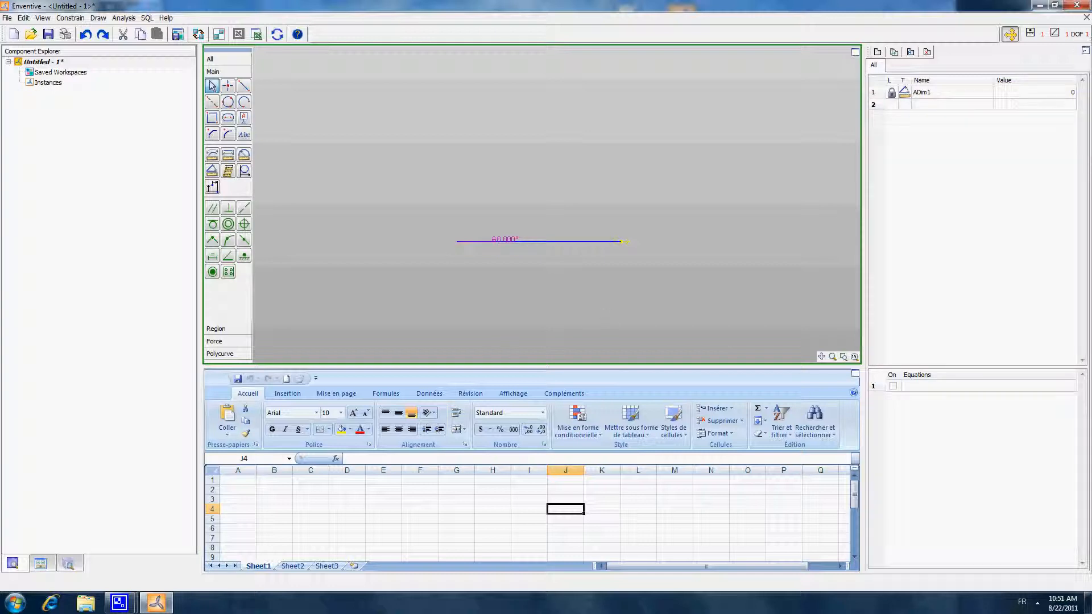
pyautogui.click(212, 154)
pyautogui.click(563, 241)
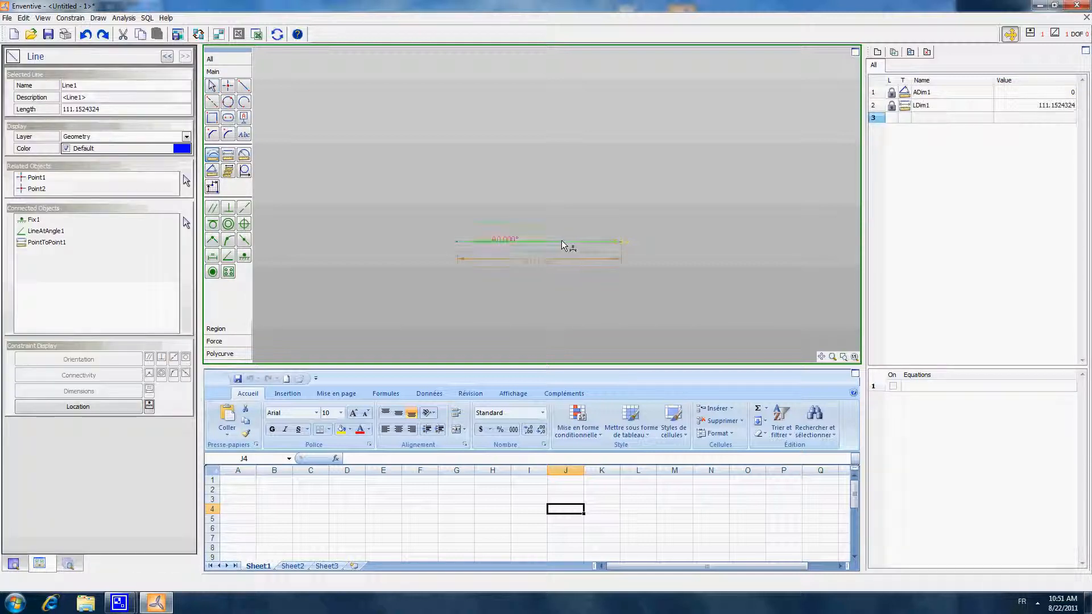
pyautogui.click(212, 86)
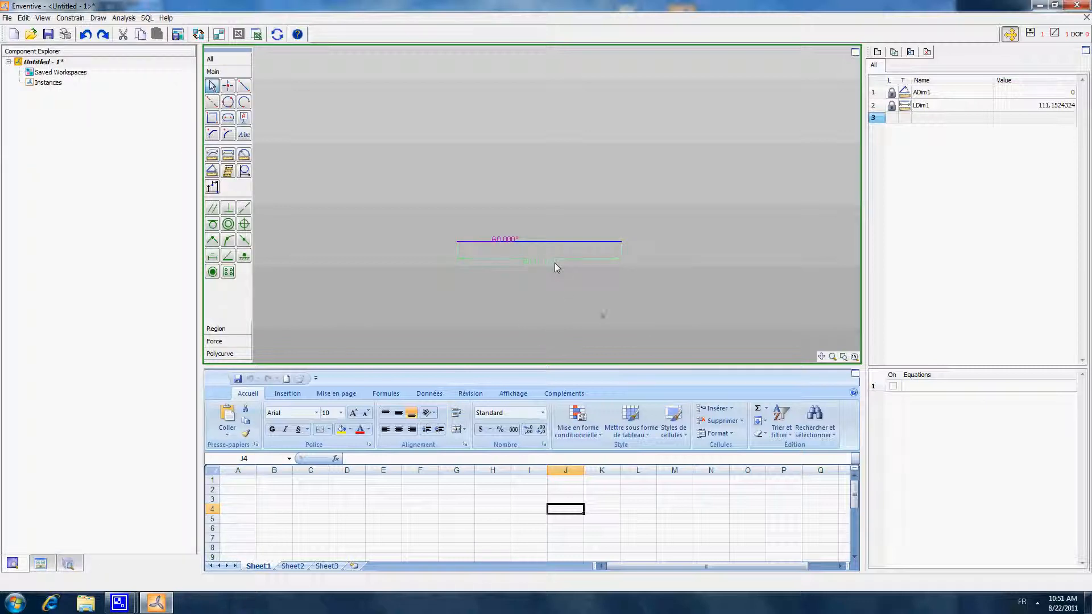
# - Set the horizontal base line's length dimension to 75
pyautogui.click(556, 263)
pyautogui.doubleClick(114, 108)
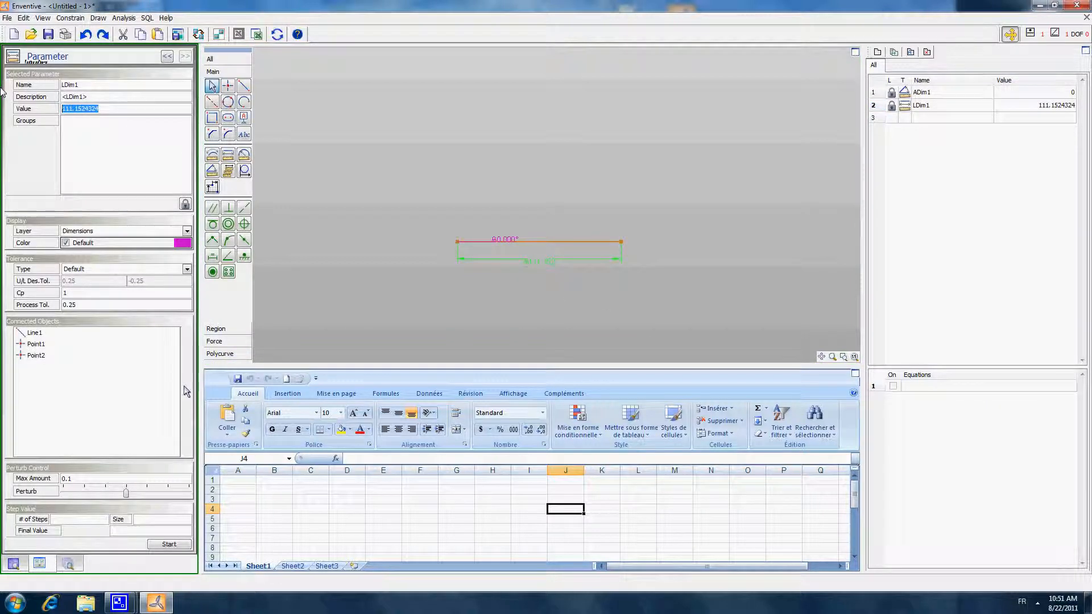
pyautogui.press('Return')
pyautogui.doubleClick(113, 108)
pyautogui.press('Return')
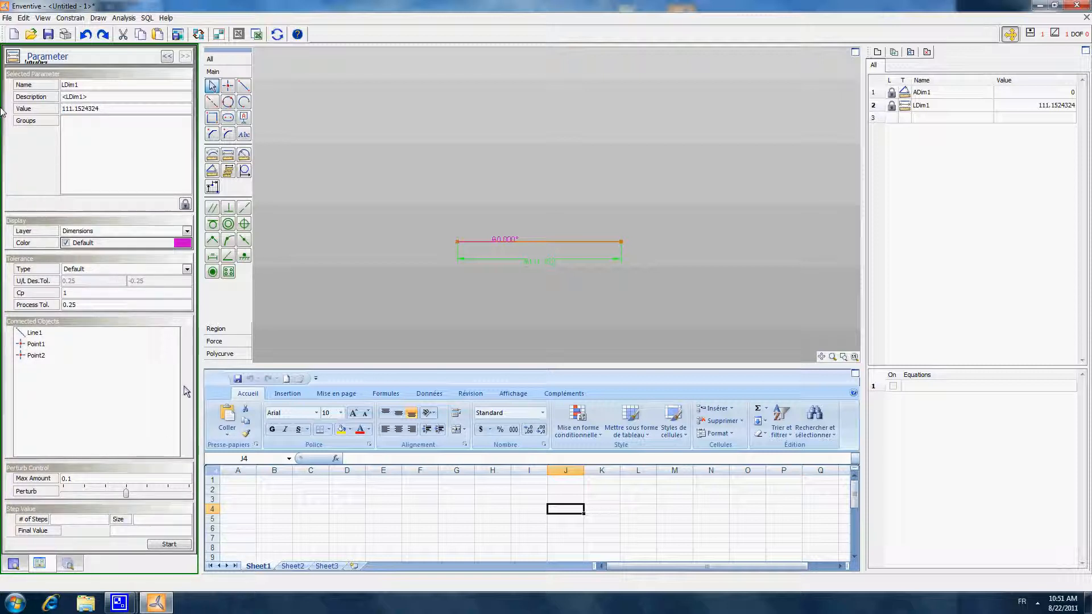
pyautogui.doubleClick(123, 109)
pyautogui.write('75')
pyautogui.press('Return')
pyautogui.click(750, 201)
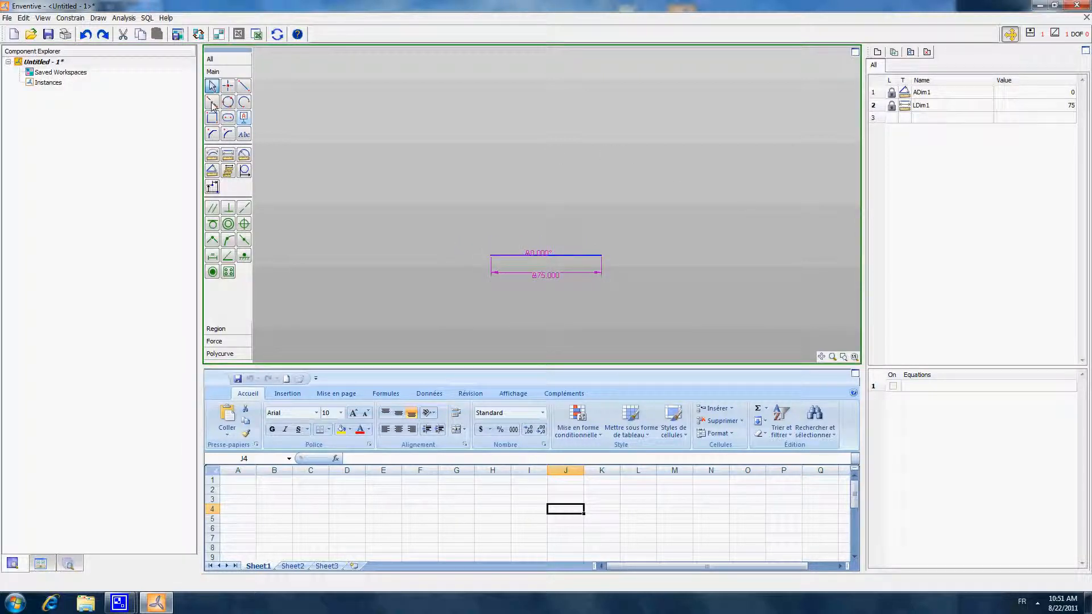
# - Draw three connected lines about 111, 143 and 36 long from the base line's left end around to its right end, closing a four-sided loop
pyautogui.click(243, 86)
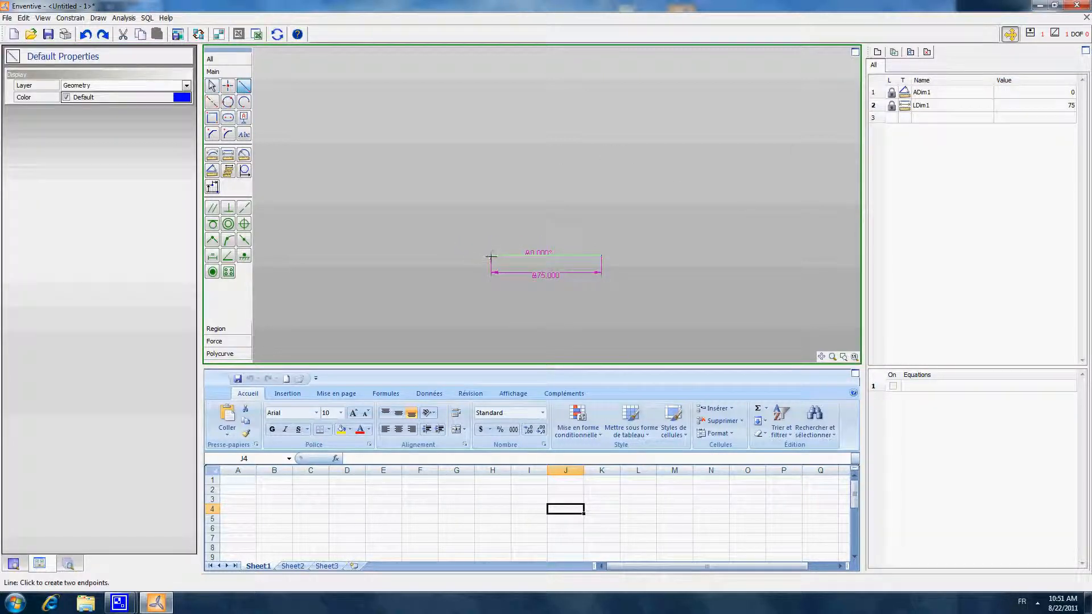
pyautogui.click(450, 98)
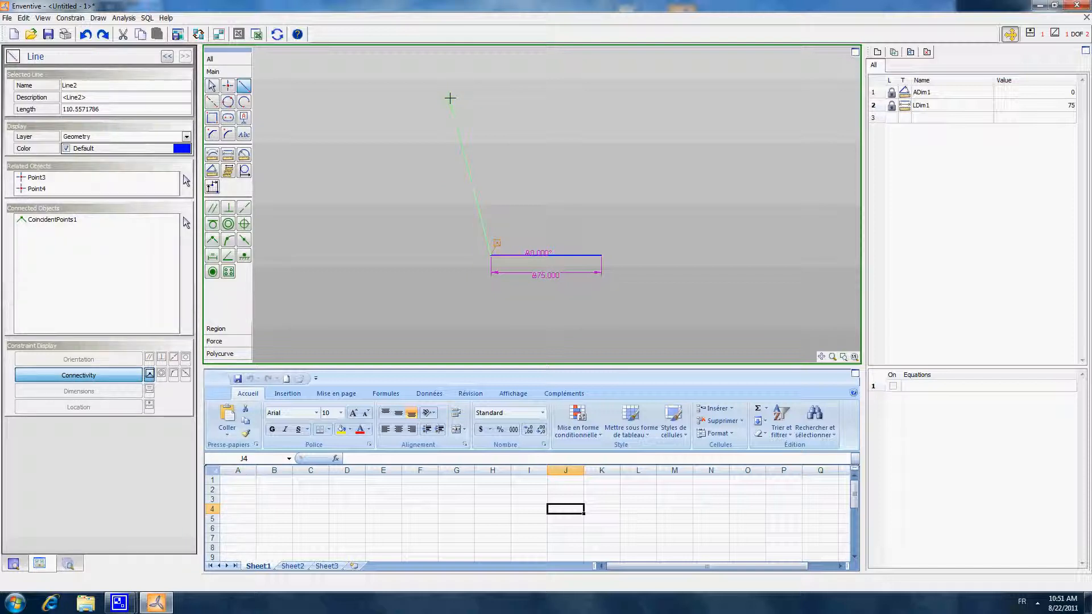
pyautogui.click(628, 209)
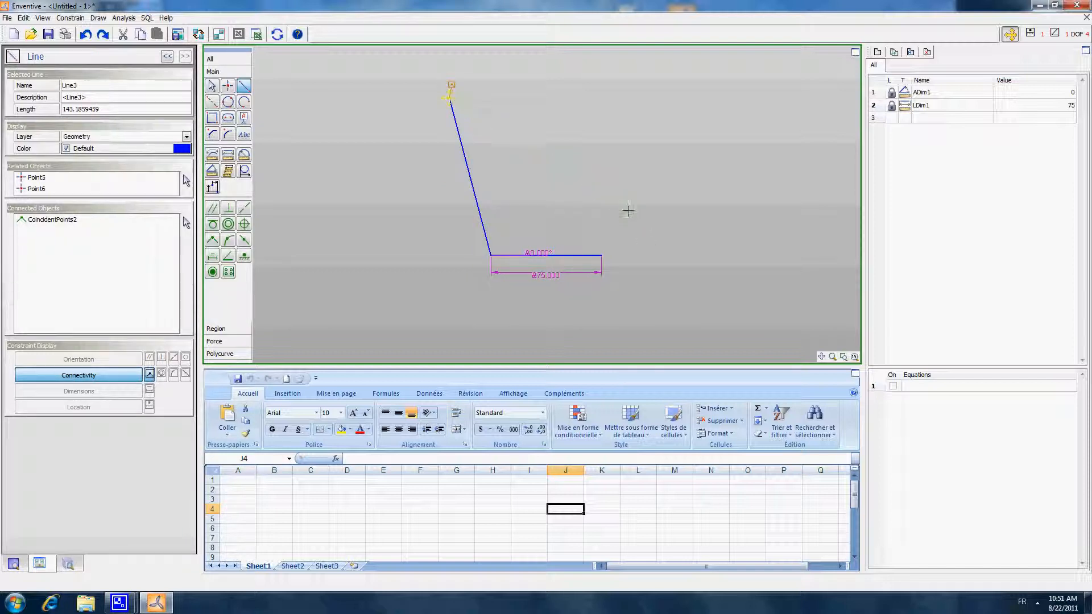
pyautogui.click(601, 255)
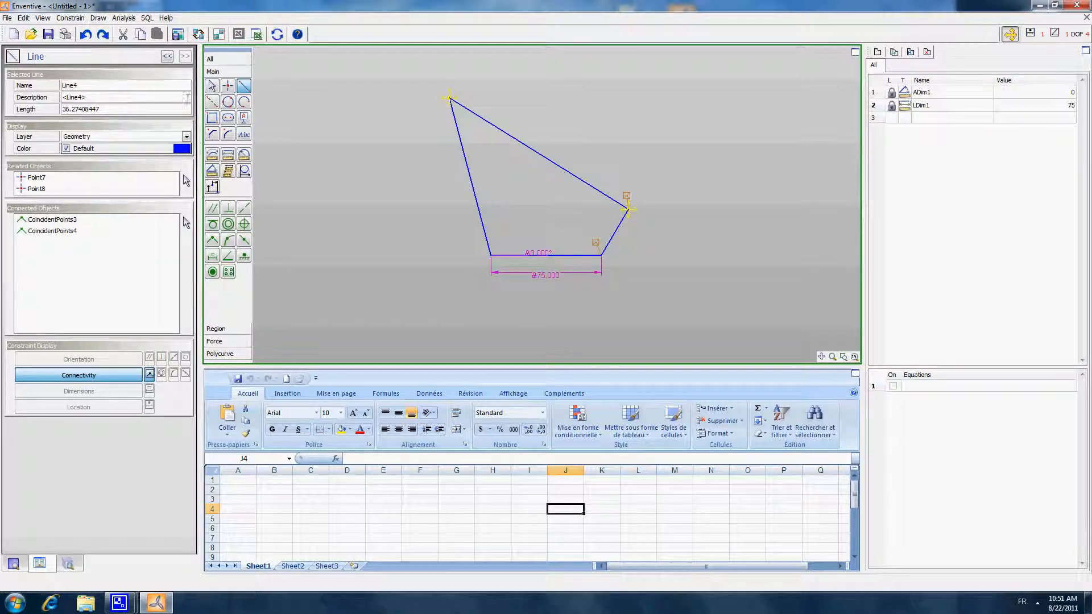
pyautogui.click(212, 86)
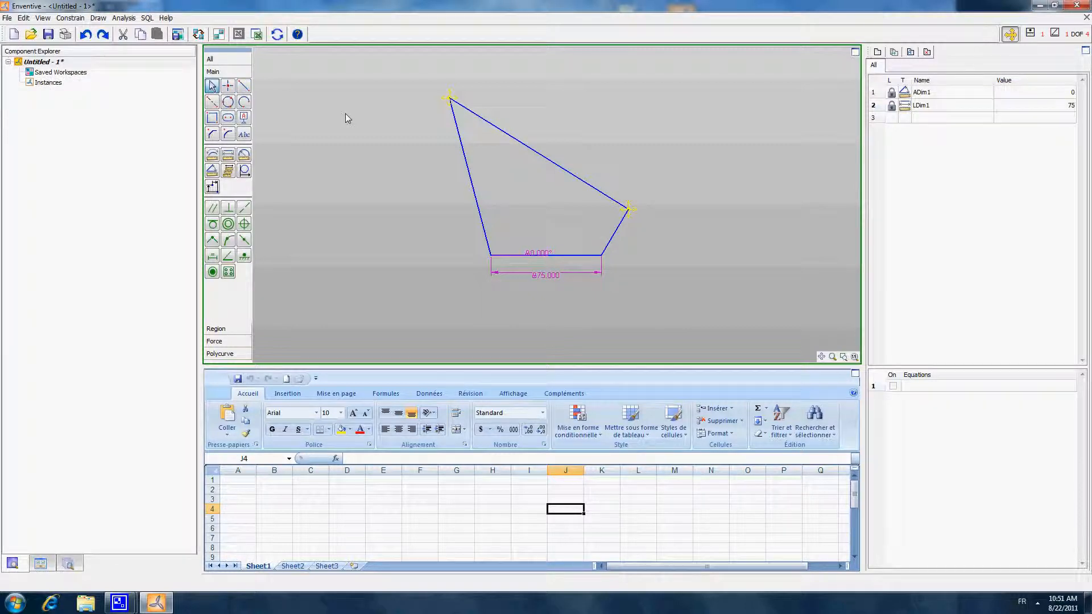
pyautogui.click(523, 145)
pyautogui.press('Delete')
pyautogui.hotkey('ctrl', 'z')
# - Dimension the lengths of the left, upper and short right lines of the loop
pyautogui.click(212, 154)
pyautogui.click(463, 146)
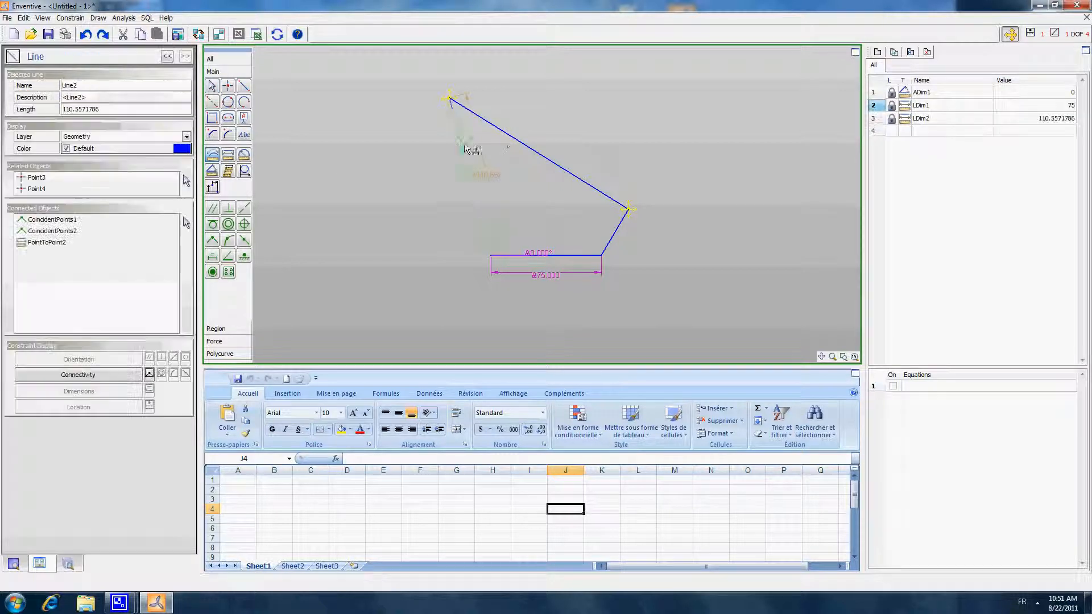
pyautogui.click(517, 139)
pyautogui.click(615, 232)
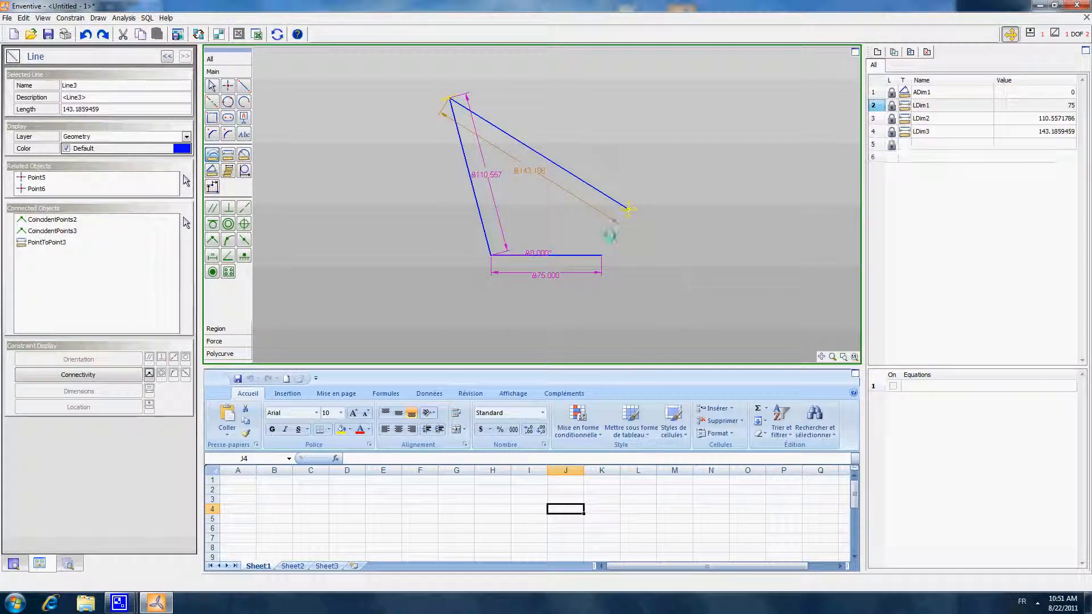
pyautogui.click(212, 87)
# - Move the length dimensions of the left, upper and short right lines outside the loop
pyautogui.moveTo(486, 175); pyautogui.dragTo(448, 185)
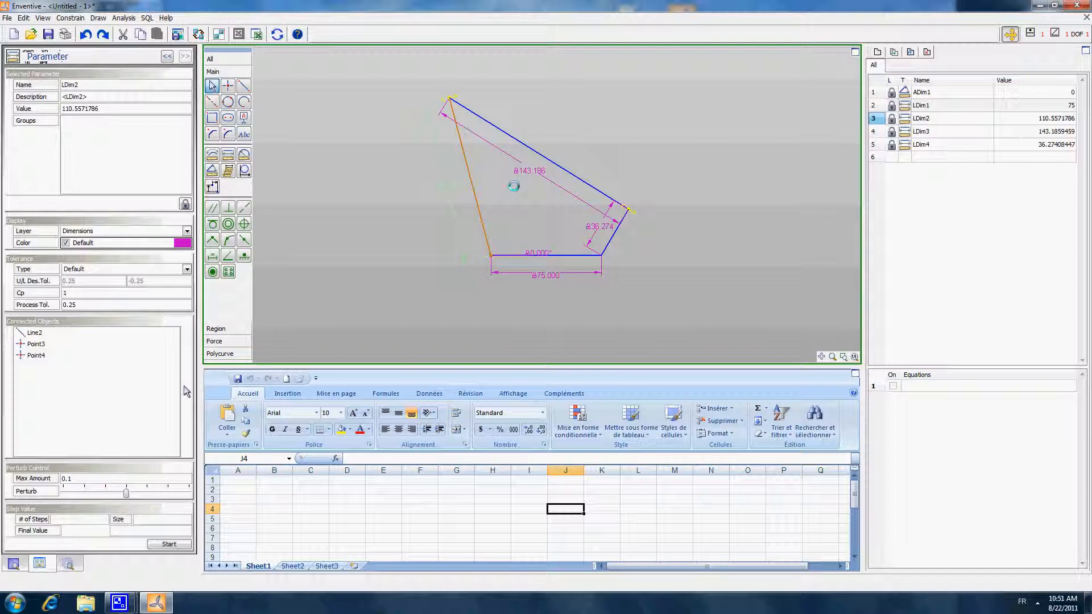
pyautogui.moveTo(536, 172); pyautogui.dragTo(562, 139)
pyautogui.moveTo(600, 226); pyautogui.dragTo(1087, 285)
pyautogui.click(603, 315)
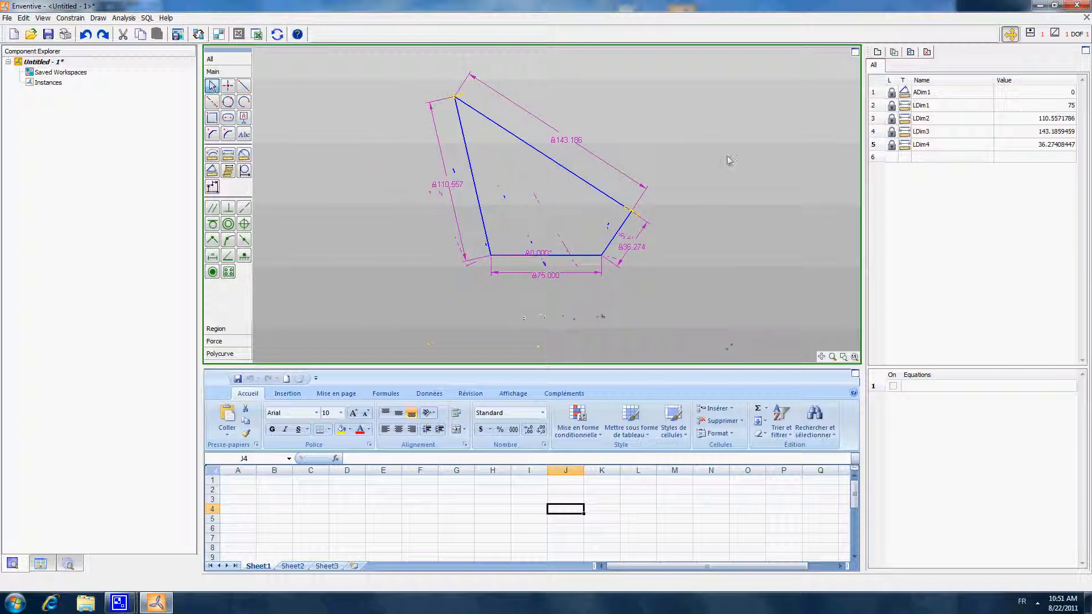
# - Add an angle dimension between the short right line and the base line
pyautogui.click(212, 170)
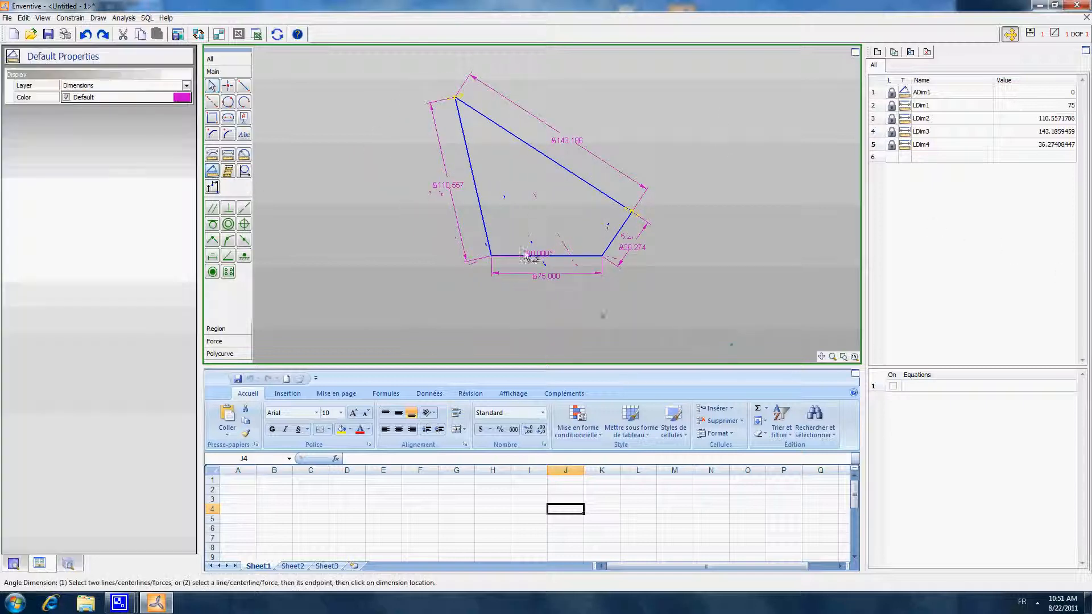
pyautogui.click(615, 234)
pyautogui.click(588, 260)
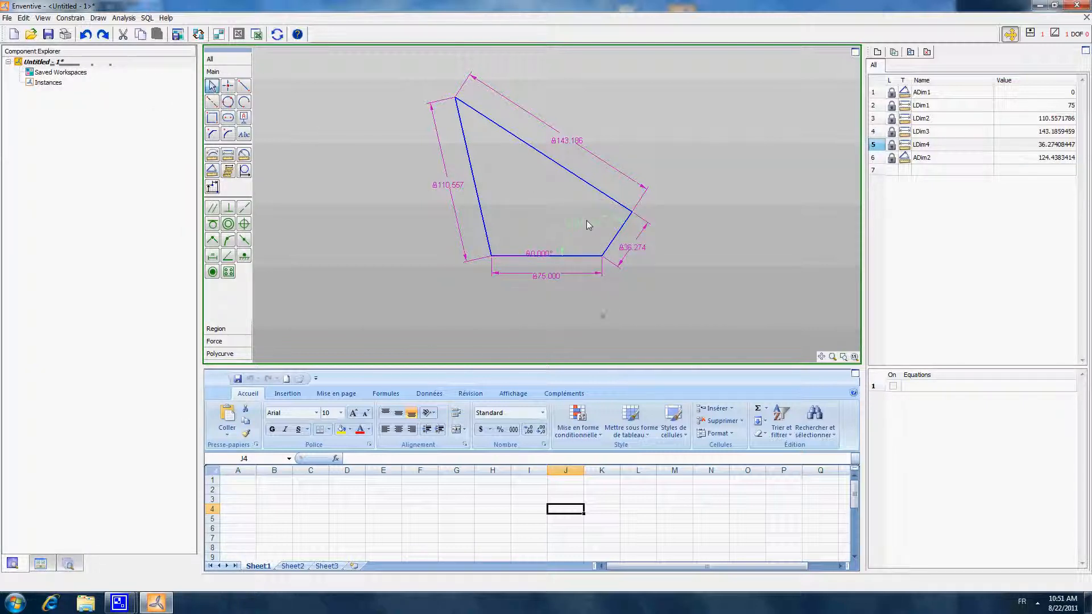
# - Switch the angle dimension to the acute supplementary angle and place it outside the loop beside the short right line
pyautogui.click(587, 225)
pyautogui.click(186, 203)
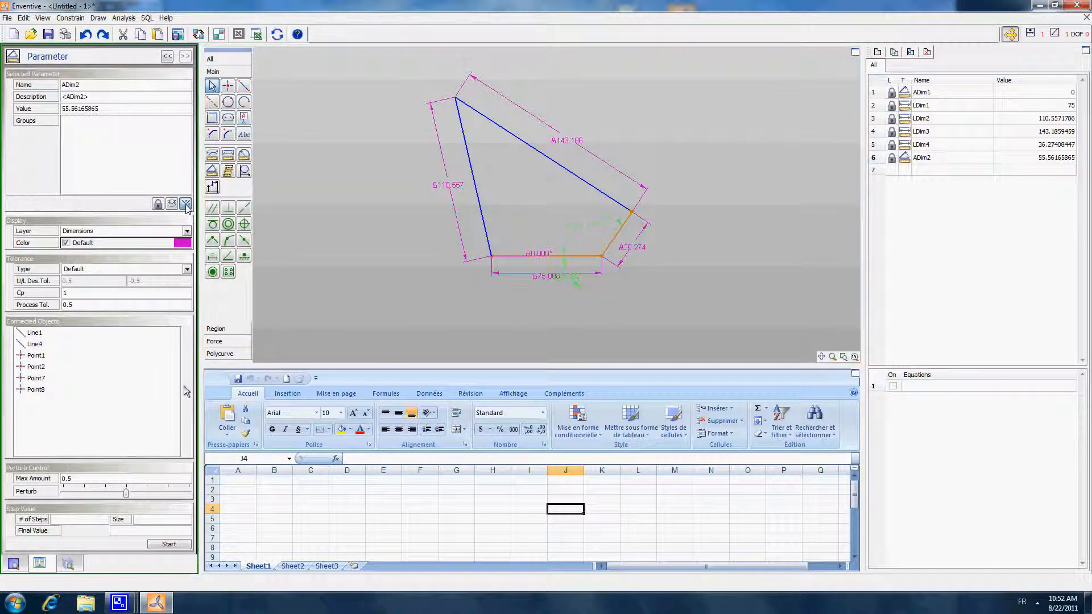
pyautogui.click(187, 205)
pyautogui.click(186, 205)
pyautogui.click(601, 312)
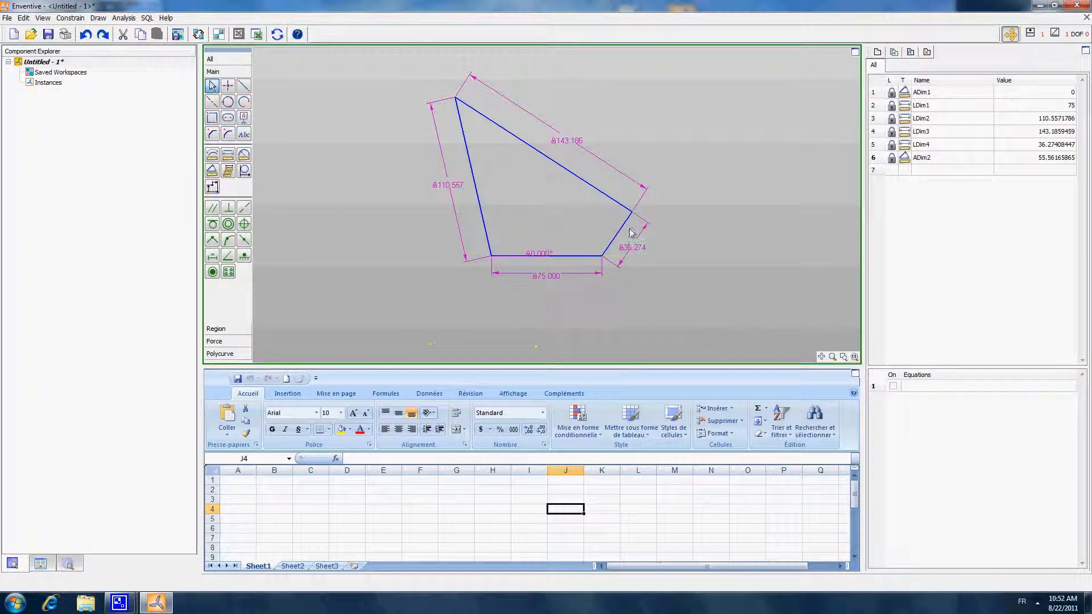
pyautogui.click(673, 220)
pyautogui.click(739, 182)
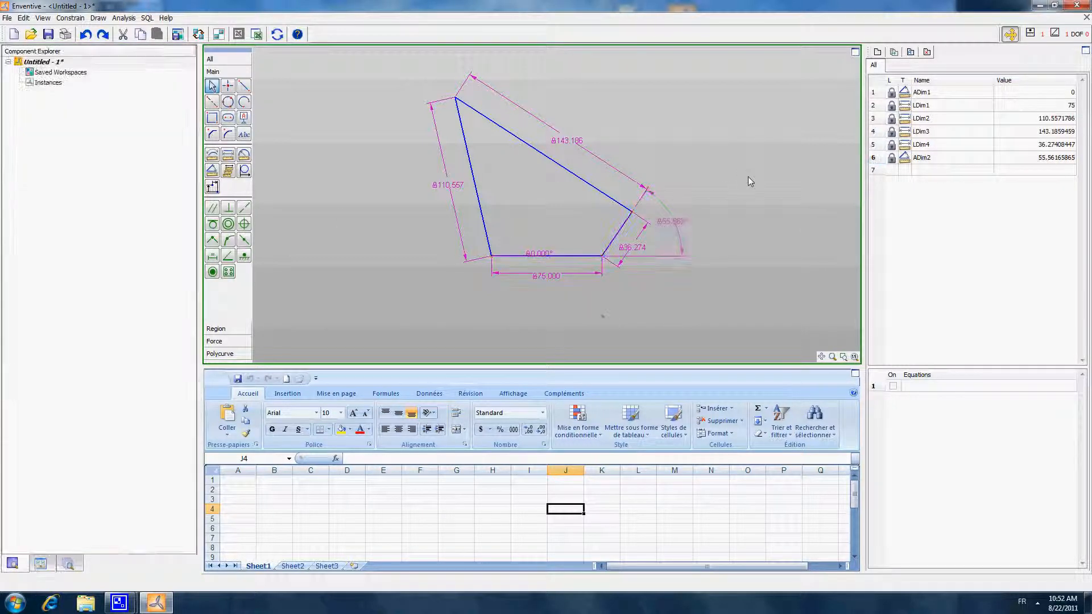
pyautogui.moveTo(743, 110); pyautogui.dragTo(738, 115, button='middle')
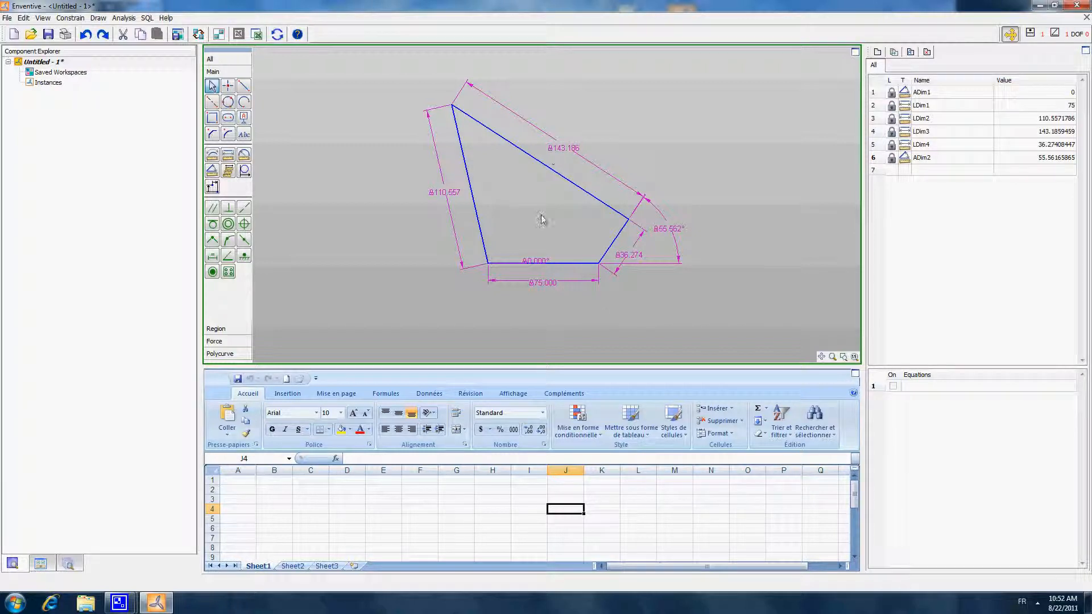
# - Dimension the height from the loop's top vertex to the base line and place the dimension well to the left of the loop
pyautogui.click(228, 155)
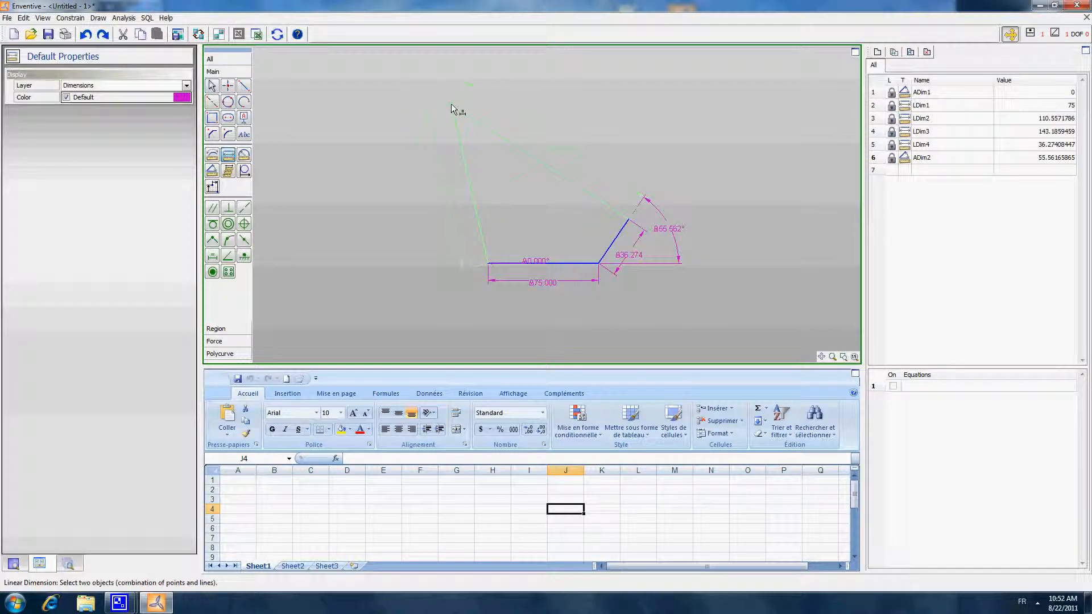
pyautogui.click(452, 104)
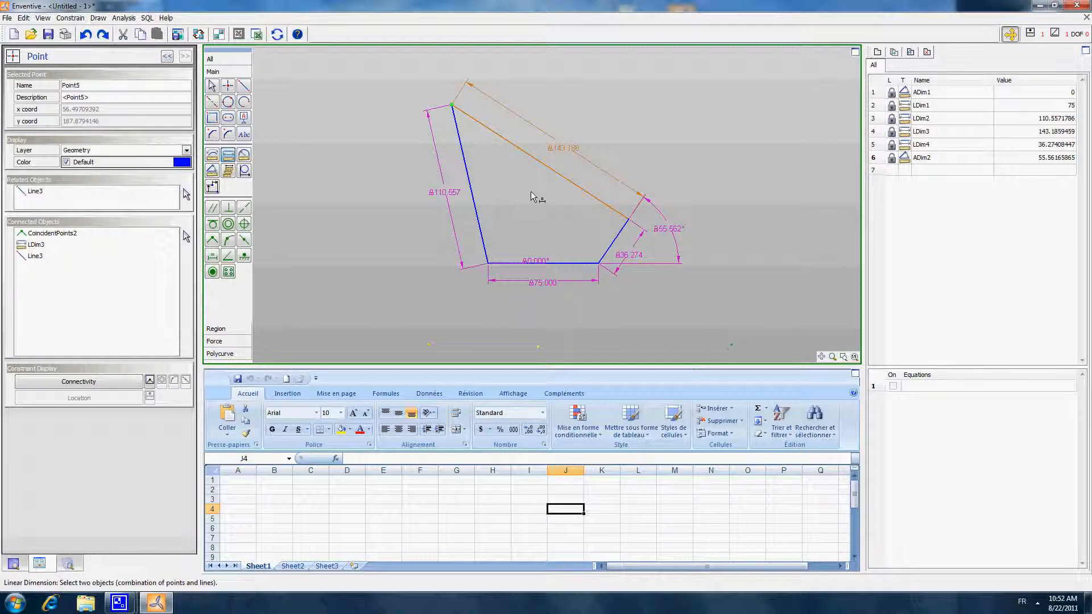
pyautogui.click(565, 263)
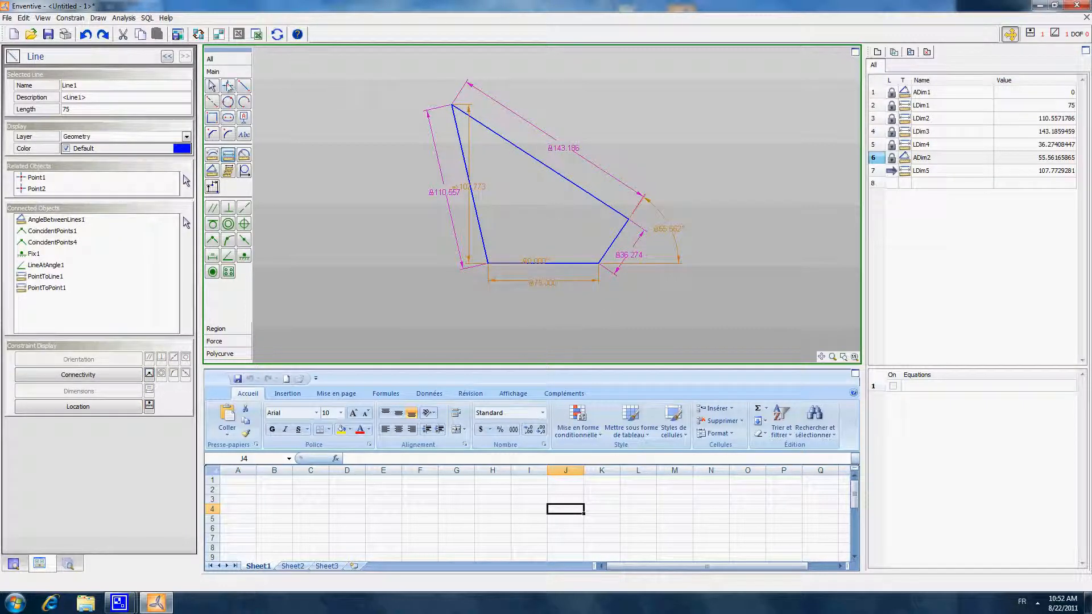
pyautogui.press('Escape')
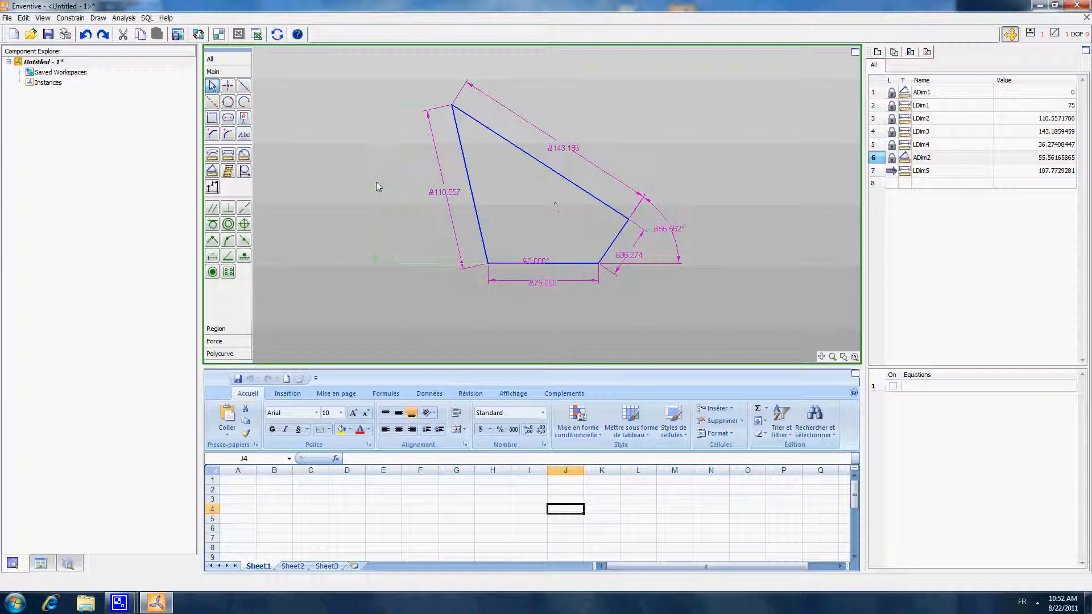
pyautogui.click(377, 187)
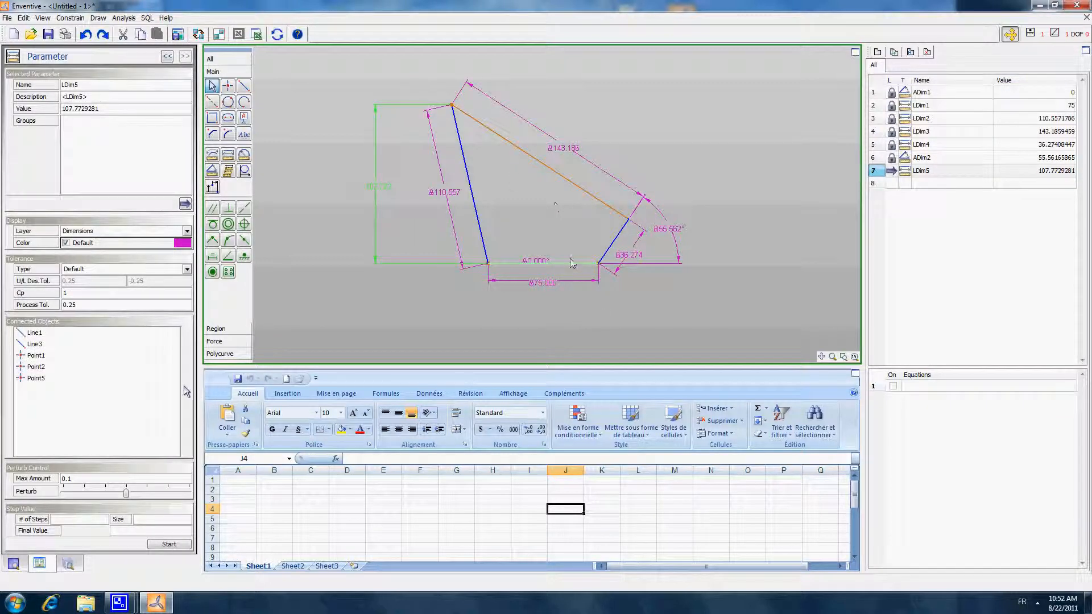
pyautogui.click(572, 208)
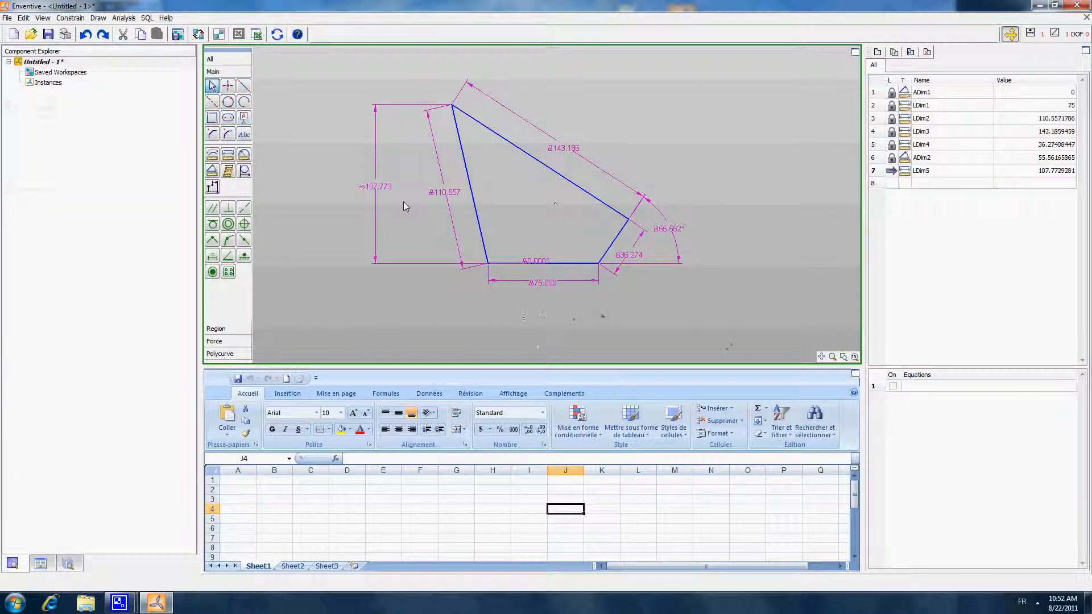
pyautogui.moveTo(372, 182); pyautogui.dragTo(345, 177)
pyautogui.click(364, 187)
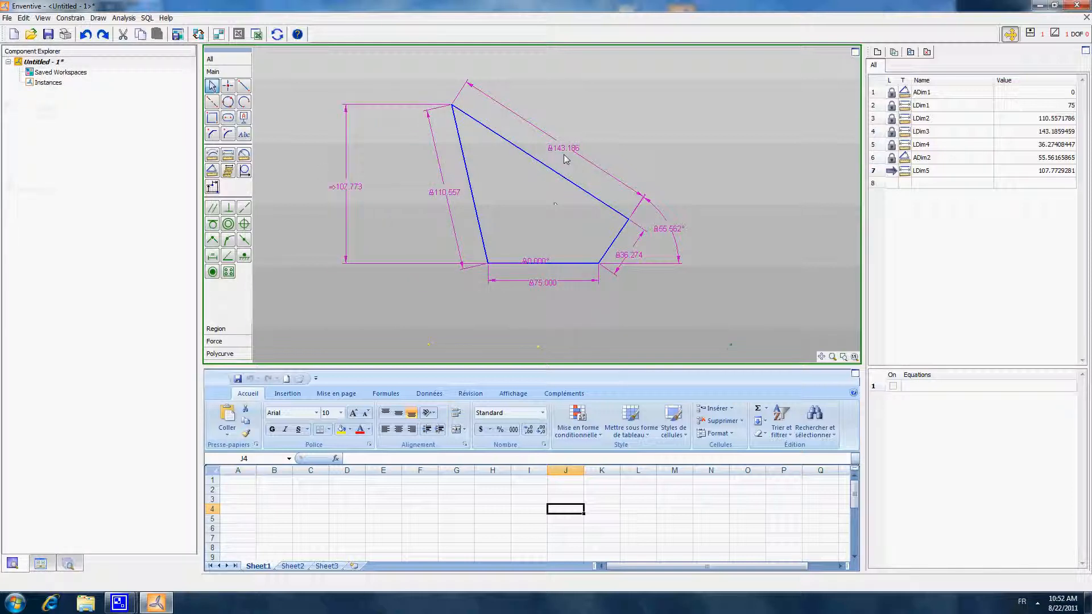
pyautogui.moveTo(564, 157)
pyautogui.mouseDown()
pyautogui.moveTo(557, 152)
pyautogui.moveTo(566, 154)
pyautogui.mouseUp()
pyautogui.moveTo(439, 200)
pyautogui.mouseDown()
pyautogui.moveTo(490, 209)
pyautogui.moveTo(601, 312)
pyautogui.moveTo(556, 154)
pyautogui.moveTo(478, 153)
pyautogui.moveTo(428, 194)
pyautogui.mouseUp()
pyautogui.moveTo(344, 188); pyautogui.dragTo(332, 179)
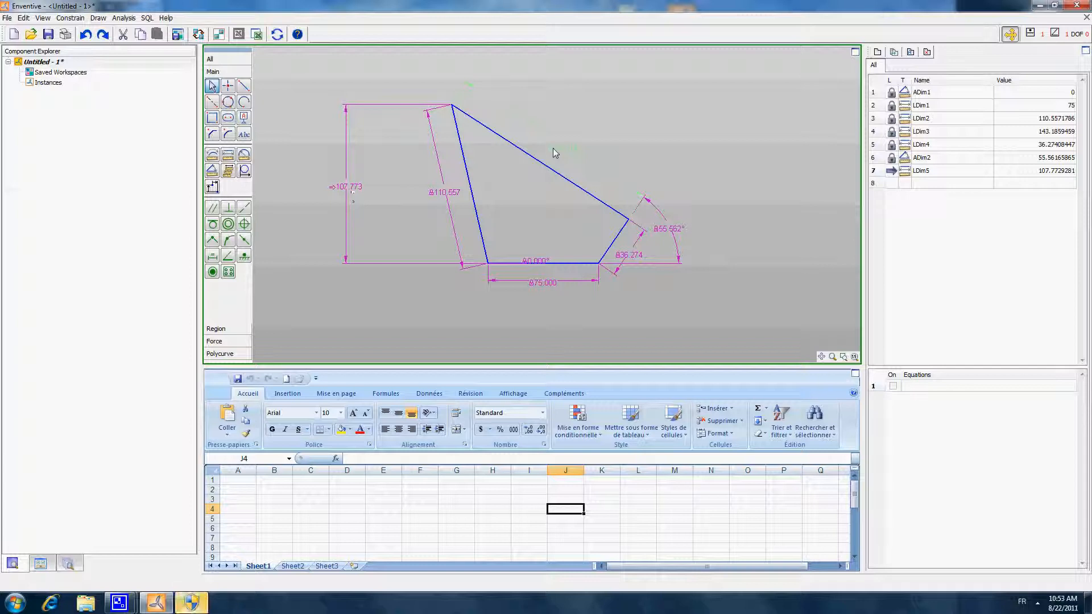
pyautogui.click(565, 147)
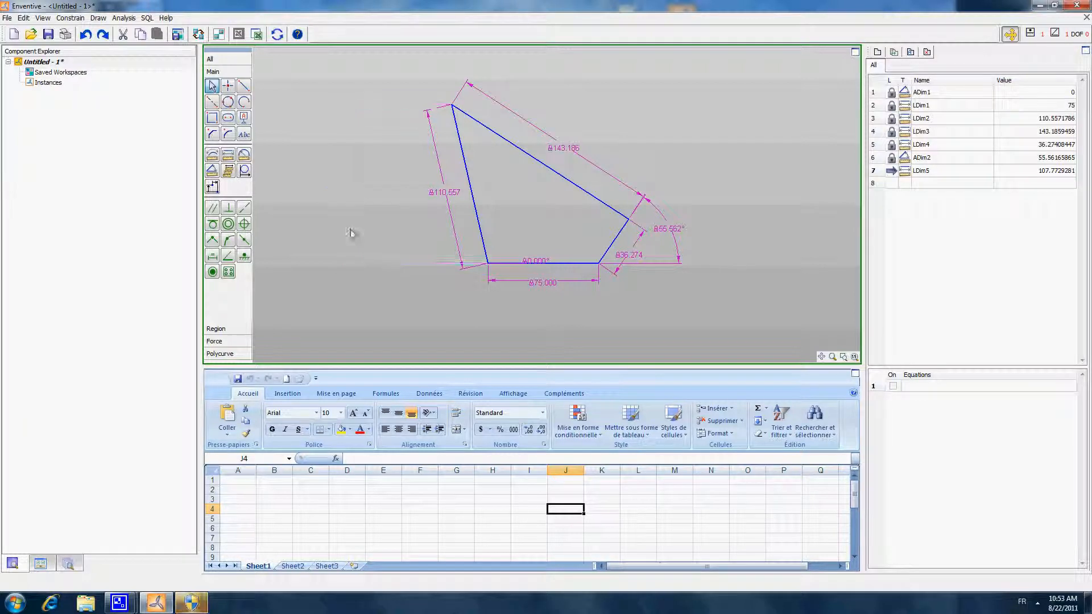
pyautogui.click(334, 192)
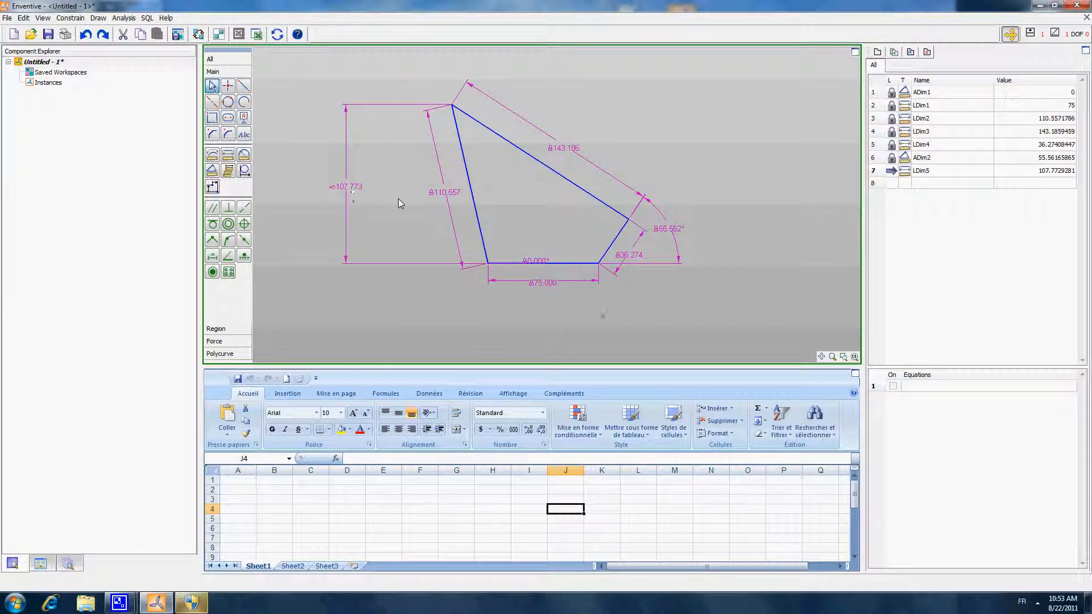
# - Vary the angle between the short right line and the base line up and down, ending at about 51.06°
pyautogui.click(671, 239)
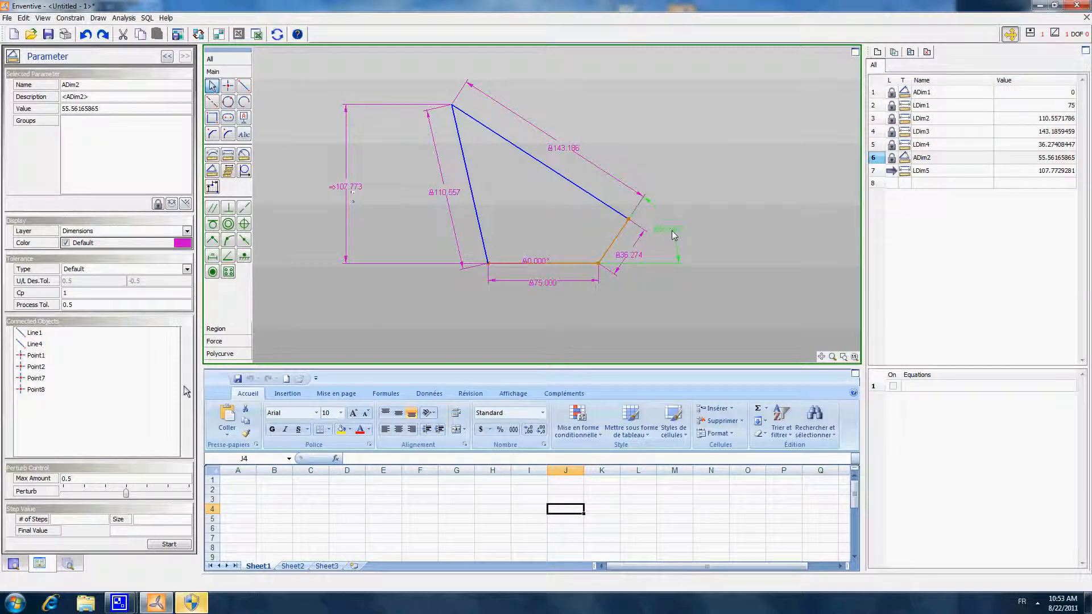
pyautogui.scroll(2, 672, 230)
pyautogui.scroll(20, 671, 229)
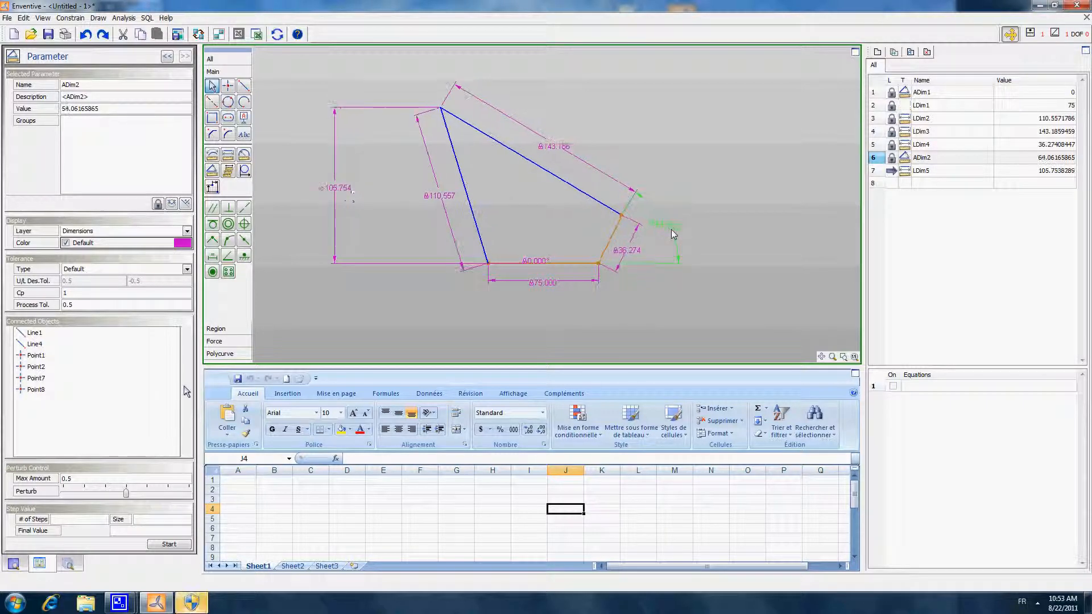
pyautogui.scroll(-4, 670, 230)
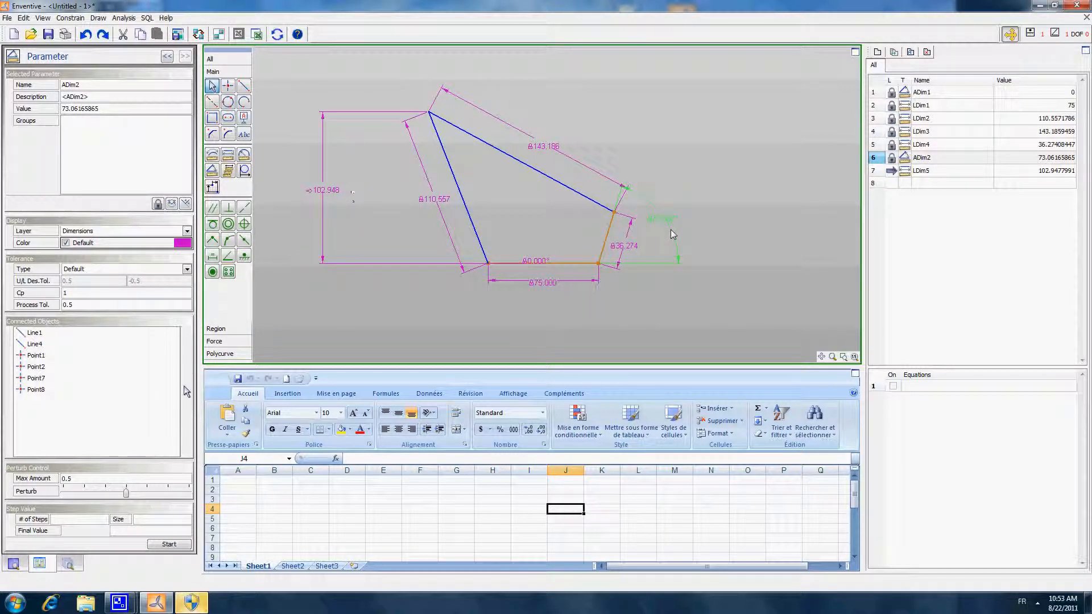
pyautogui.scroll(-20, 670, 231)
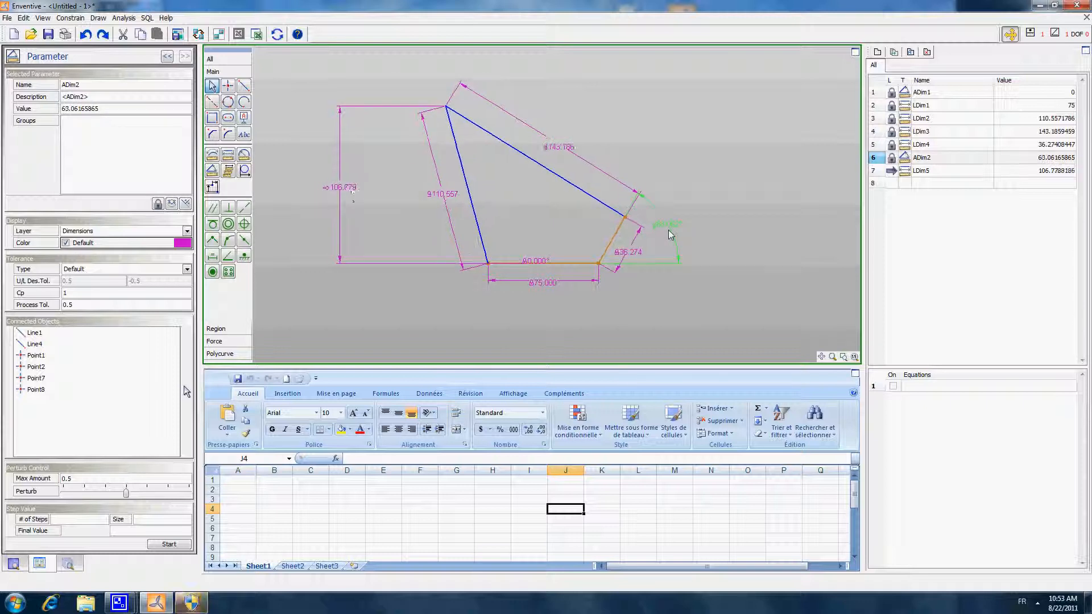
pyautogui.scroll(-20, 669, 235)
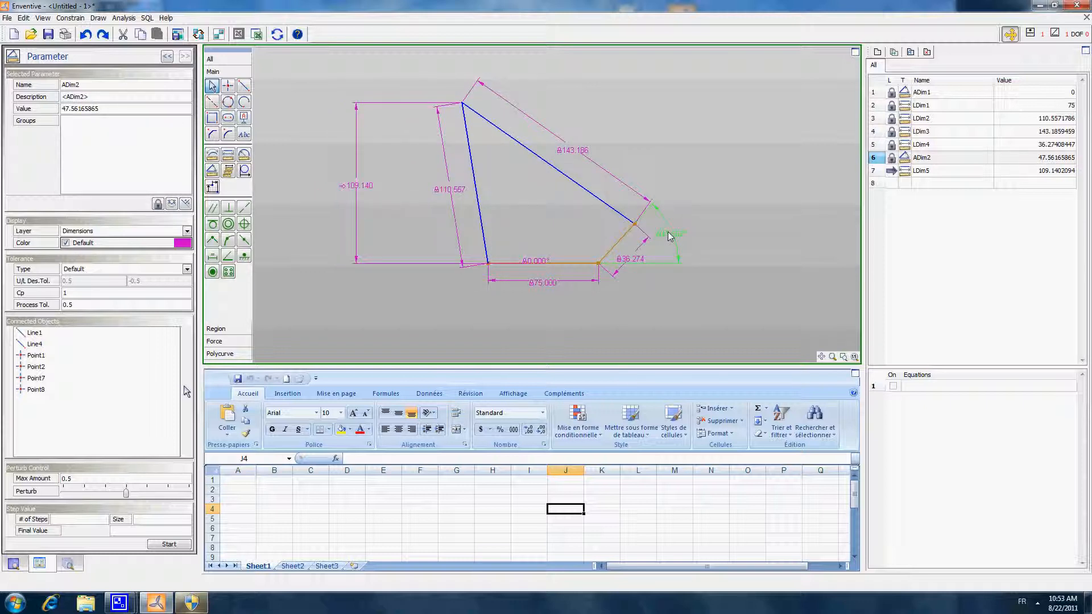
pyautogui.scroll(15, 668, 237)
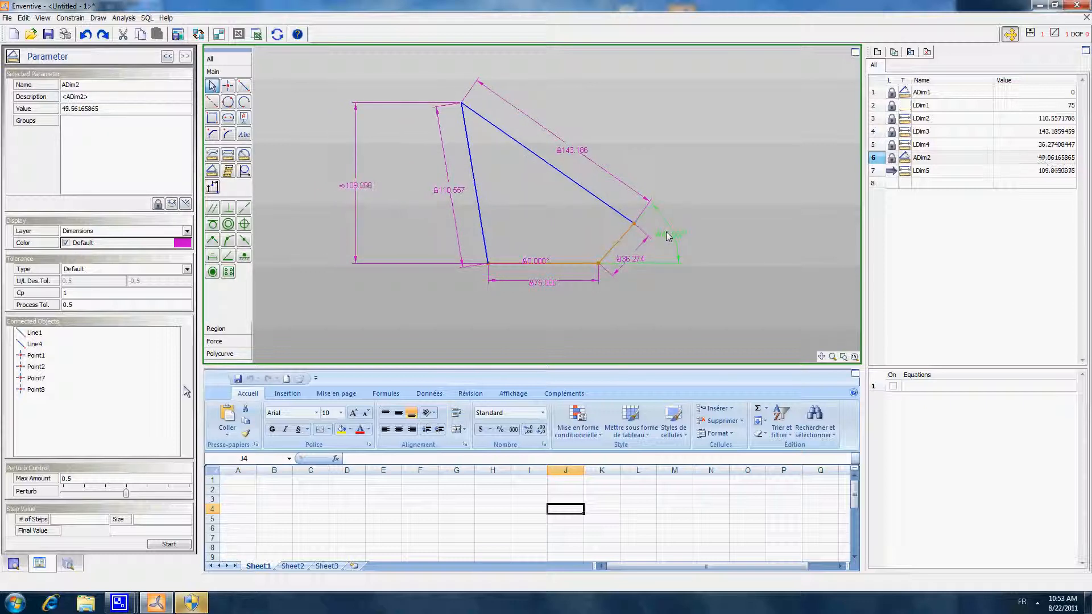
pyautogui.scroll(-3, 666, 232)
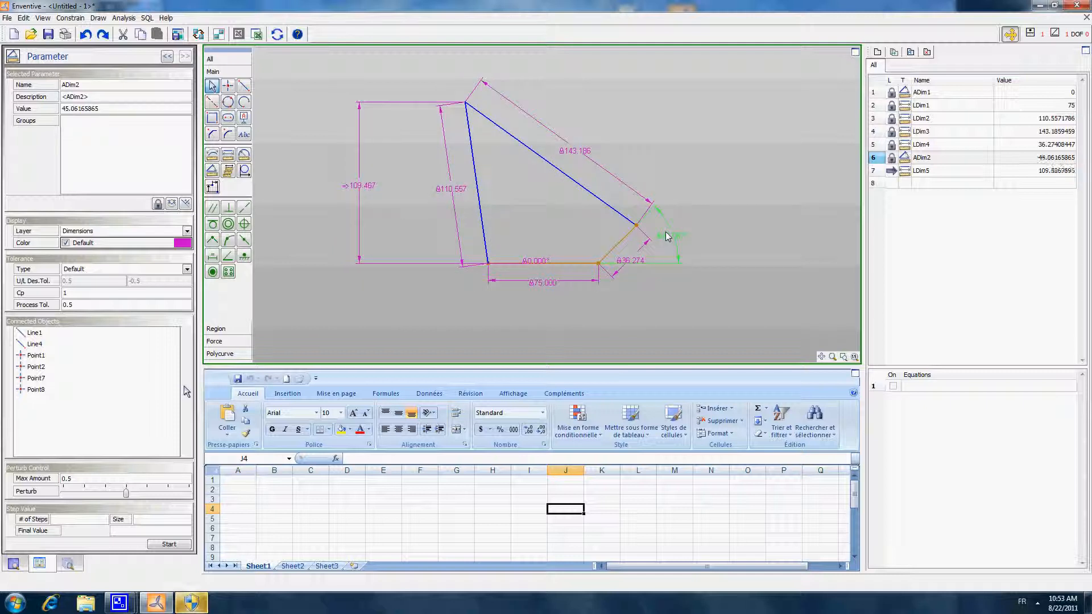
pyautogui.scroll(5, 665, 236)
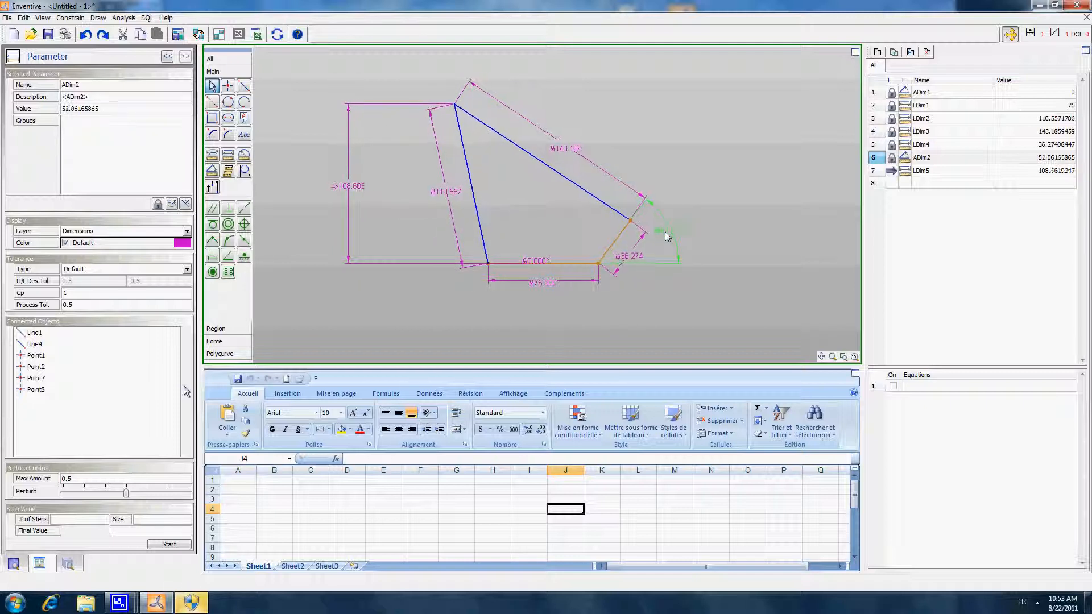
pyautogui.click(486, 235)
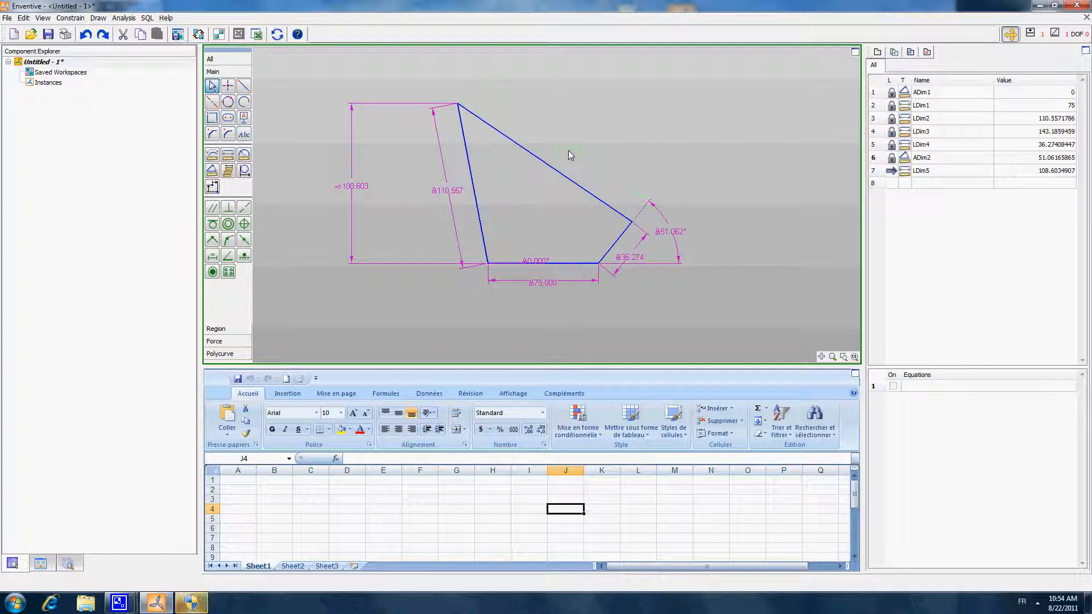
# - Unlock the upper line's length dimension and lock the height dimension so that the upper length becomes the driven value
pyautogui.rightClick(571, 149)
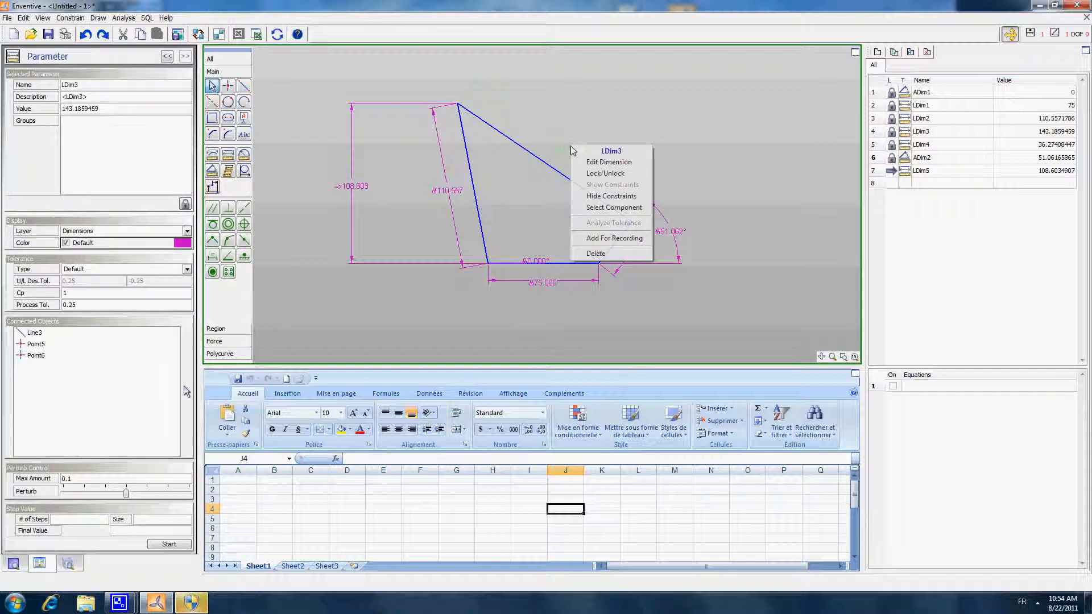
pyautogui.click(602, 171)
pyautogui.click(665, 111)
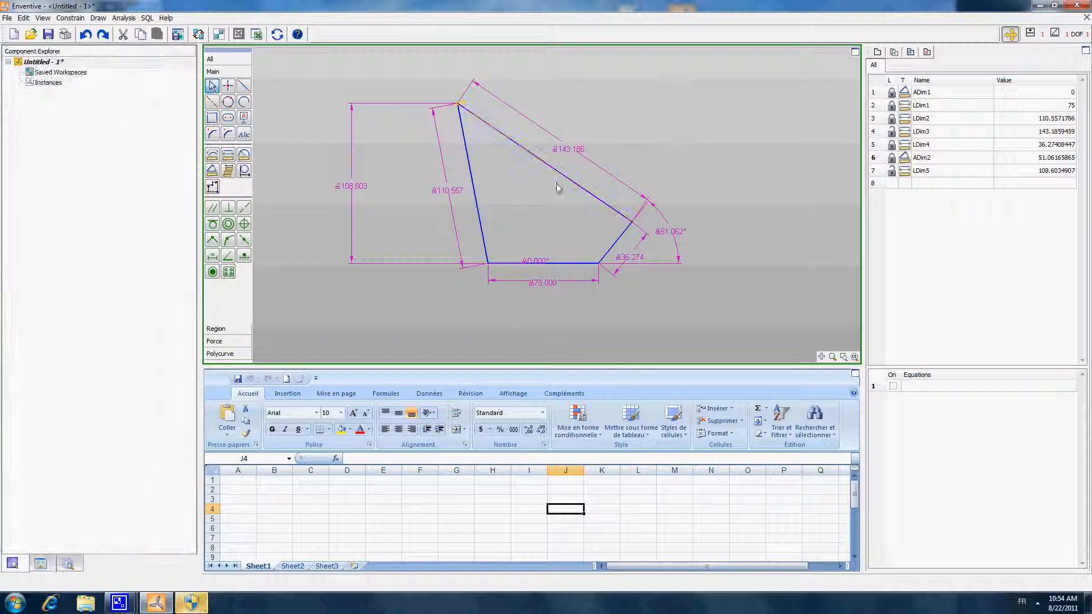
pyautogui.rightClick(355, 190)
pyautogui.click(395, 216)
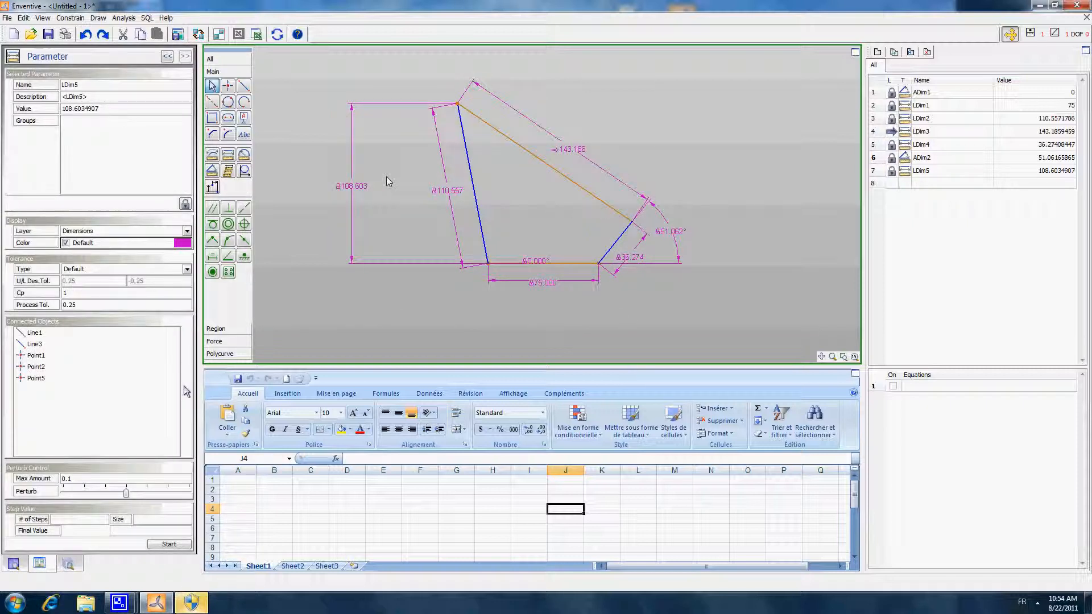
pyautogui.click(386, 176)
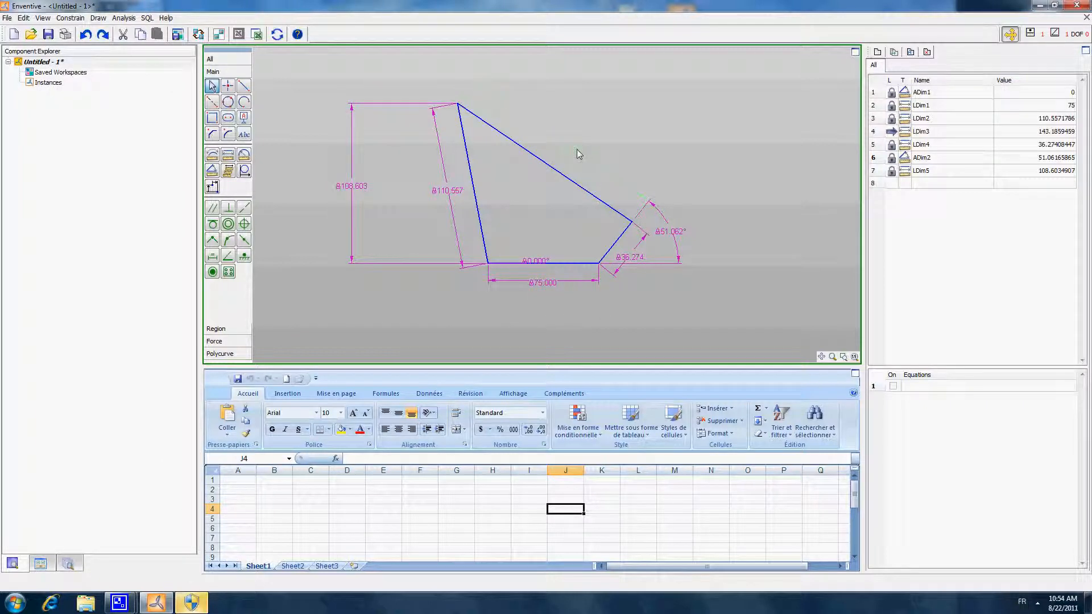
# - Vary the angle of the short right line with the height locked, ending at about 42.06°
pyautogui.click(674, 233)
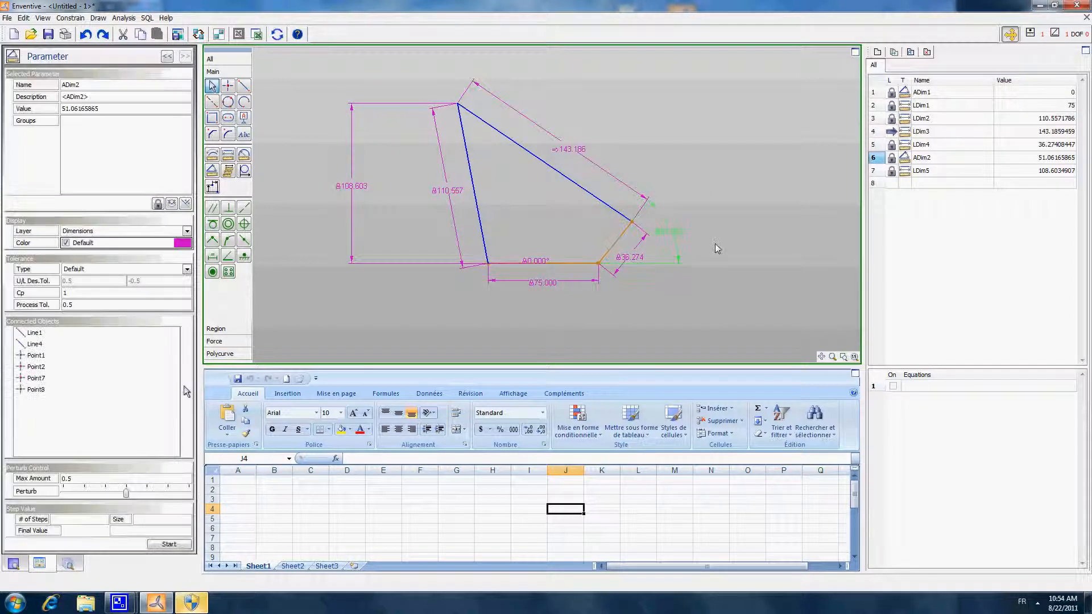
pyautogui.scroll(18, 709, 243)
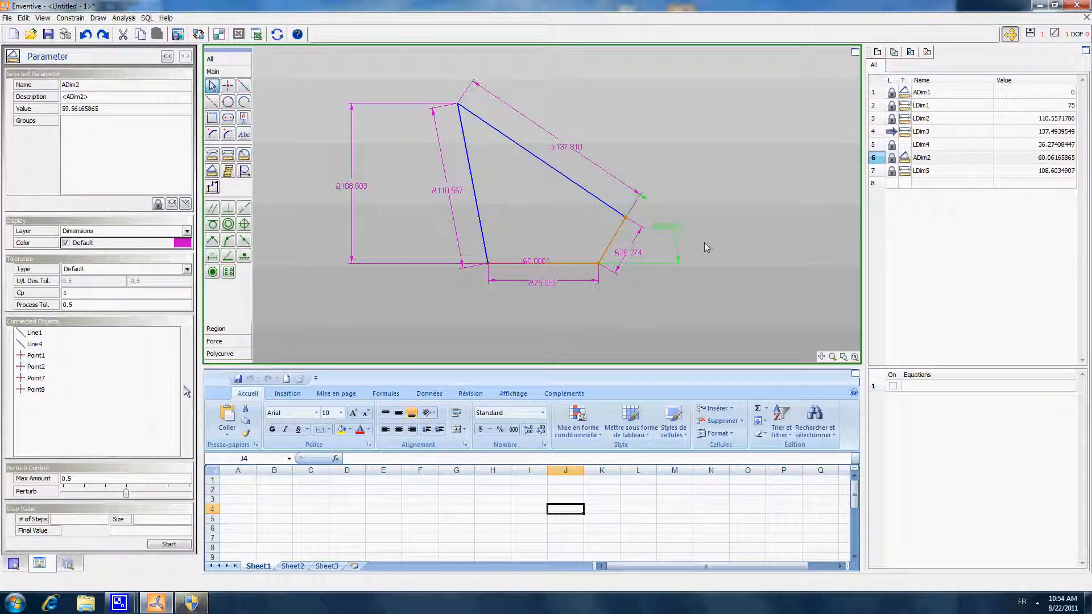
pyautogui.scroll(-20, 704, 242)
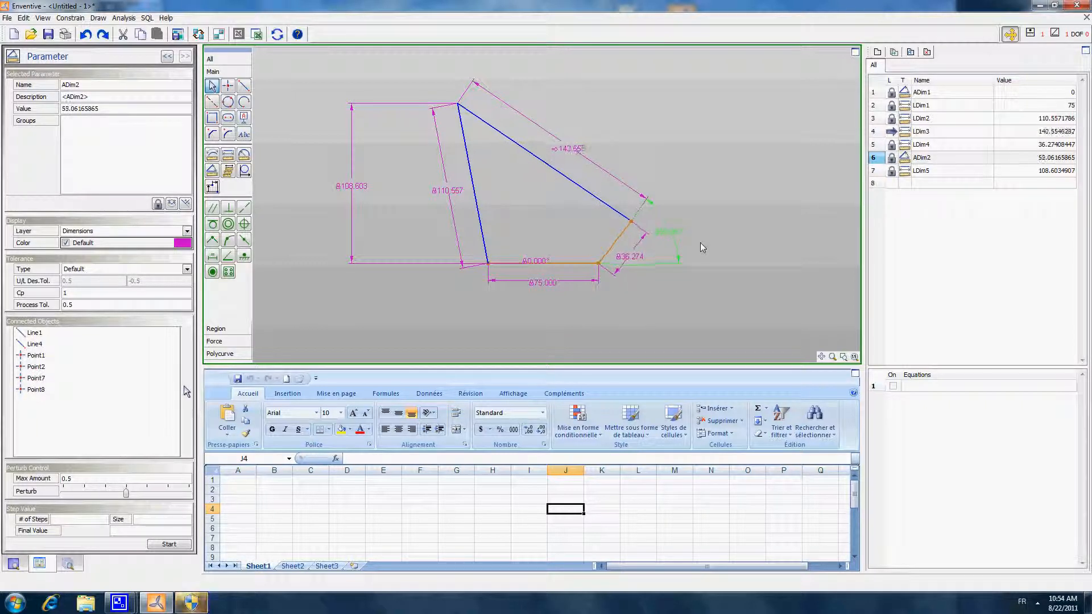
pyautogui.scroll(-14, 698, 242)
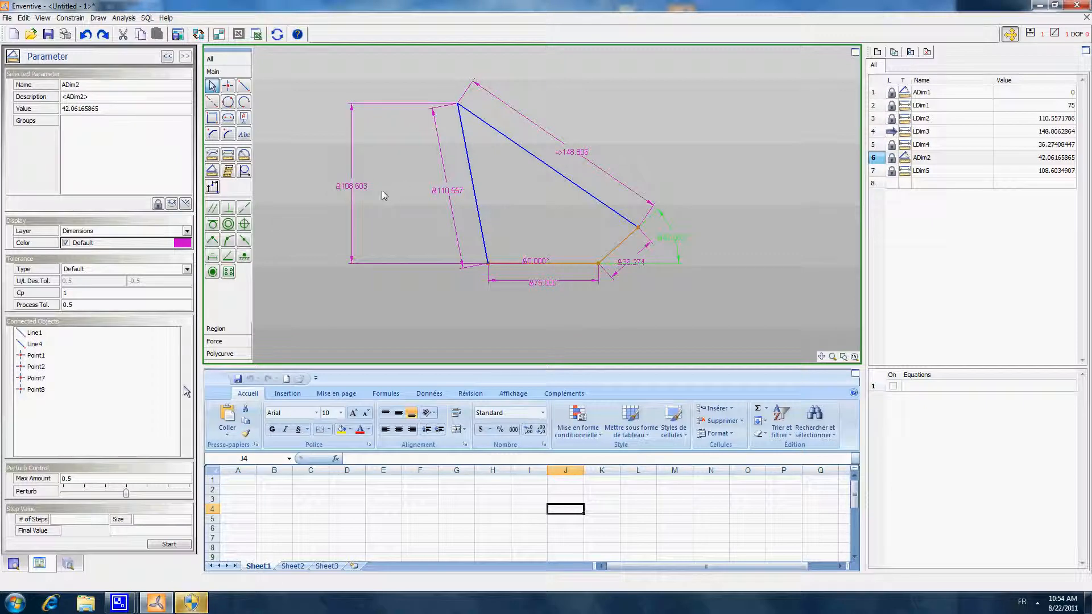
# - Unlock the height dimension and lock the upper line's length so that the height is driven again
pyautogui.rightClick(358, 195)
pyautogui.click(387, 212)
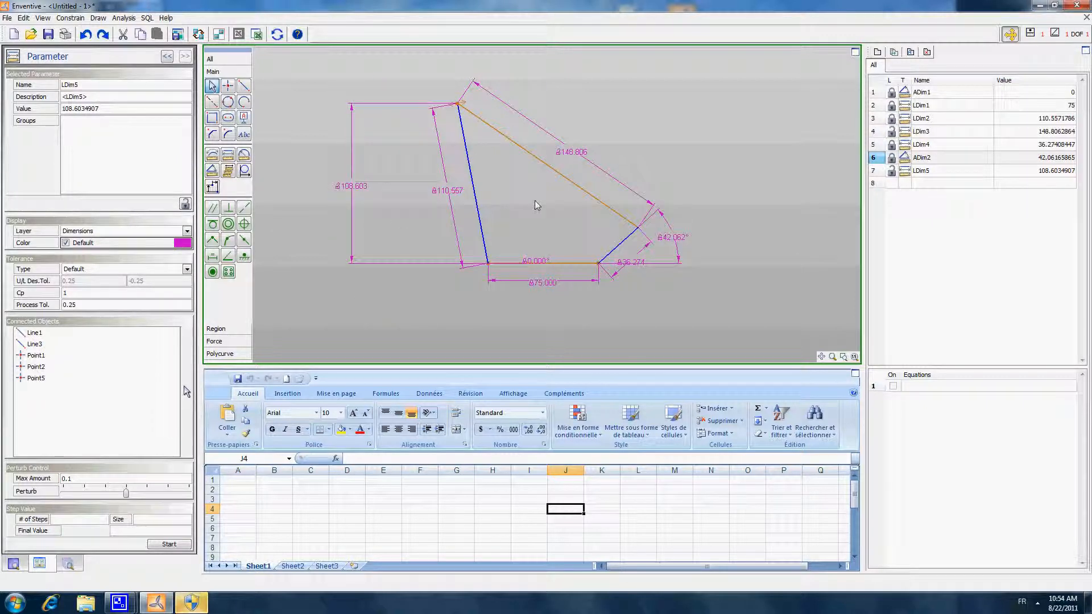
pyautogui.rightClick(570, 157)
pyautogui.click(600, 177)
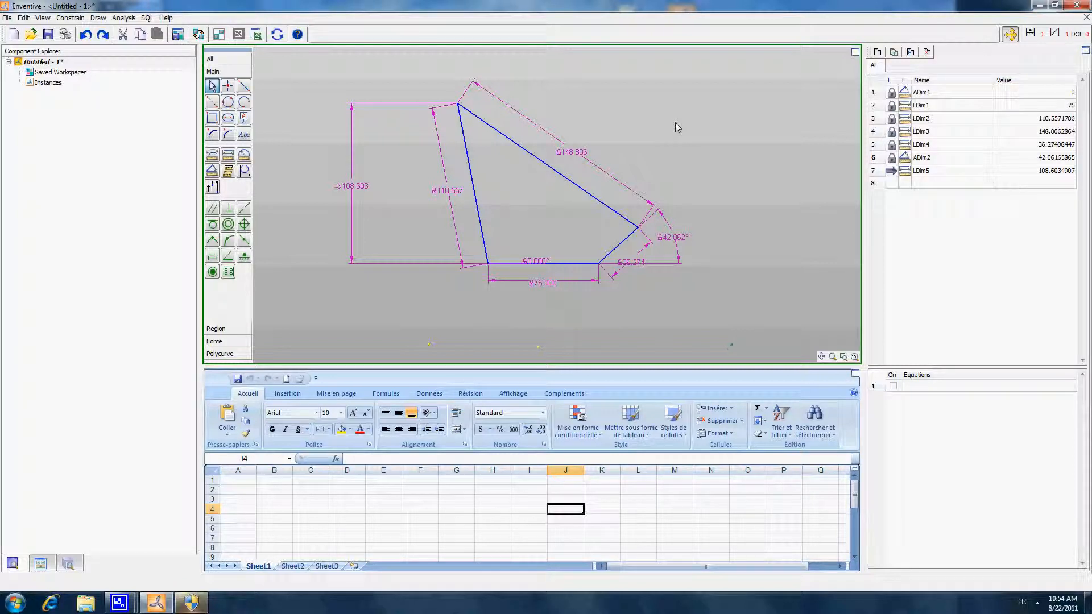
pyautogui.click(573, 158)
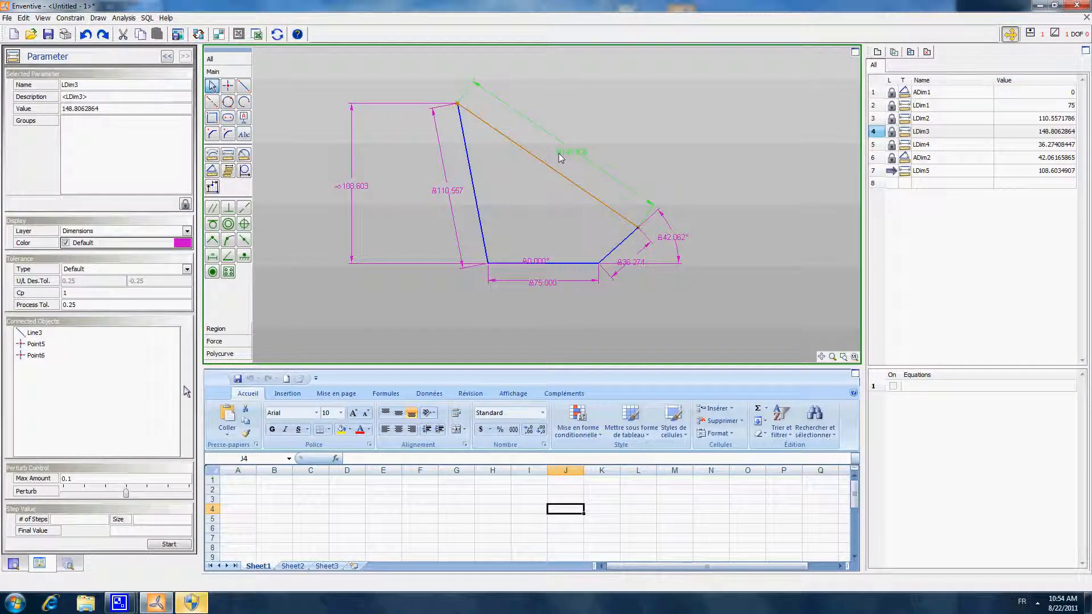
pyautogui.click(649, 134)
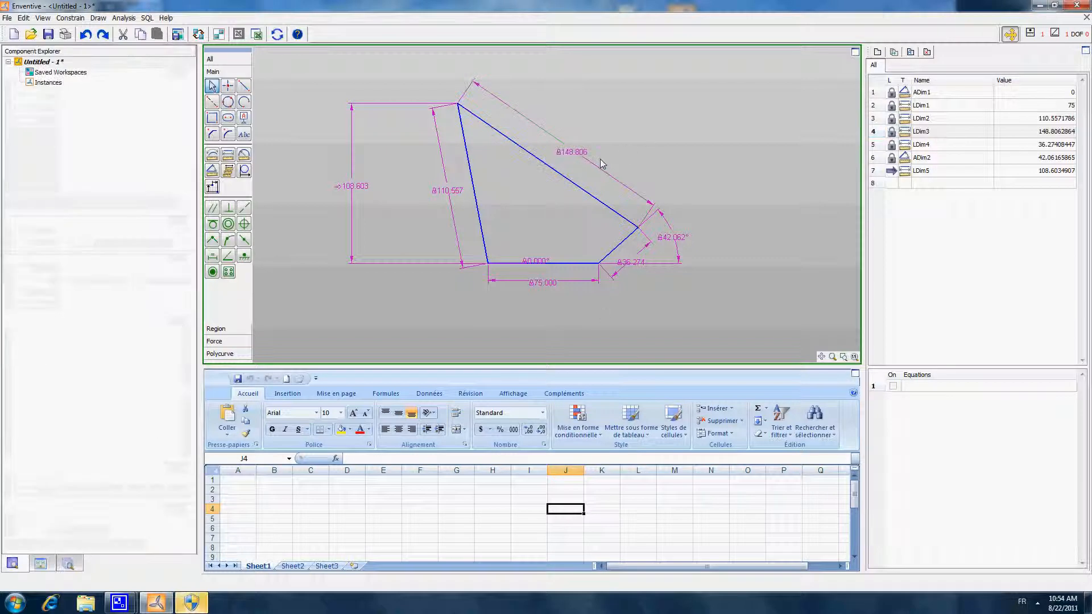
pyautogui.click(346, 191)
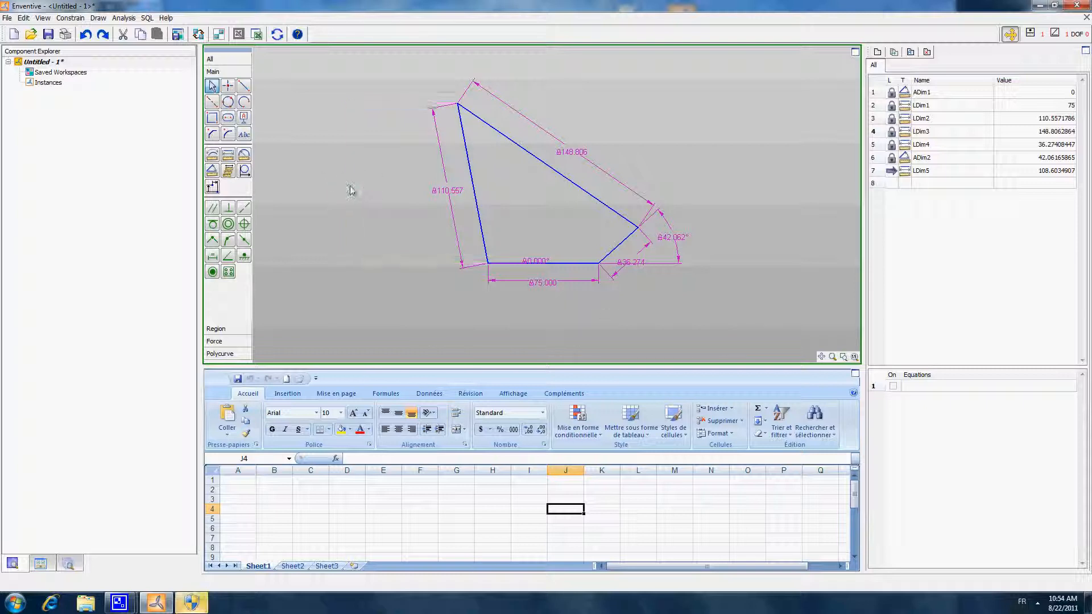
# - Give the upper line's length dimension a symmetric design tolerance of 0.35
pyautogui.click(576, 159)
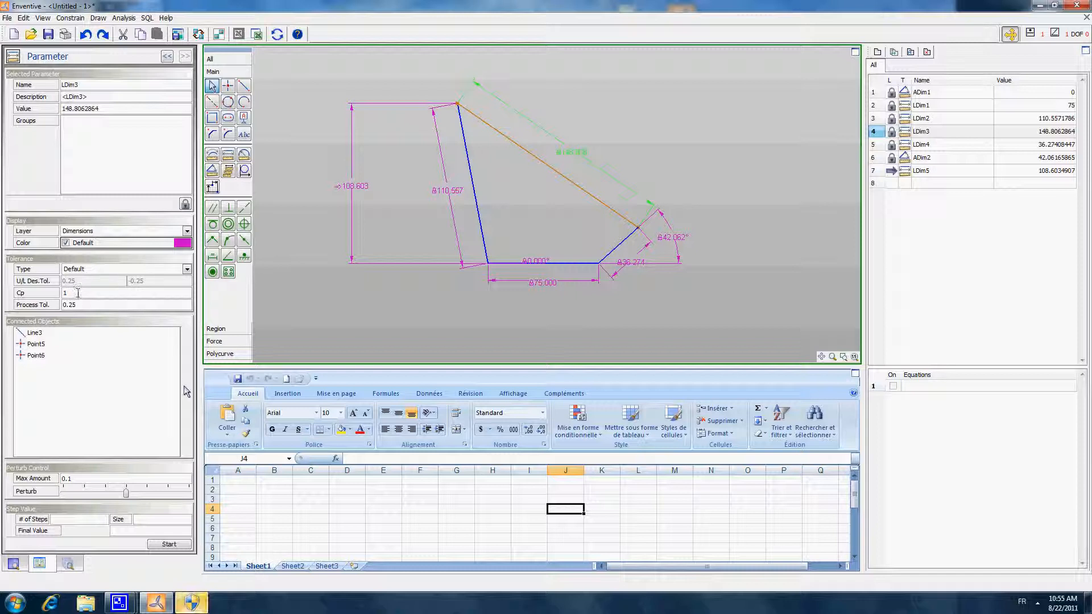
pyautogui.click(186, 269)
pyautogui.click(116, 282)
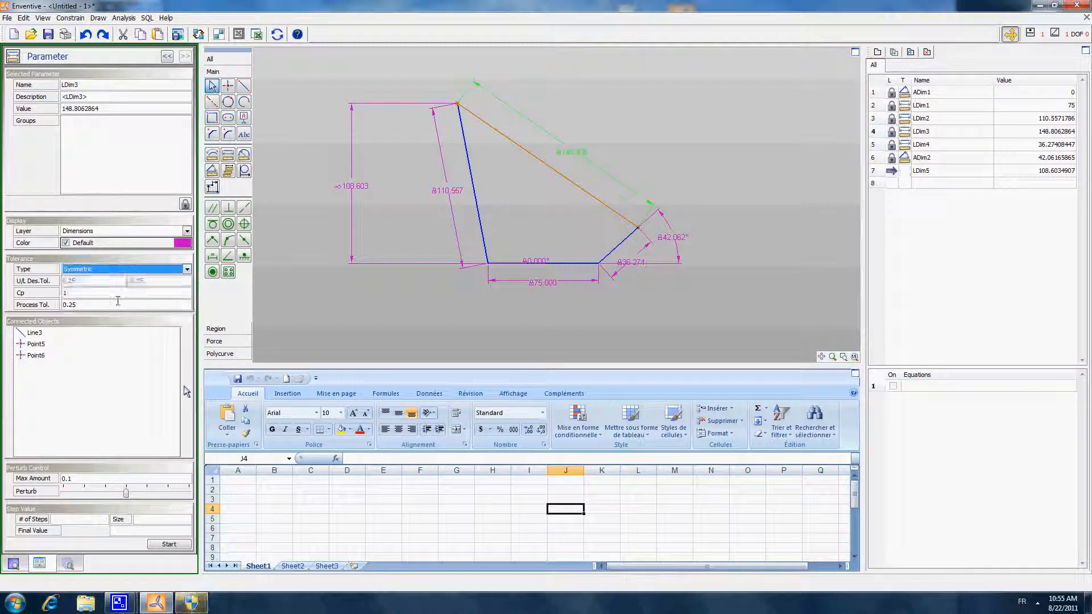
pyautogui.click(60, 281)
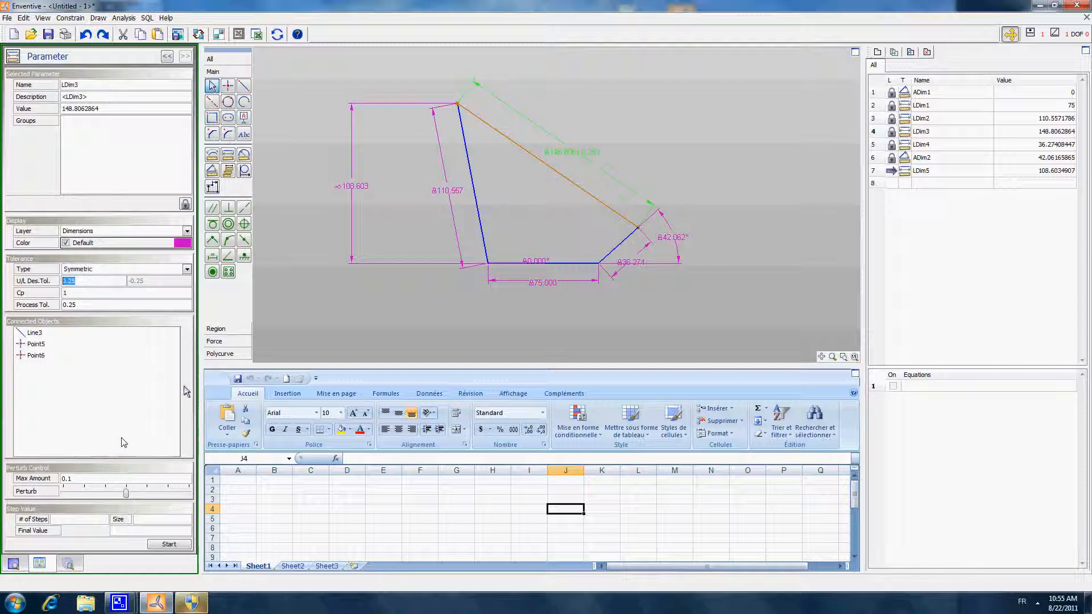
pyautogui.write('0.')
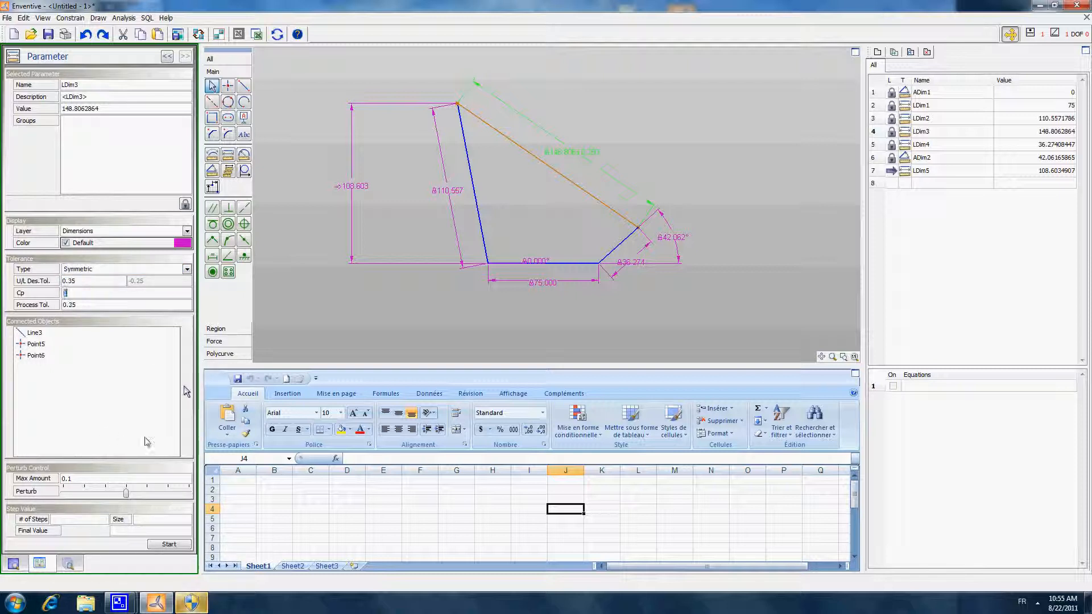
pyautogui.moveTo(78, 293); pyautogui.dragTo(65, 294)
pyautogui.click(547, 203)
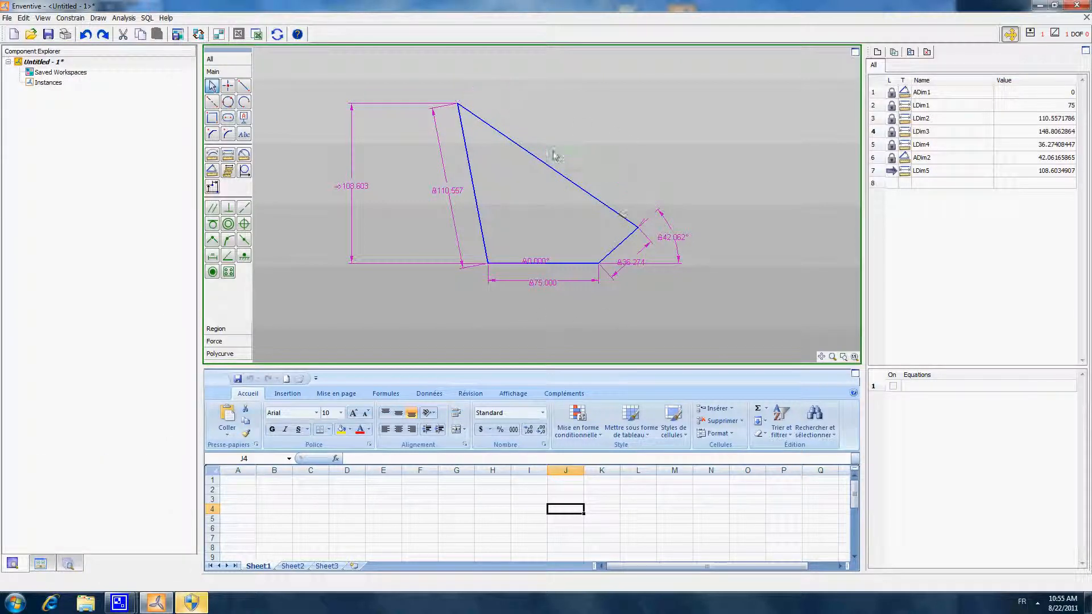
# - Return the tolerance type of the upper line's length dimension to Default
pyautogui.click(582, 160)
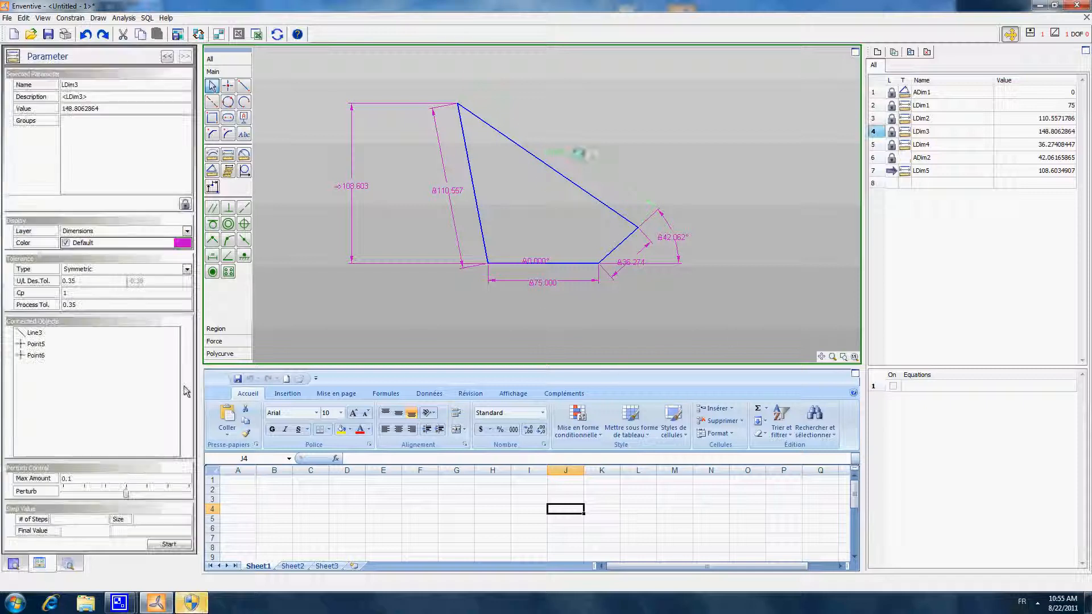
pyautogui.click(187, 270)
pyautogui.click(90, 286)
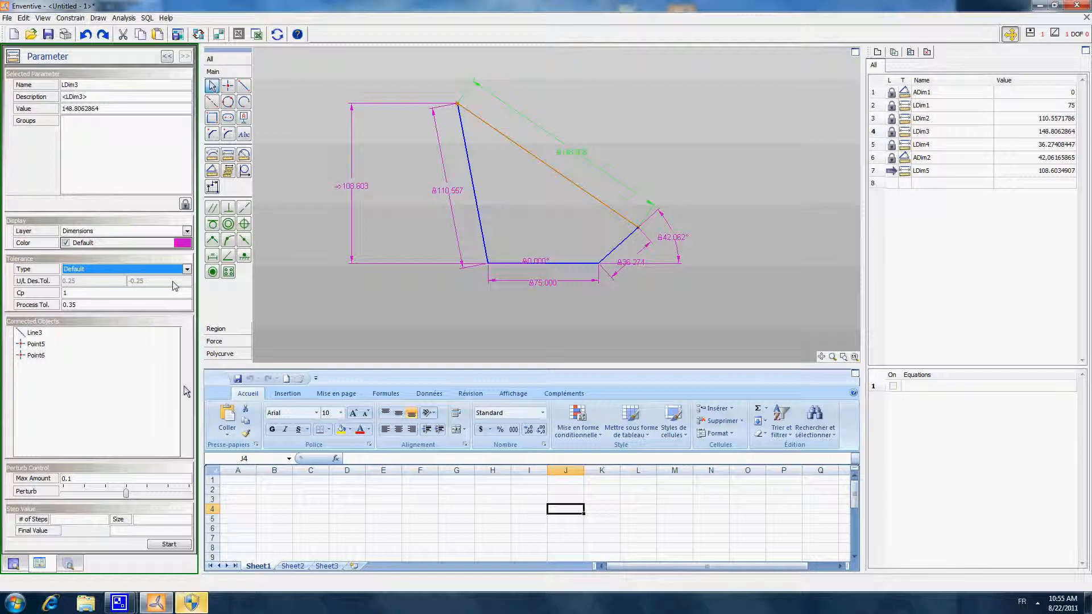
pyautogui.click(555, 208)
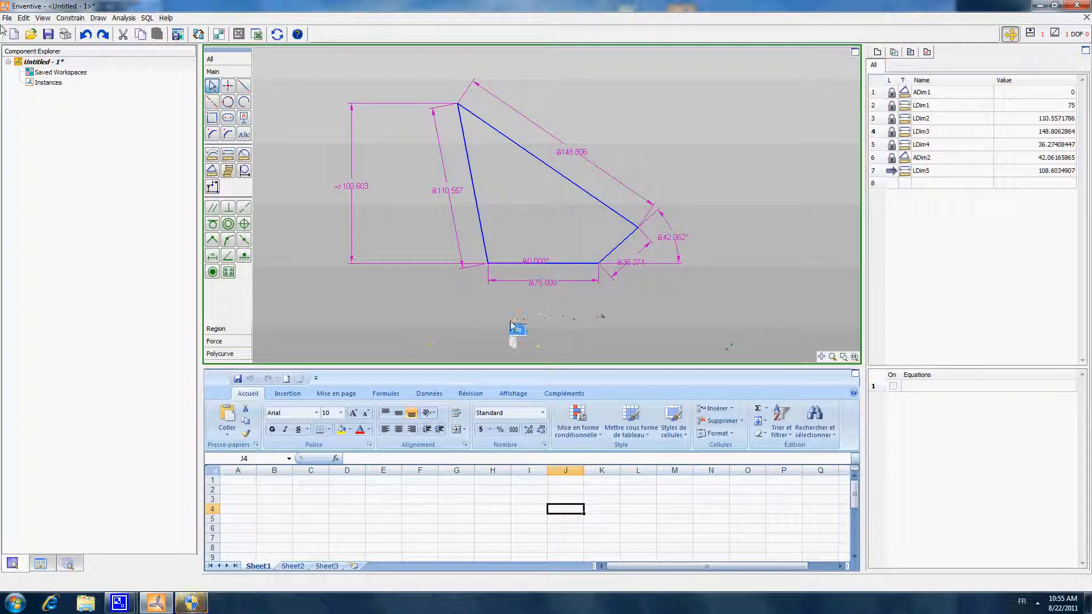
# - Review the component's default tolerance values and accept them unedited
pyautogui.click(23, 17)
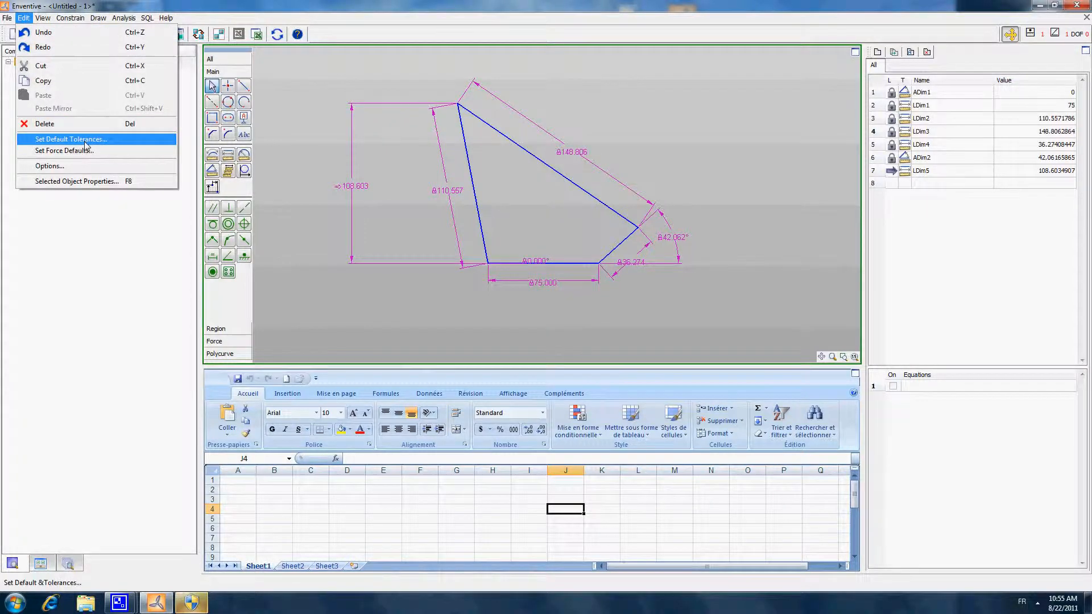
pyautogui.click(68, 139)
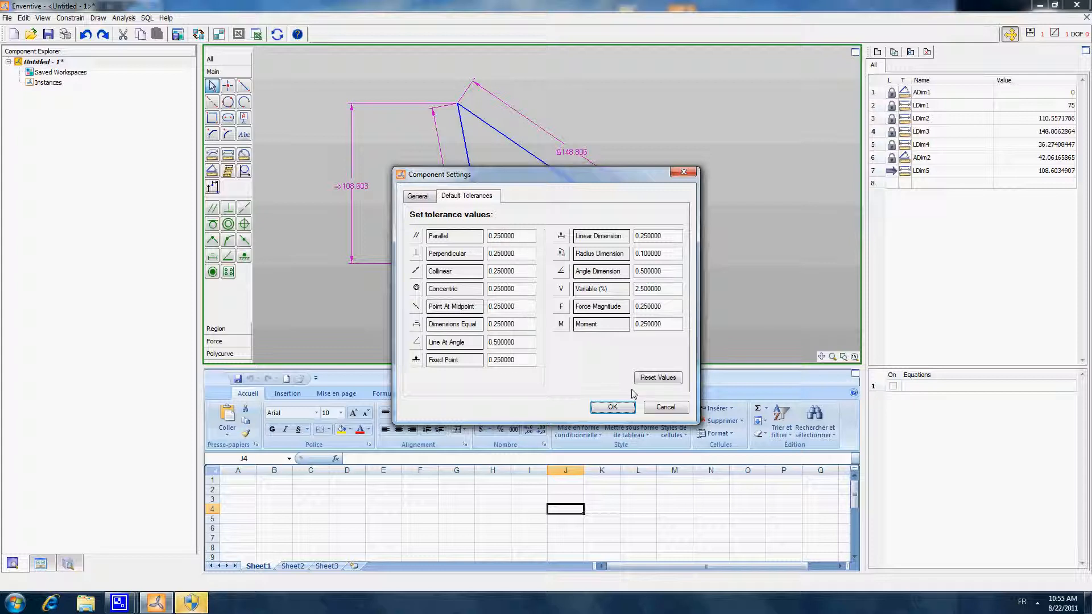
pyautogui.click(619, 407)
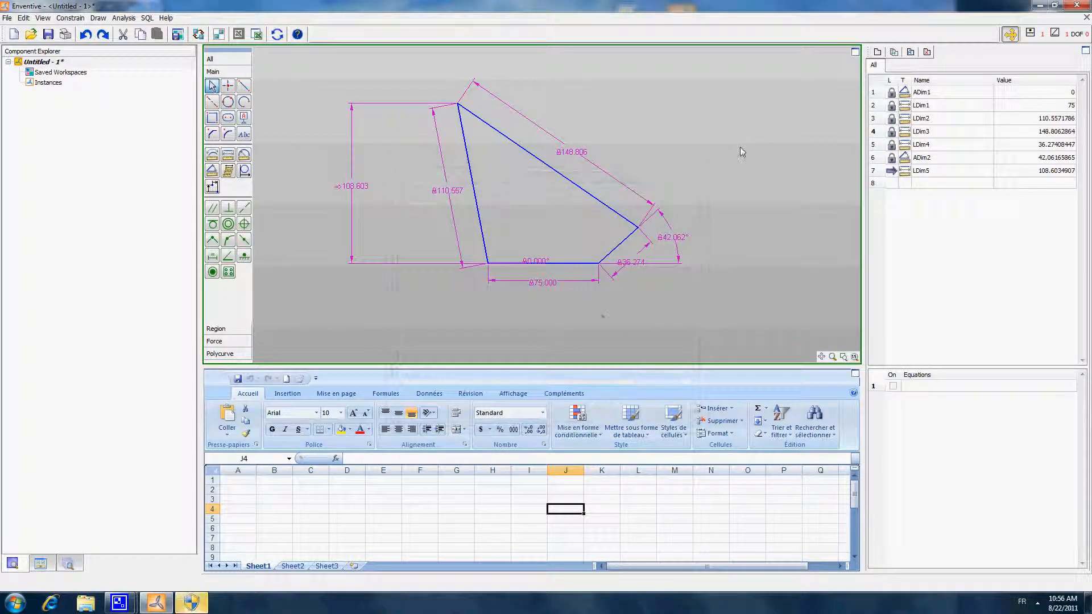
# - Run a tolerance analysis on the driven height dimension
pyautogui.moveTo(714, 159); pyautogui.dragTo(744, 160, button='middle')
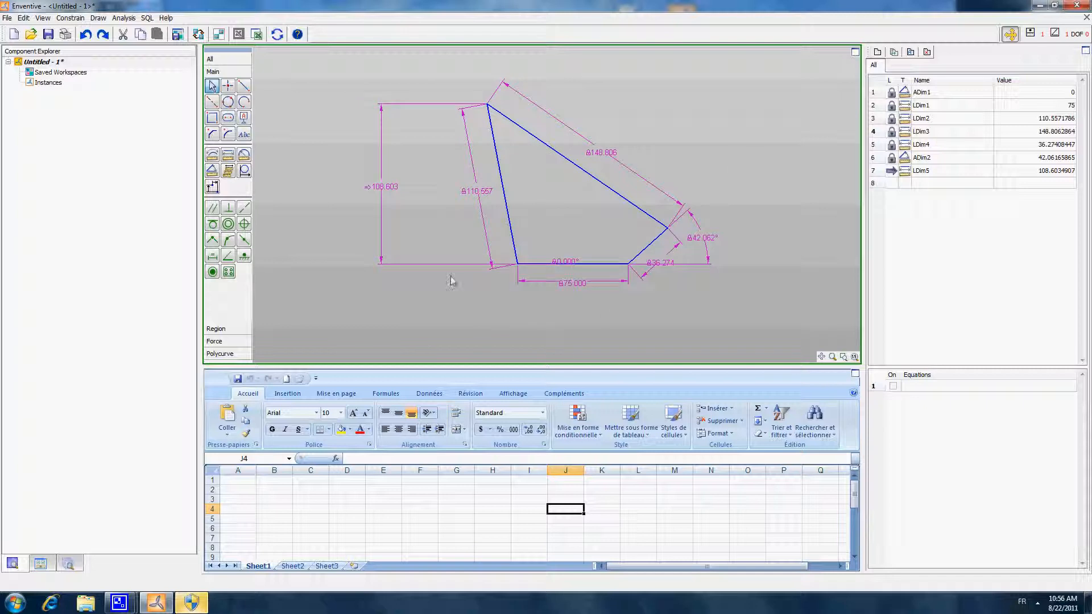
pyautogui.rightClick(382, 186)
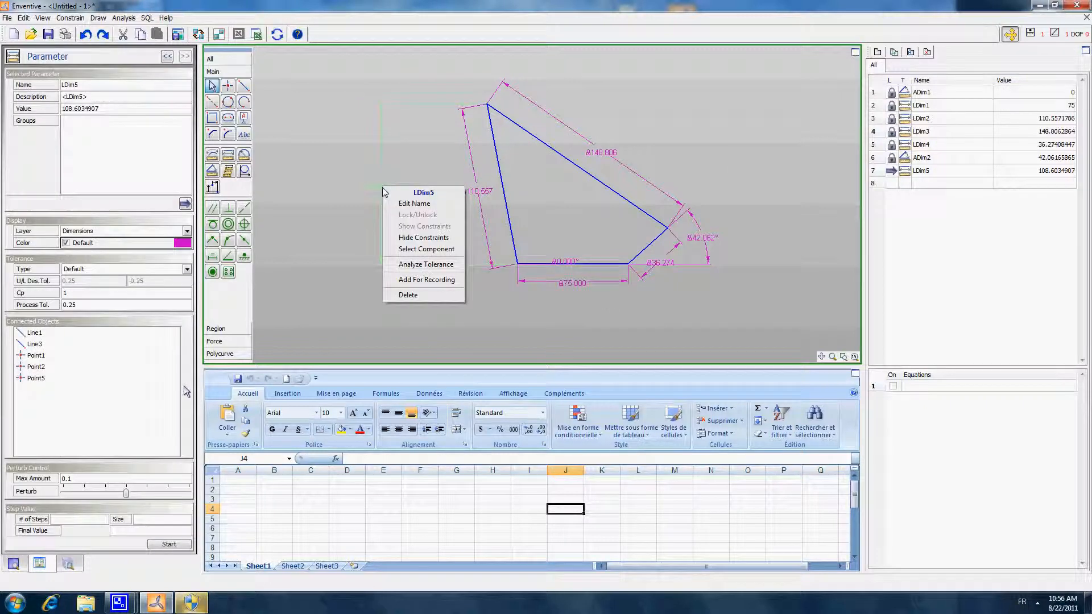
pyautogui.click(428, 265)
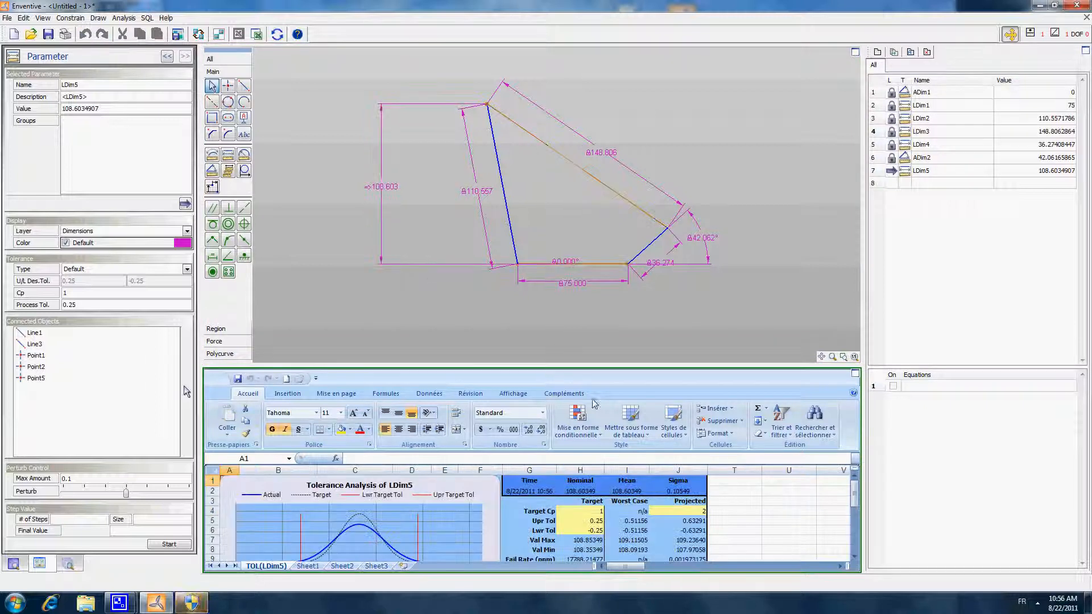
# - Enlarge the tolerance analysis spreadsheet and examine the worst-case results for the height's maximum and minimum values
pyautogui.moveTo(597, 366)
pyautogui.mouseDown()
pyautogui.moveTo(624, 159)
pyautogui.moveTo(628, 185)
pyautogui.moveTo(677, 192)
pyautogui.moveTo(680, 252)
pyautogui.mouseUp()
pyautogui.click(652, 143)
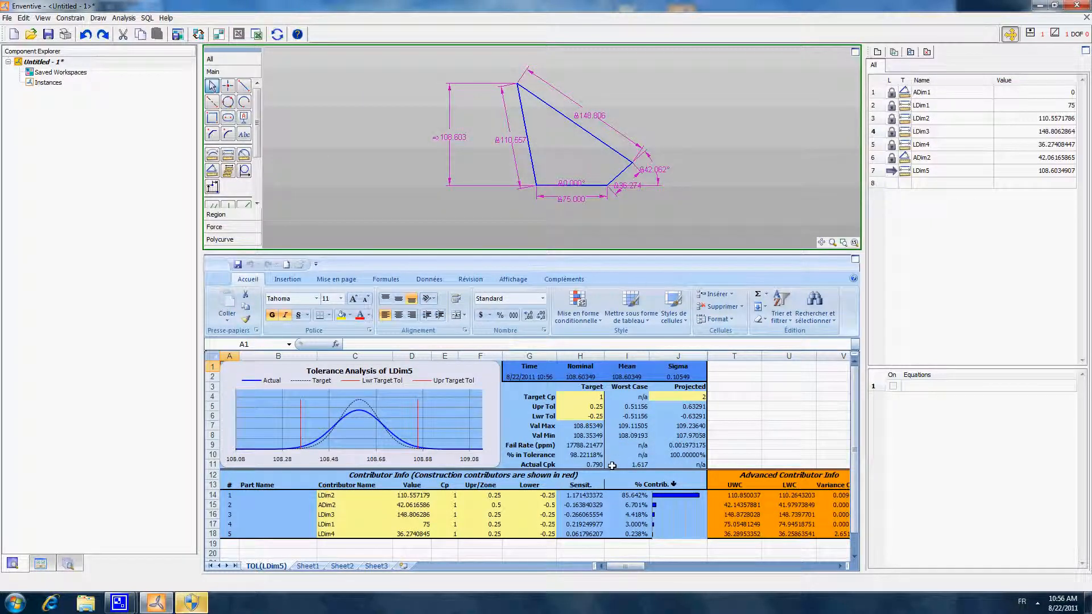
pyautogui.moveTo(629, 387); pyautogui.dragTo(643, 465)
pyautogui.click(627, 436)
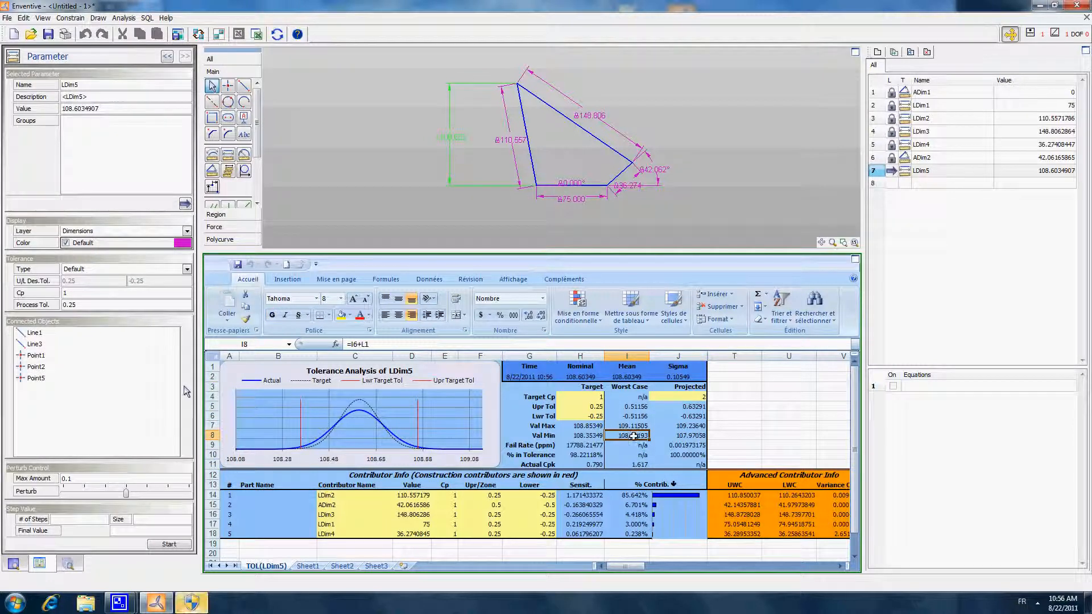
pyautogui.click(628, 426)
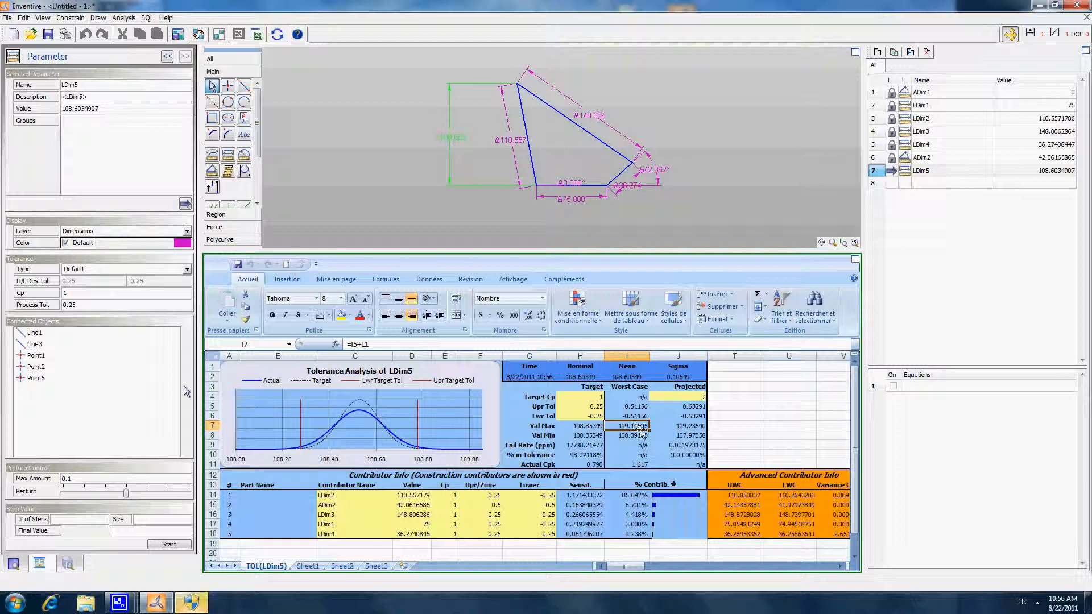
# - Examine the projected results for the height, including its maximum and minimum values, and the list of contributors
pyautogui.moveTo(685, 386); pyautogui.dragTo(688, 467)
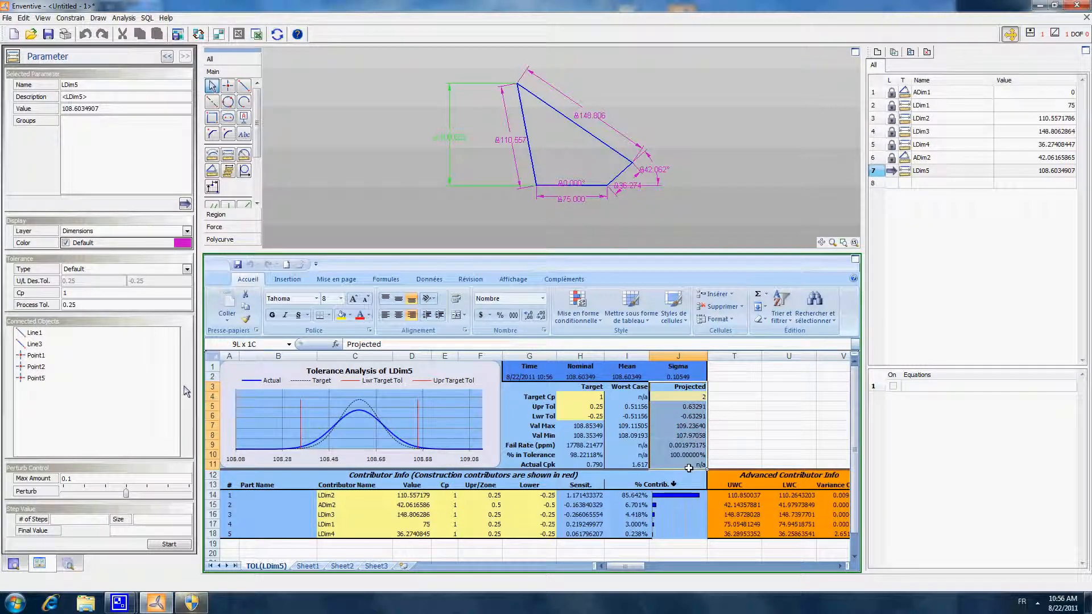
pyautogui.click(685, 397)
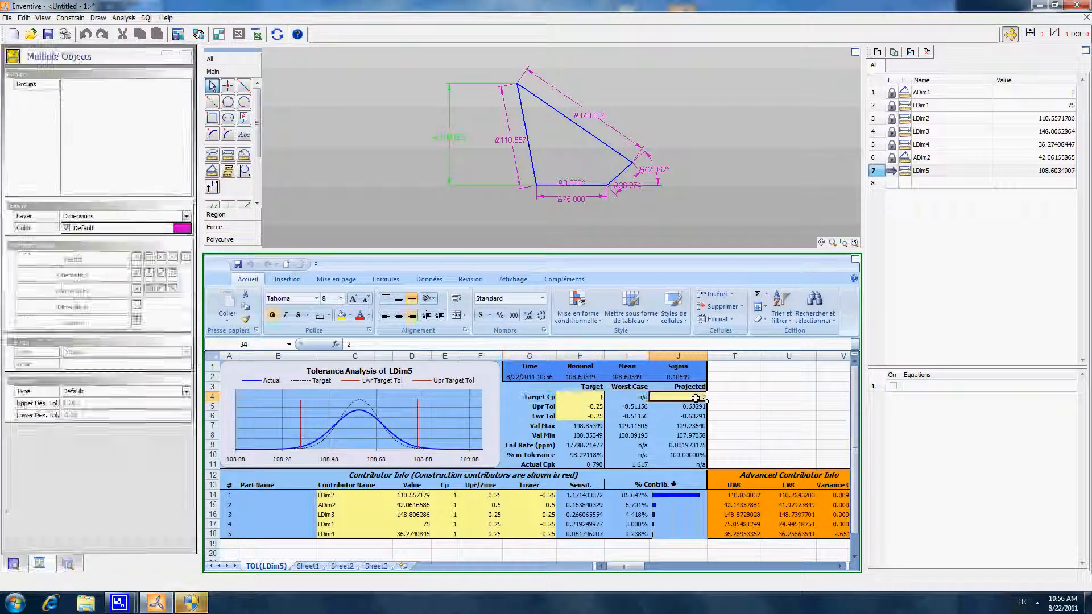
pyautogui.click(688, 425)
pyautogui.click(688, 436)
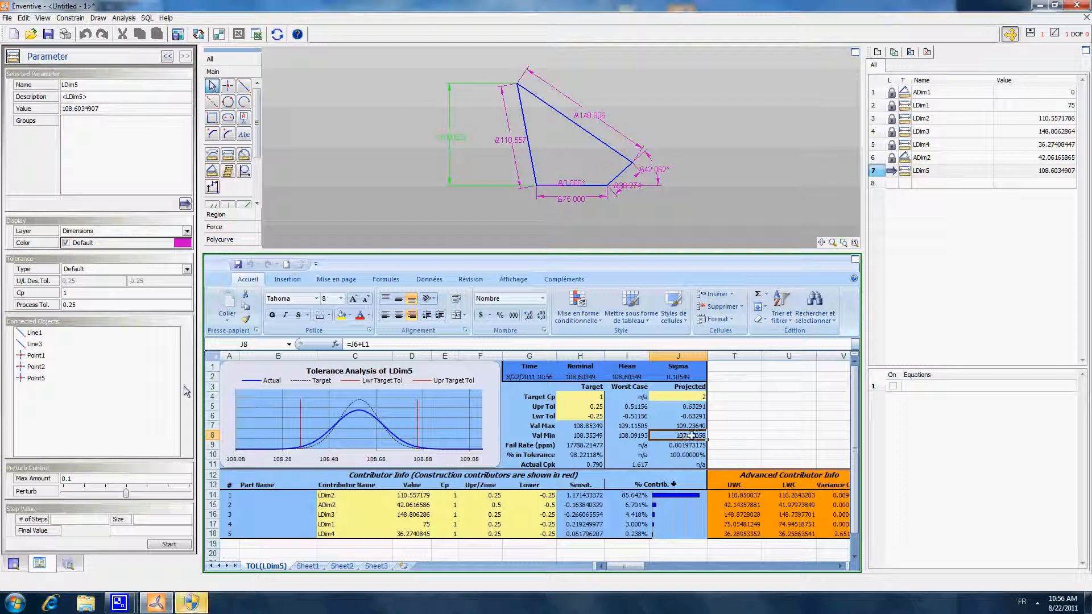
pyautogui.click(691, 425)
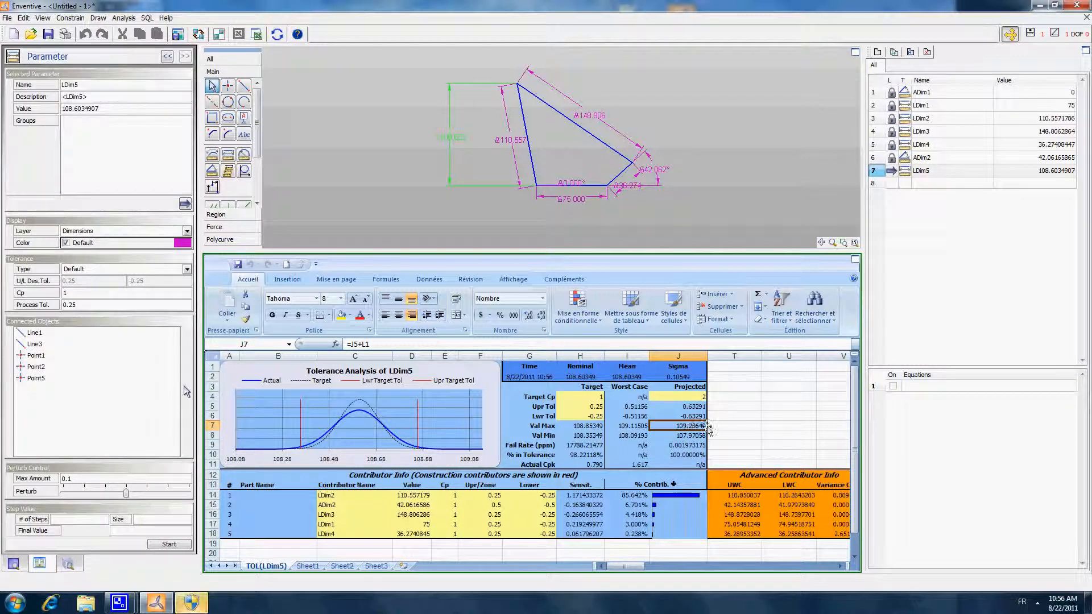
pyautogui.click(332, 497)
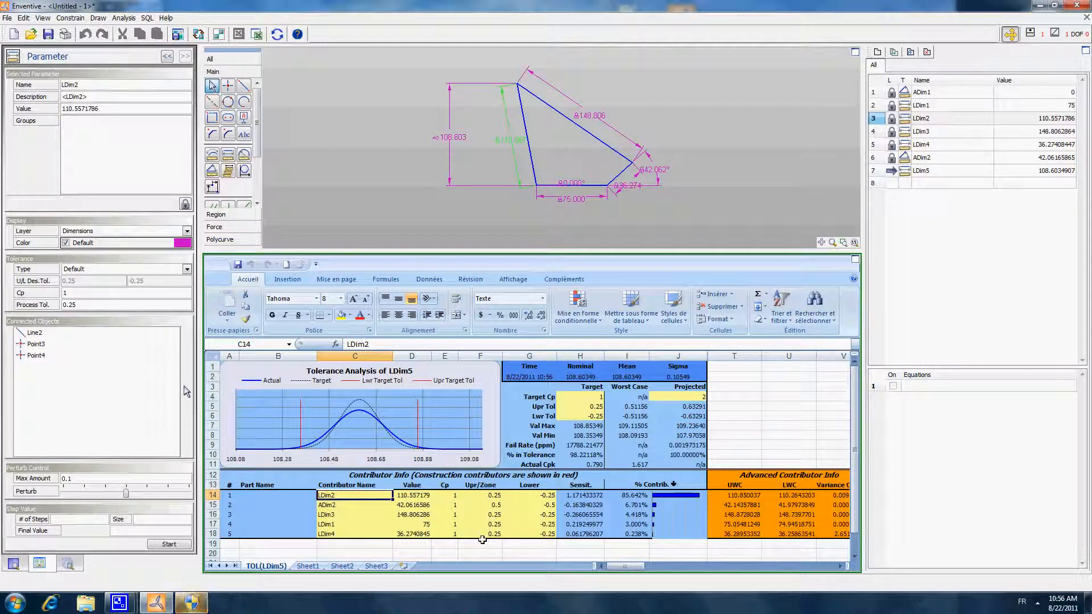
pyautogui.moveTo(348, 494); pyautogui.dragTo(351, 534)
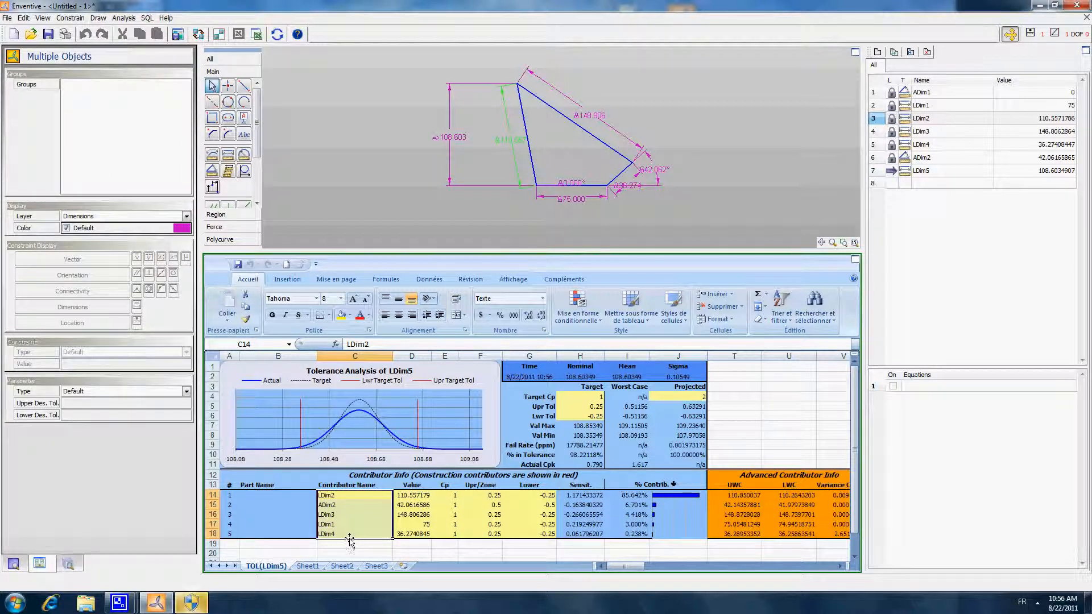
# - Rename the first contributor, LDim2, as rocker and set its value to 100 in the analysis sheet
pyautogui.click(351, 496)
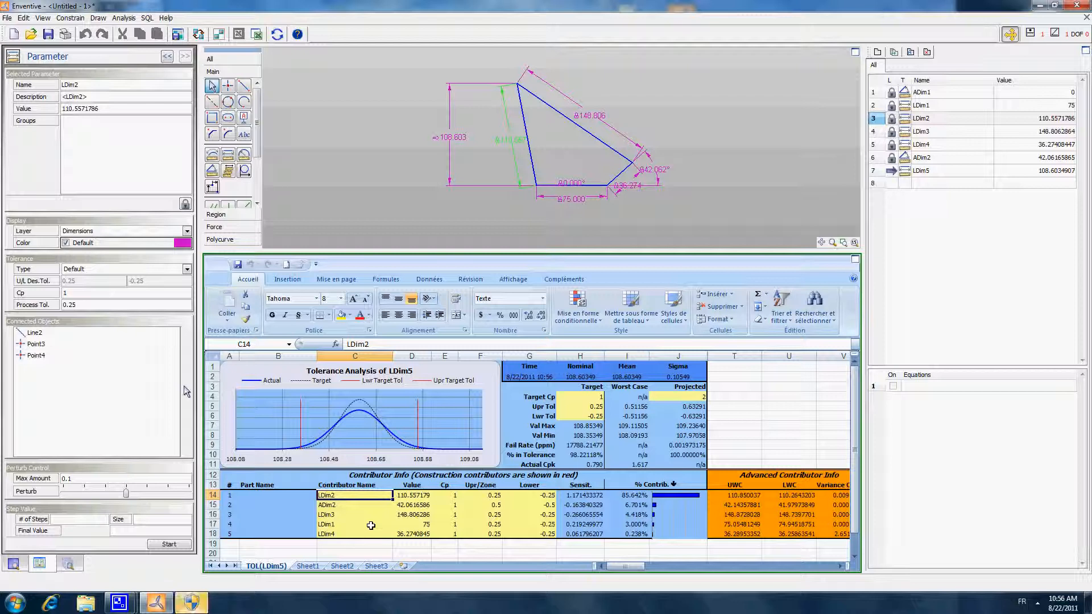
pyautogui.press('Down')
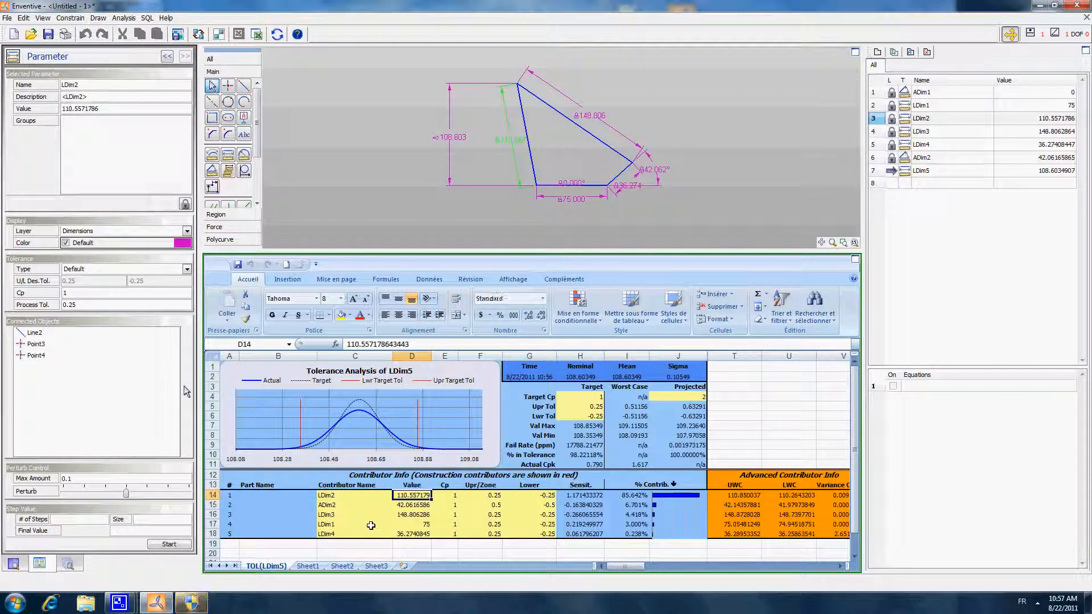
pyautogui.press('Left')
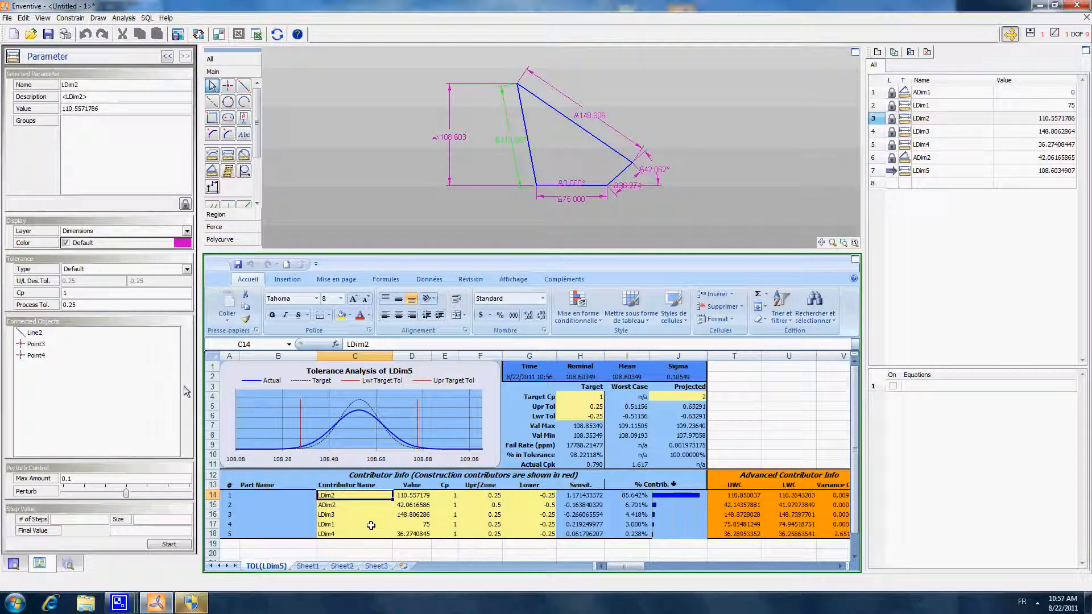
pyautogui.write('rocker')
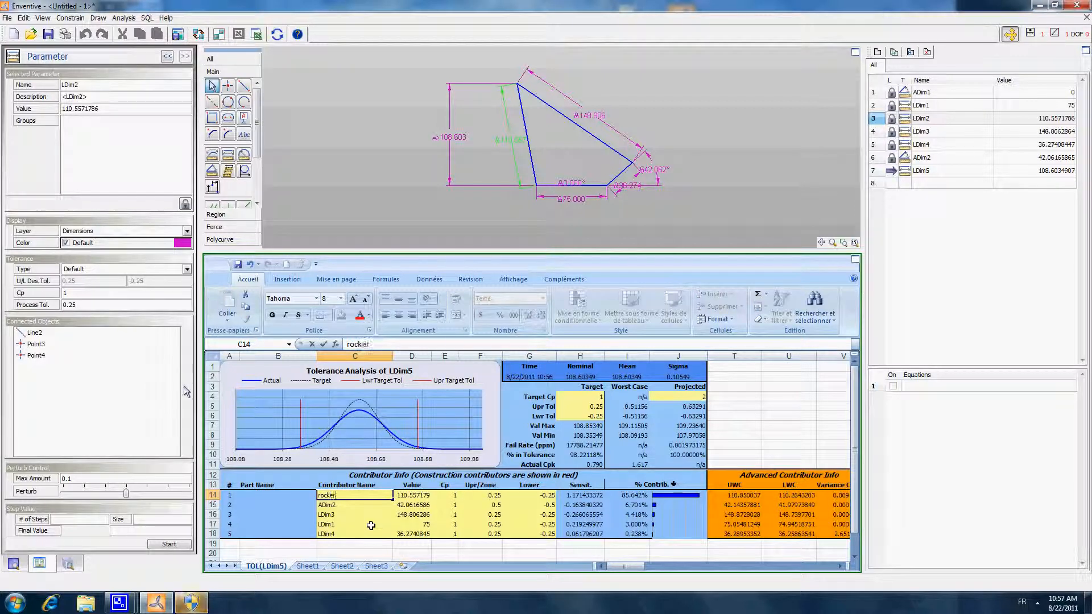
pyautogui.press('Tab')
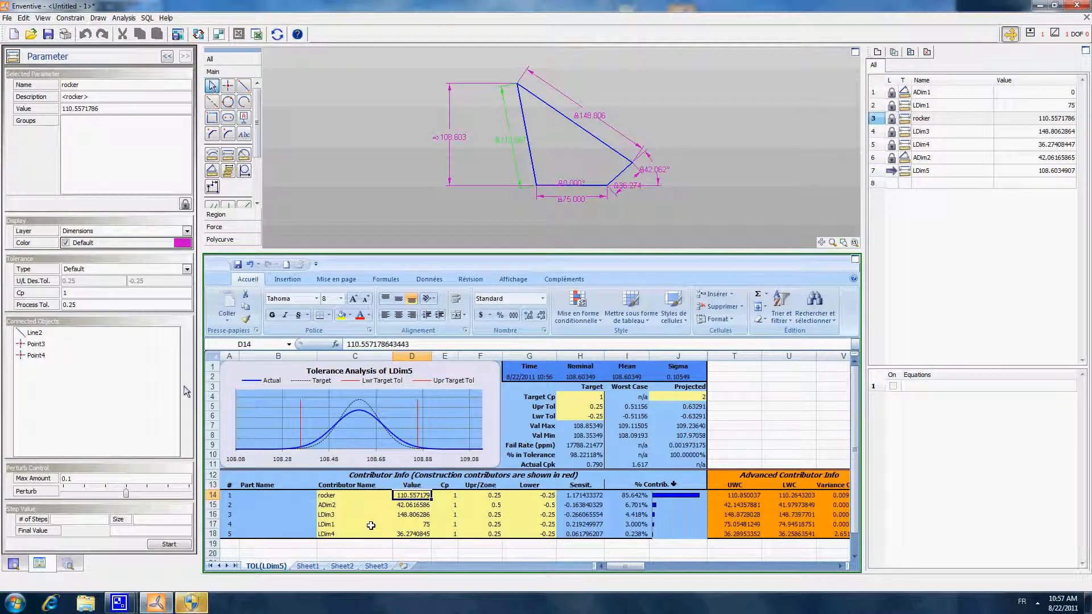
pyautogui.write('100')
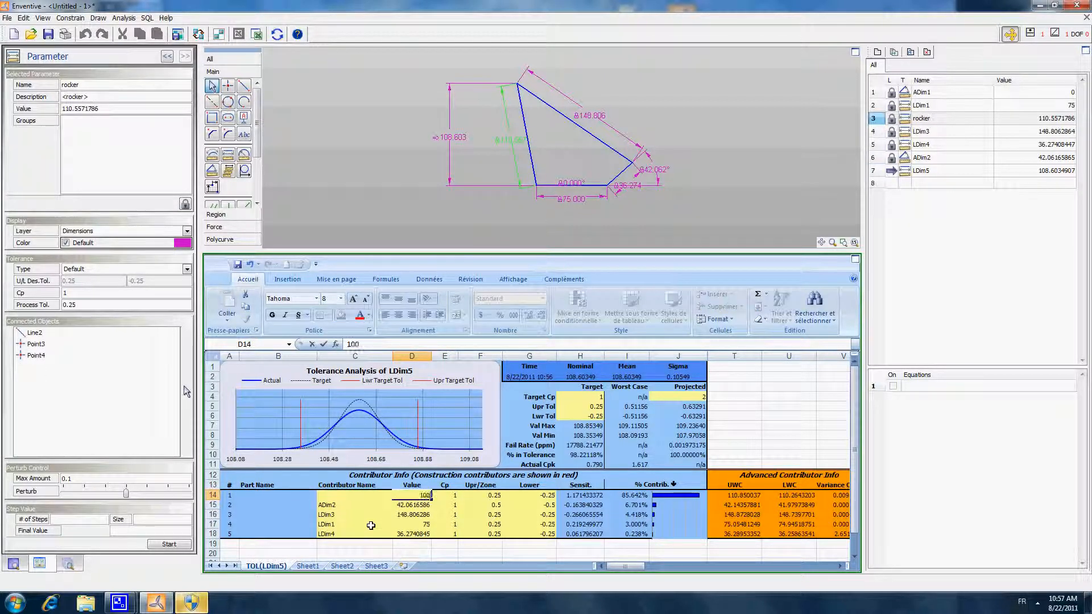
pyautogui.press('Return')
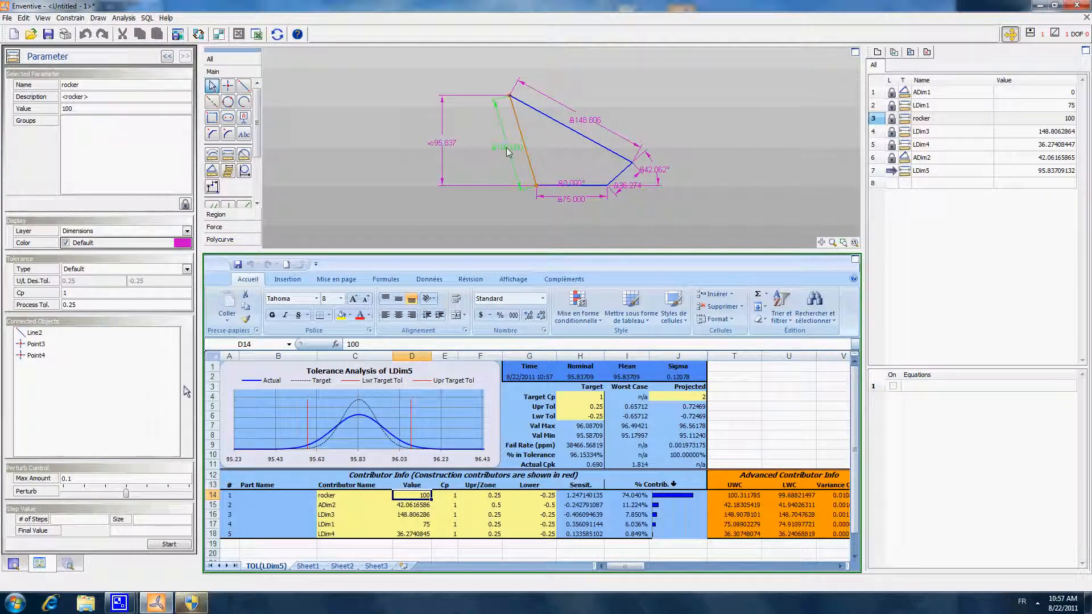
# - Rename the angle contributor ADim2 as A and set its value to 45
pyautogui.click(342, 505)
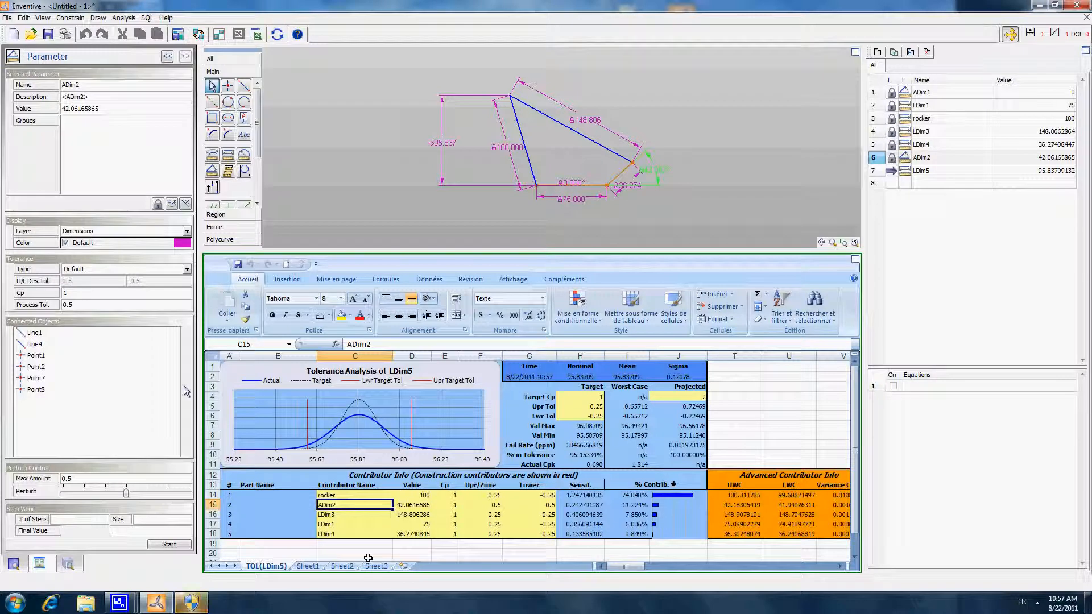
pyautogui.write('A')
pyautogui.press('Tab')
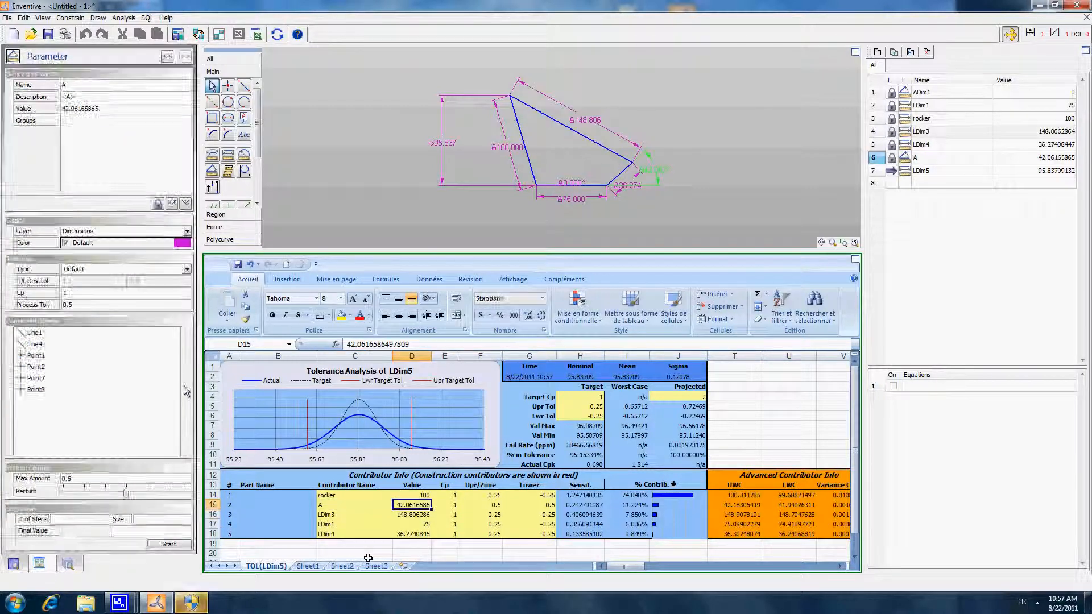
pyautogui.write('45')
pyautogui.press('Return')
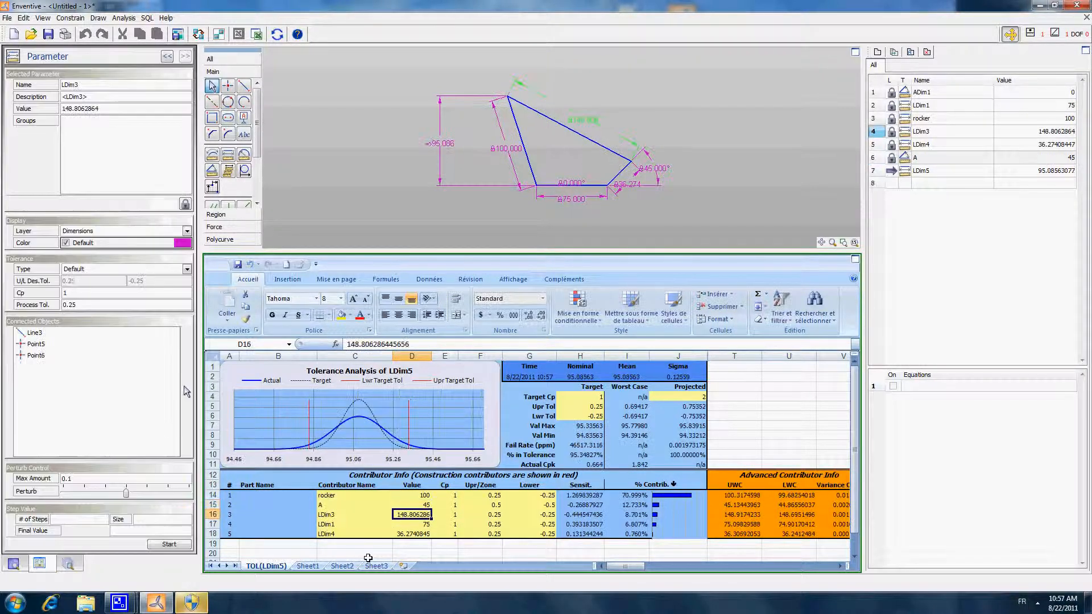
# - Rename the contributor LDim3 as Lever and set its value to 135
pyautogui.press('Left')
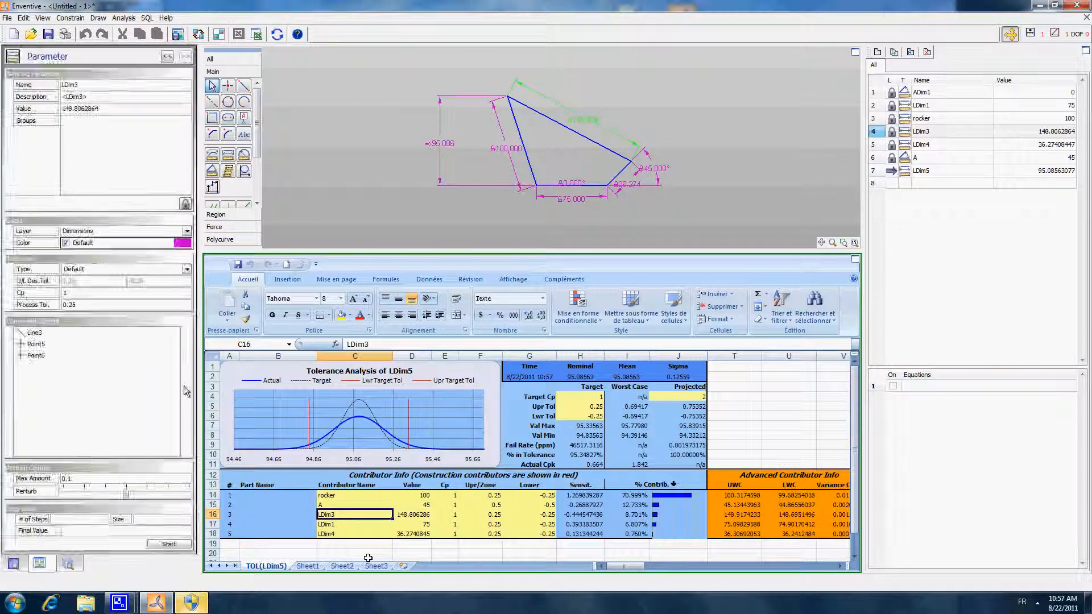
pyautogui.write('Lever')
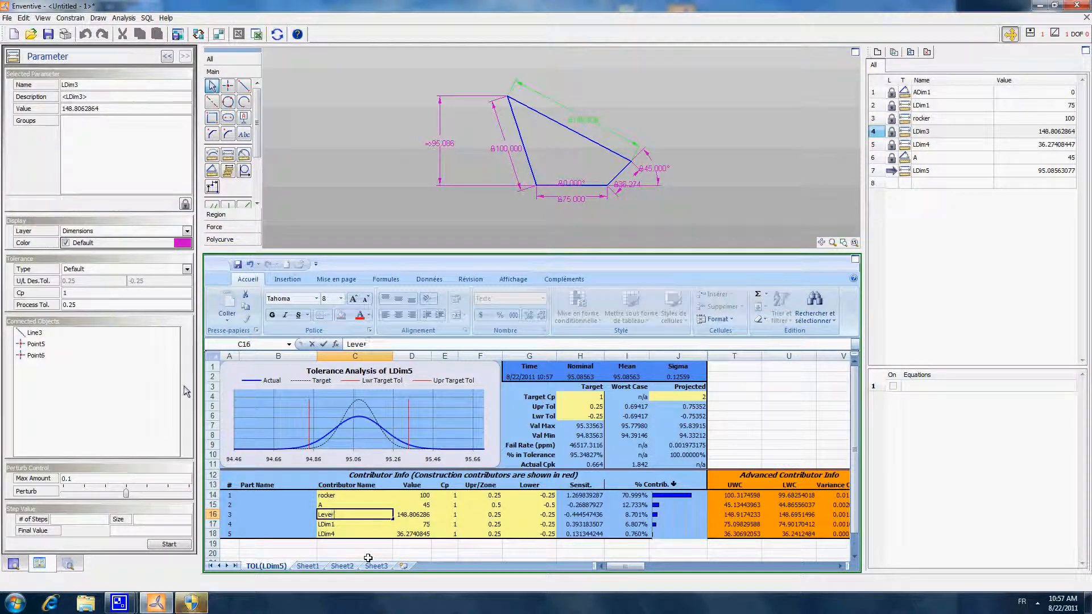
pyautogui.press('Return')
pyautogui.press('Right')
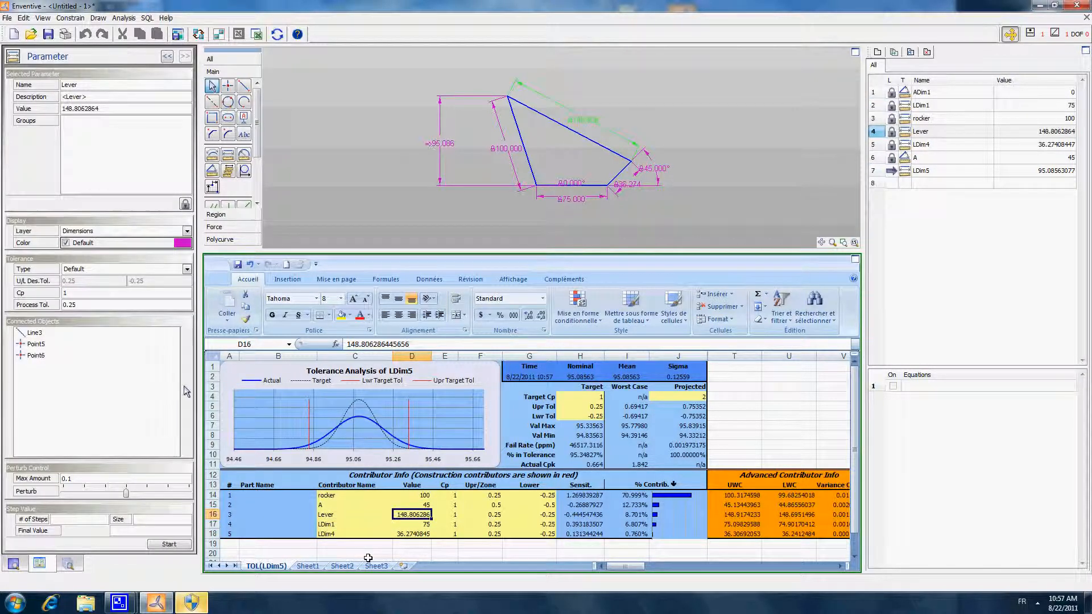
pyautogui.write('135')
pyautogui.press('Return')
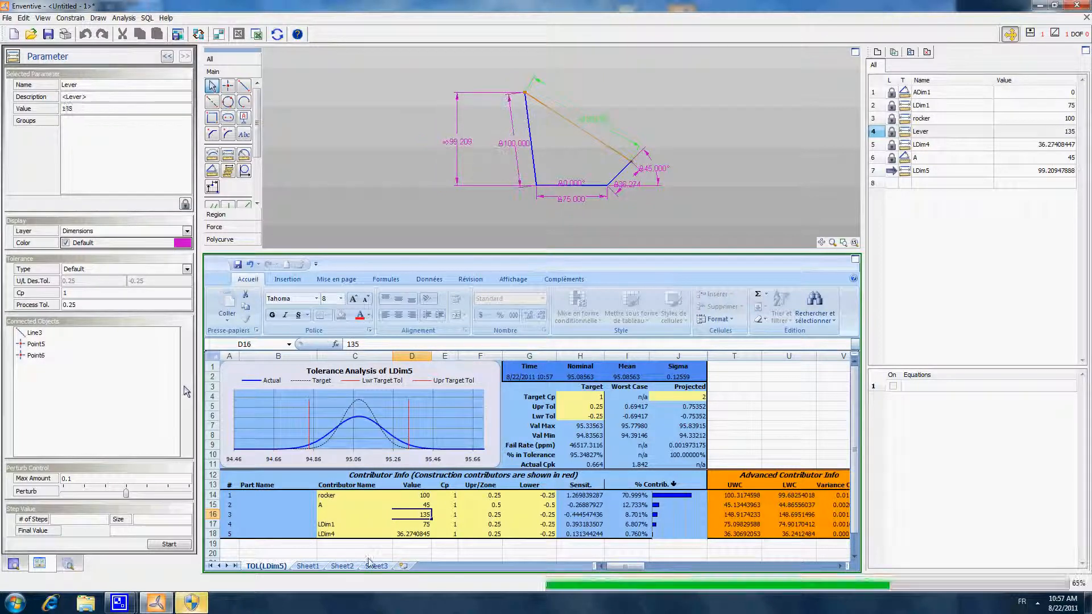
# - Rename the contributor LDim1 as base, keeping its value of 75
pyautogui.press('Left')
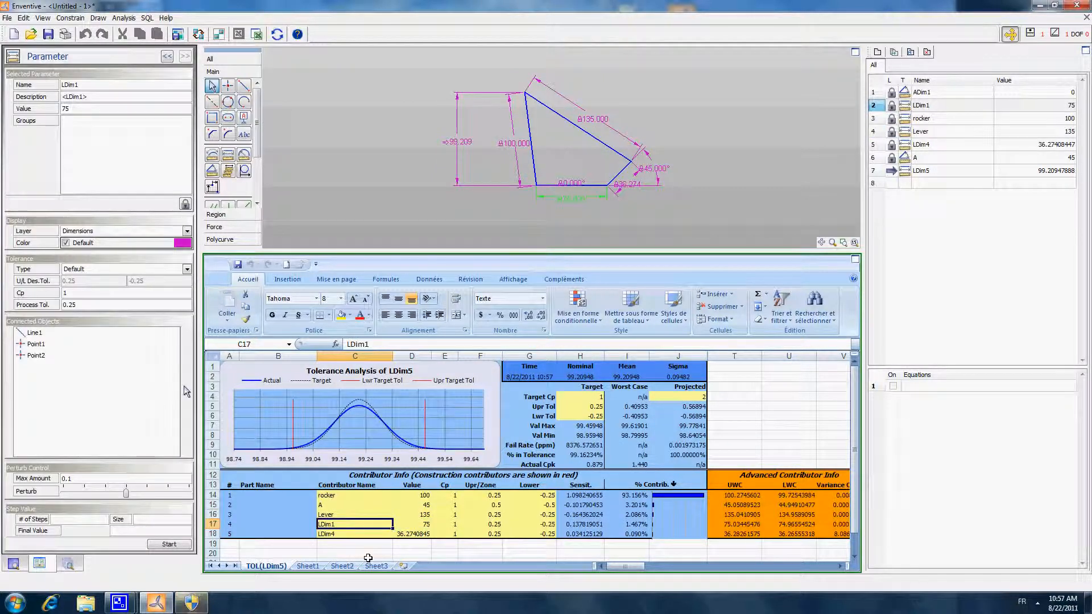
pyautogui.write('base')
pyautogui.press('Return')
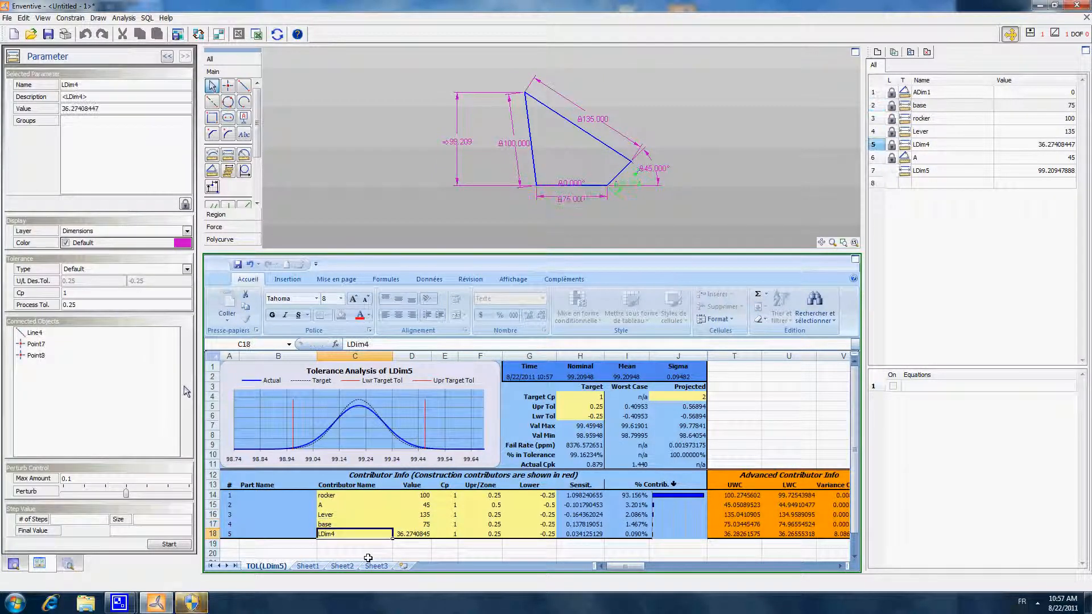
pyautogui.press('Up')
pyautogui.press('Right')
pyautogui.press('Return')
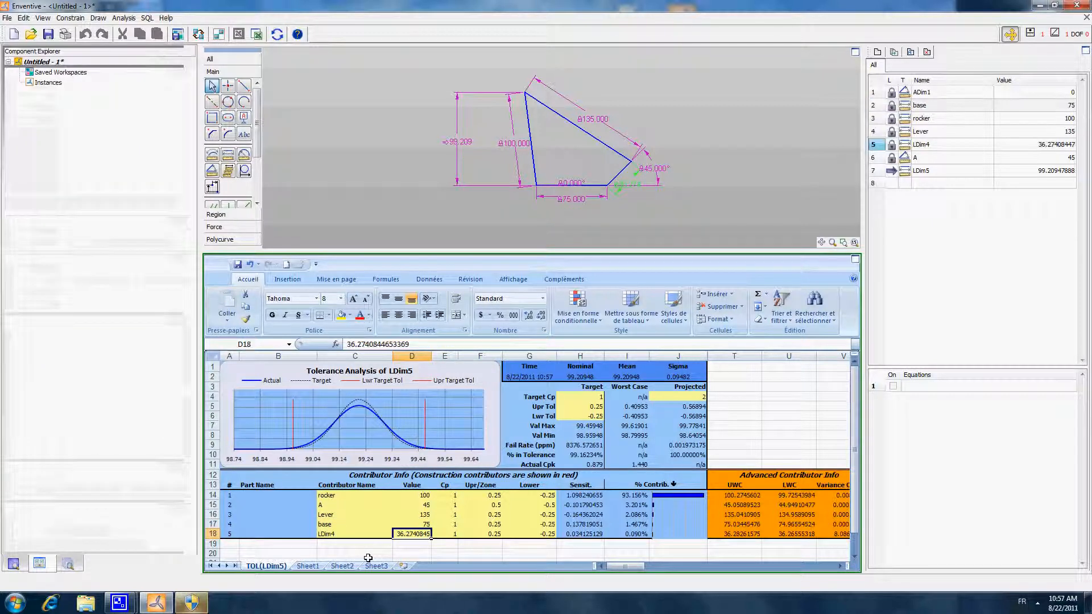
# - Rename the contributor LDim4 as crank and set its value to 25
pyautogui.press('Left')
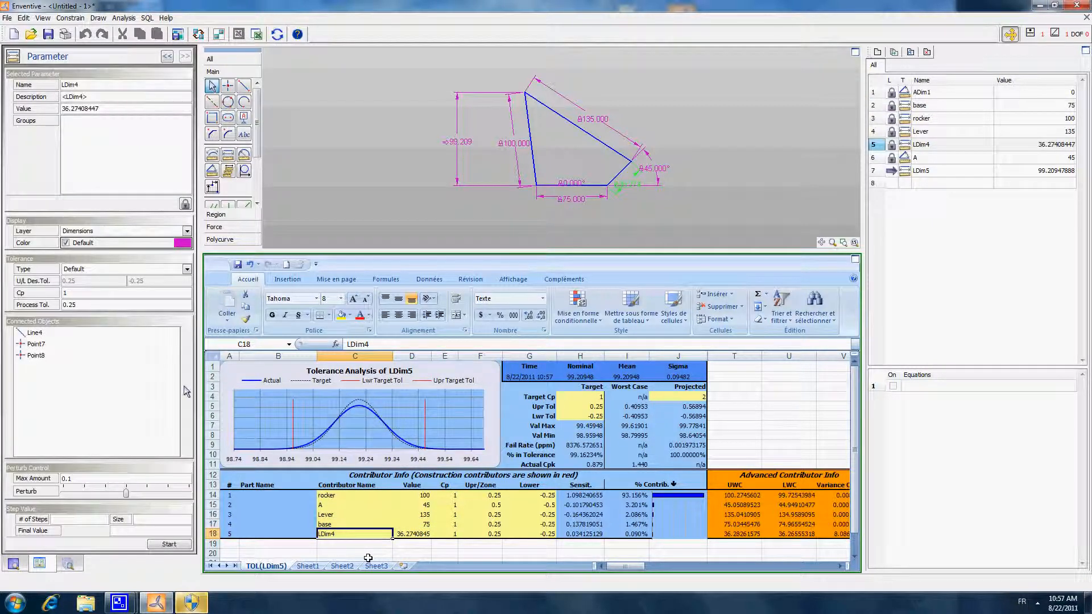
pyautogui.write('crank')
pyautogui.press('Return')
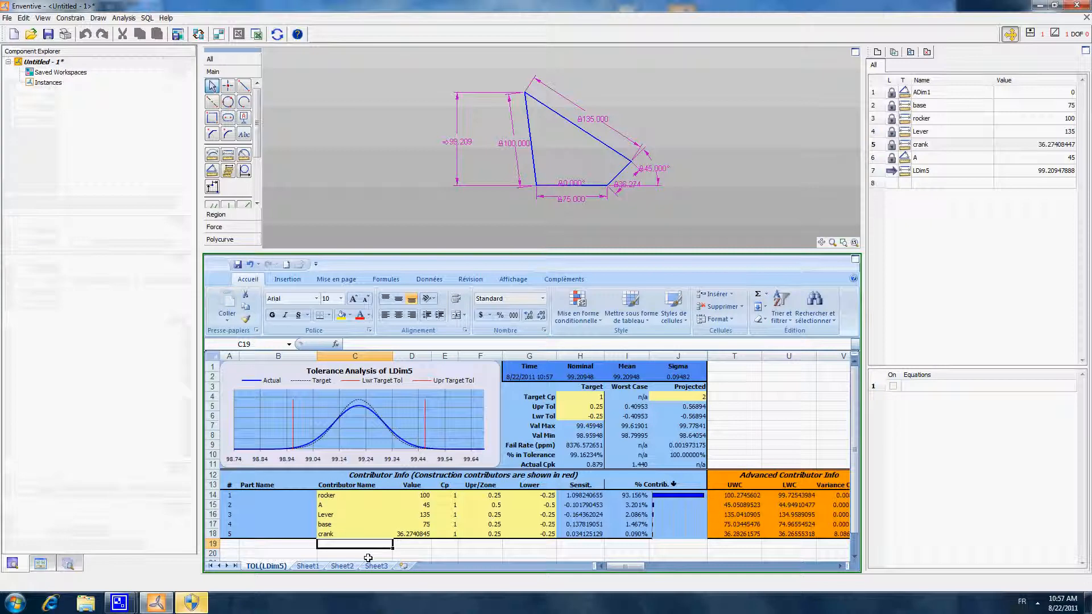
pyautogui.press('Up')
pyautogui.press('Right')
pyautogui.write('25')
pyautogui.press('Return')
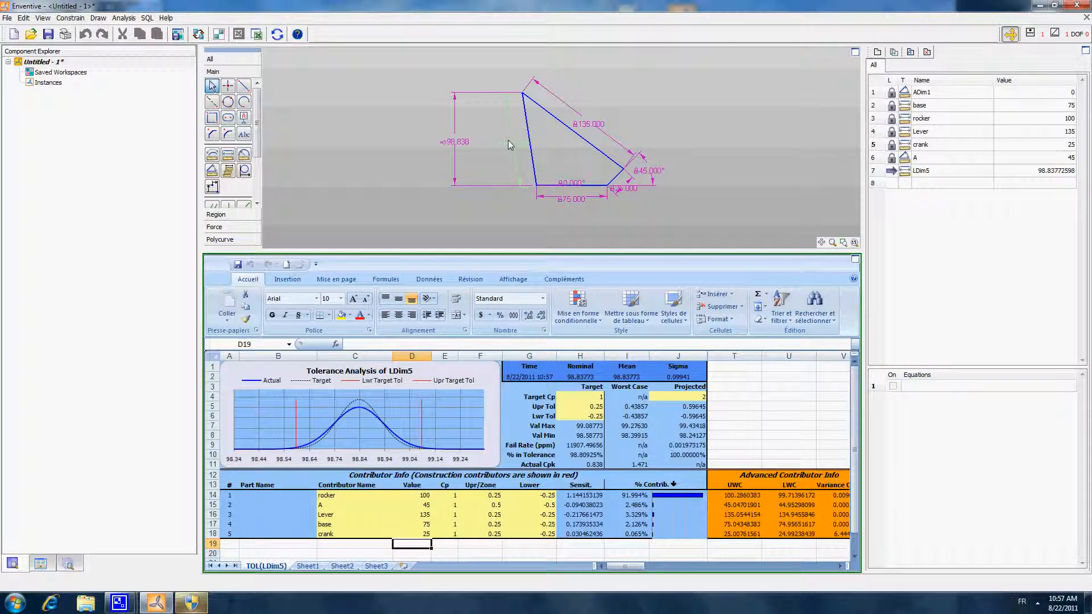
# - Examine the recalculated projected minimum, maximum, and upper and lower tolerances of the height
pyautogui.click(508, 145)
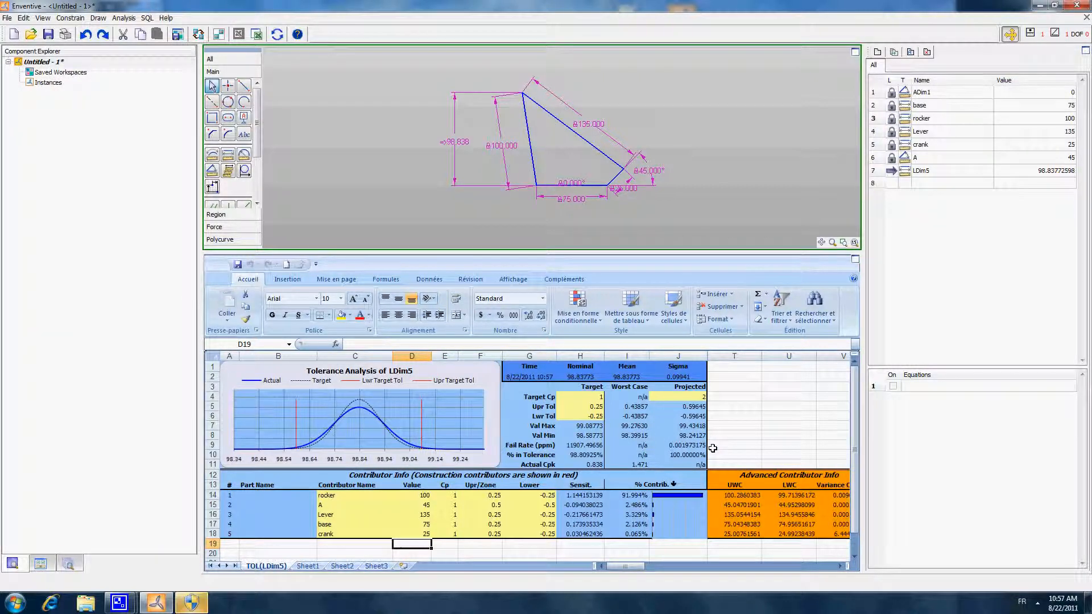
pyautogui.click(691, 435)
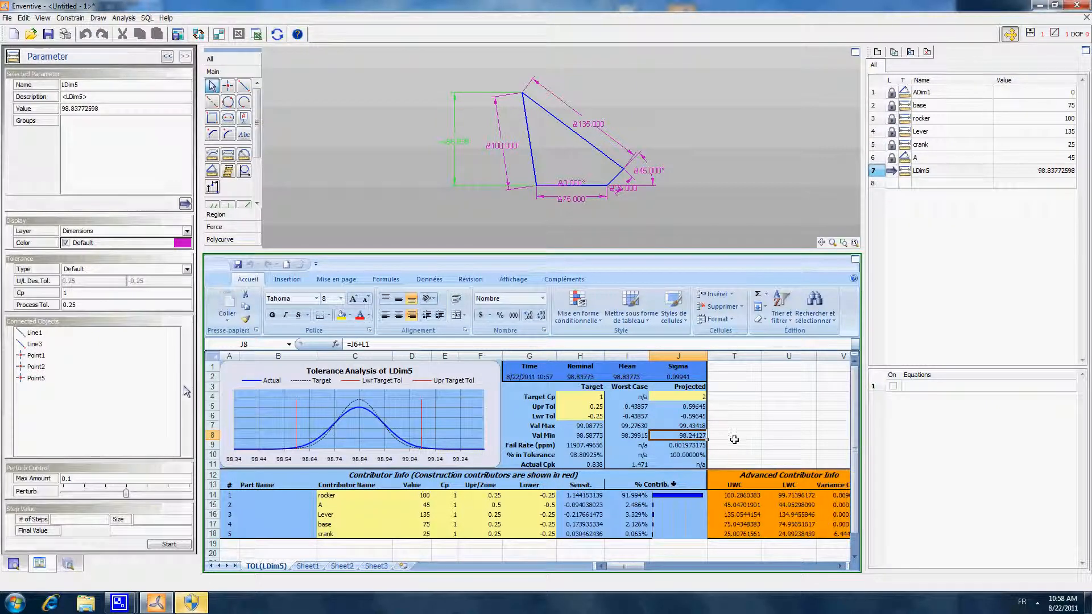
pyautogui.click(693, 426)
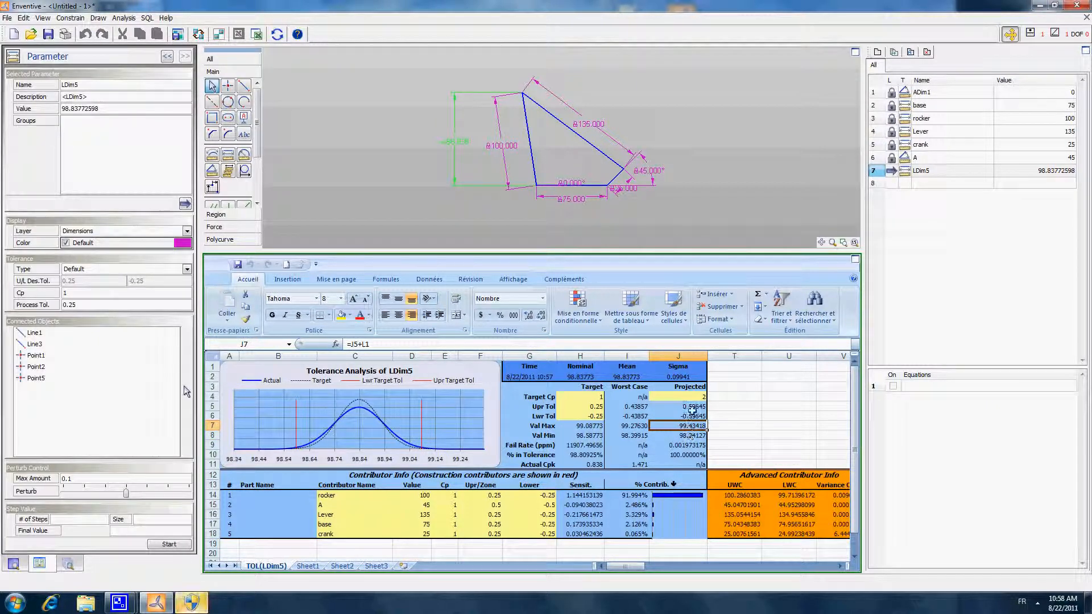
pyautogui.moveTo(693, 406); pyautogui.dragTo(693, 415)
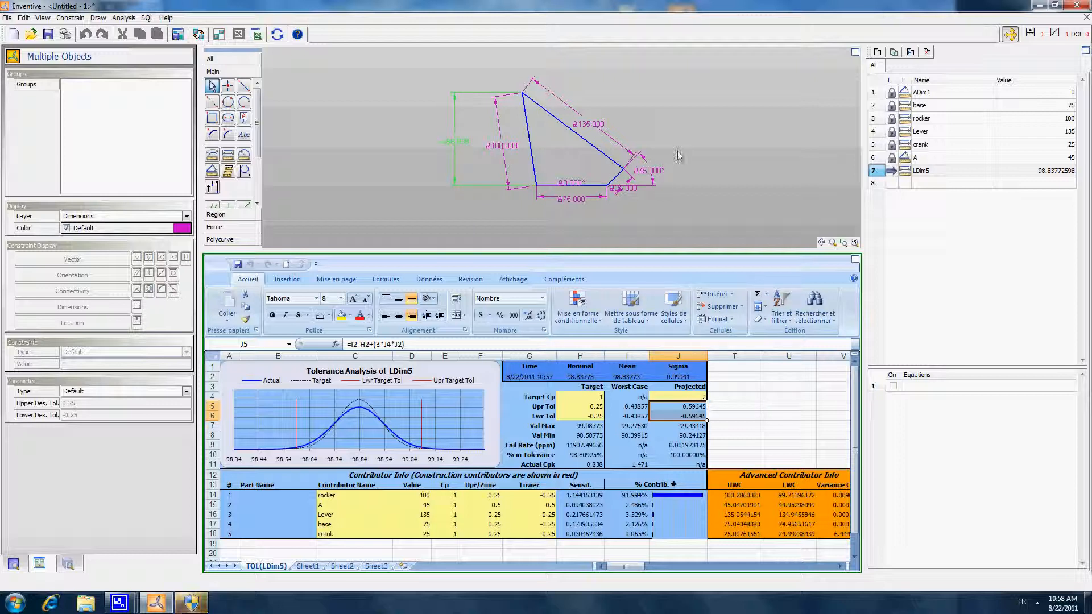
pyautogui.click(713, 151)
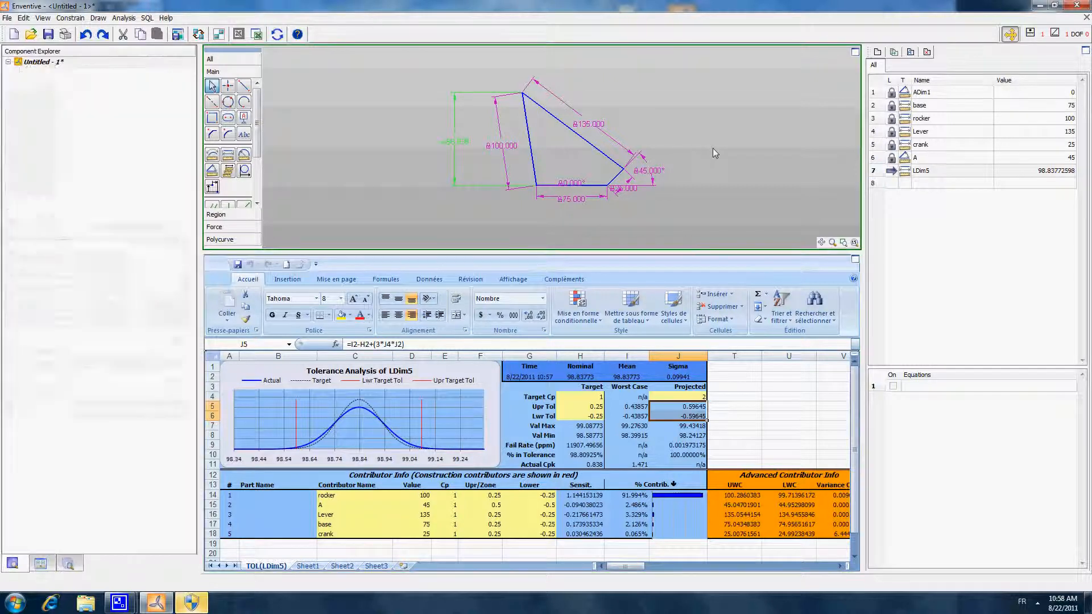
# - Review the renamed contributors in the contributor table, starting with the rocker
pyautogui.click(330, 494)
pyautogui.moveTo(330, 495); pyautogui.dragTo(336, 533)
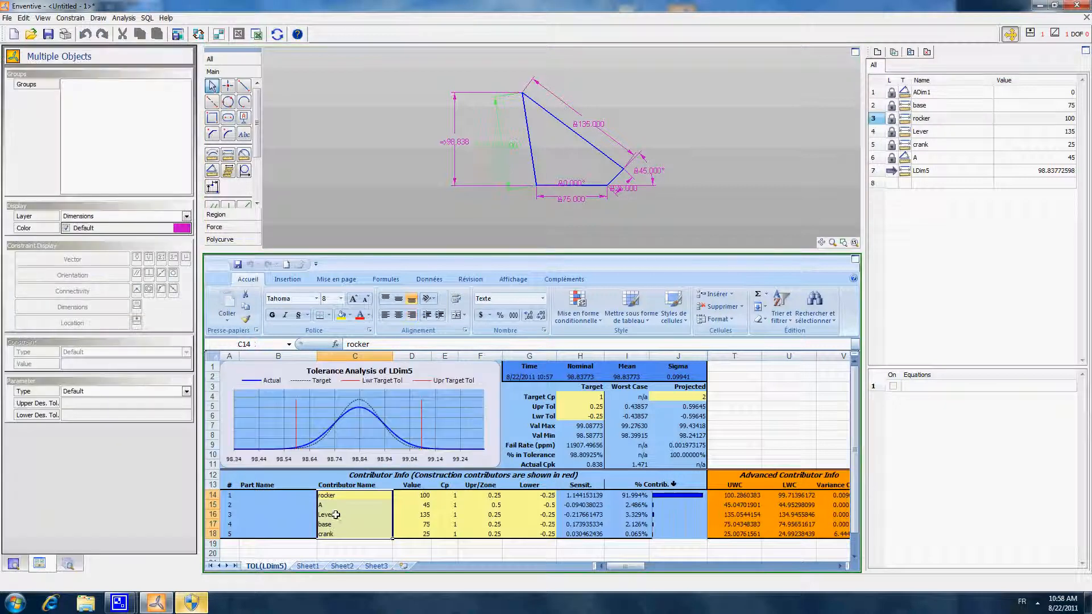
pyautogui.click(338, 496)
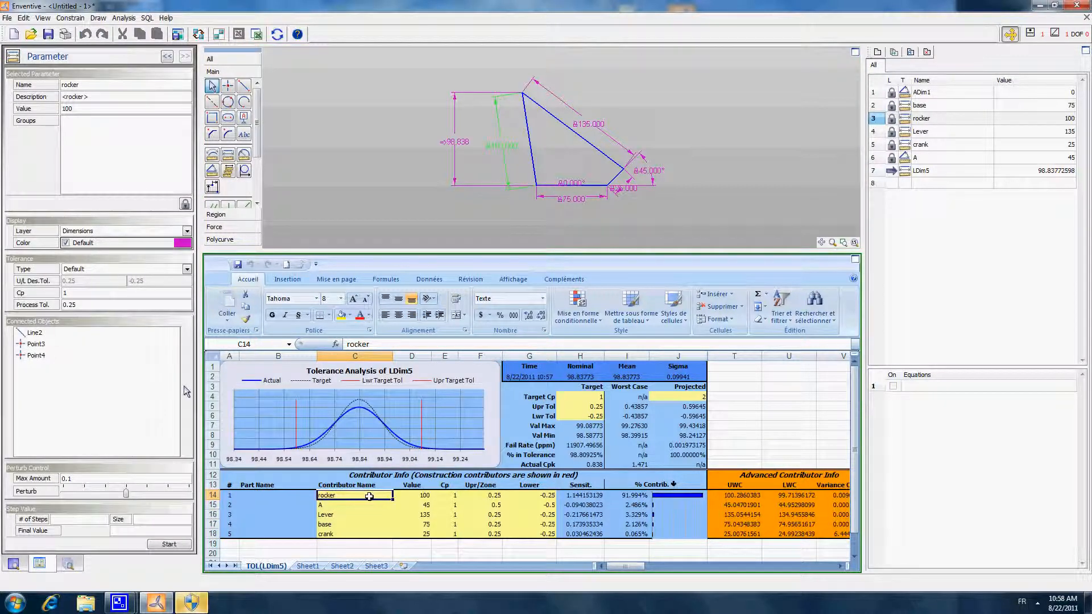
# - Examine the rocker's value, Cp and tolerances, and compare the sensitivities and percent contributions of all the contributors
pyautogui.click(419, 495)
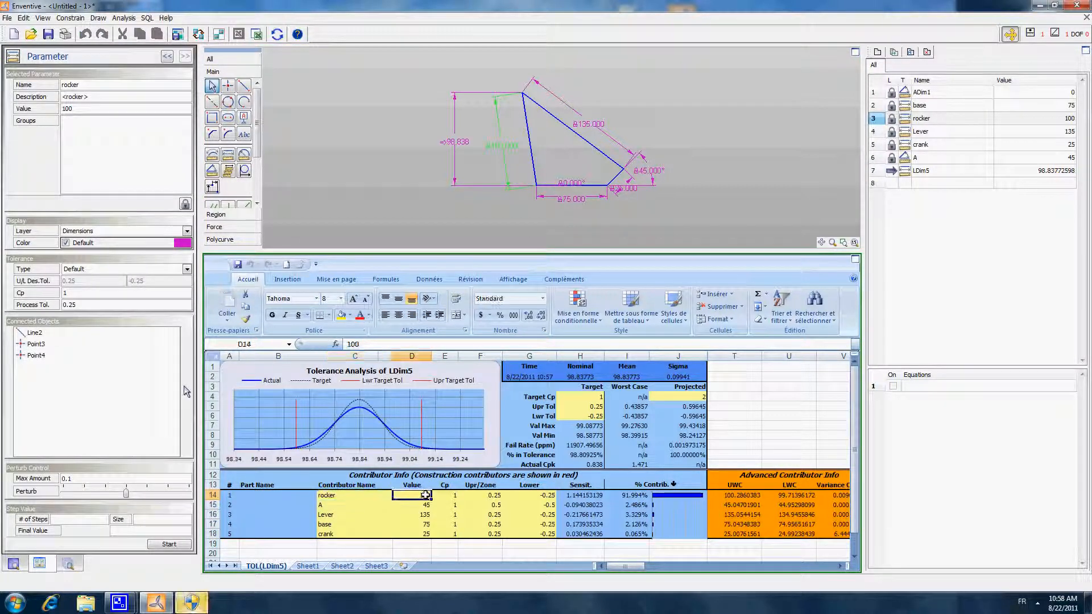
pyautogui.click(452, 495)
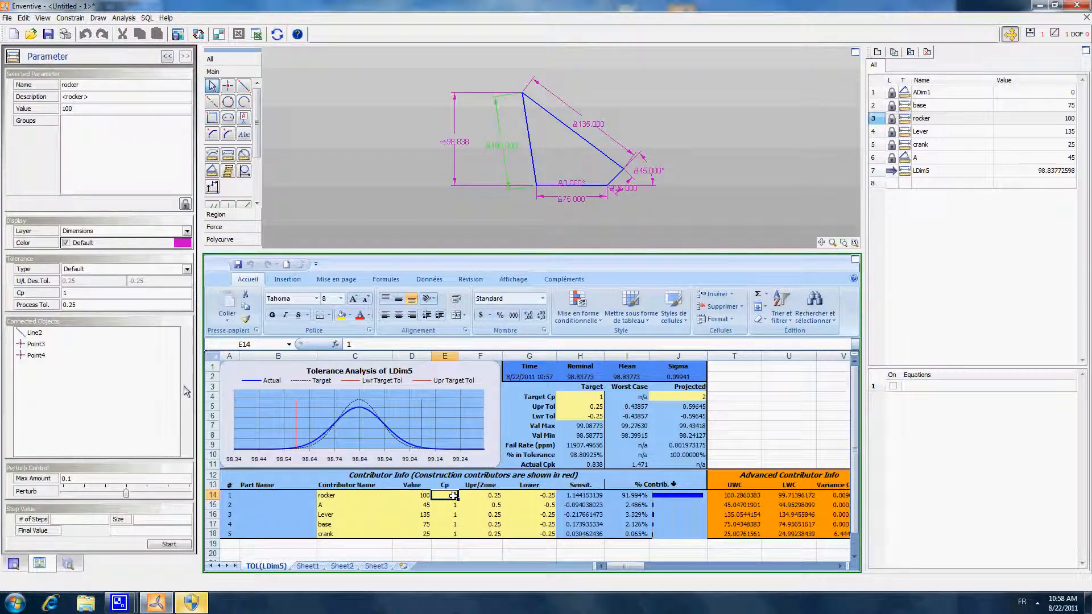
pyautogui.moveTo(488, 495); pyautogui.dragTo(556, 496)
pyautogui.click(583, 496)
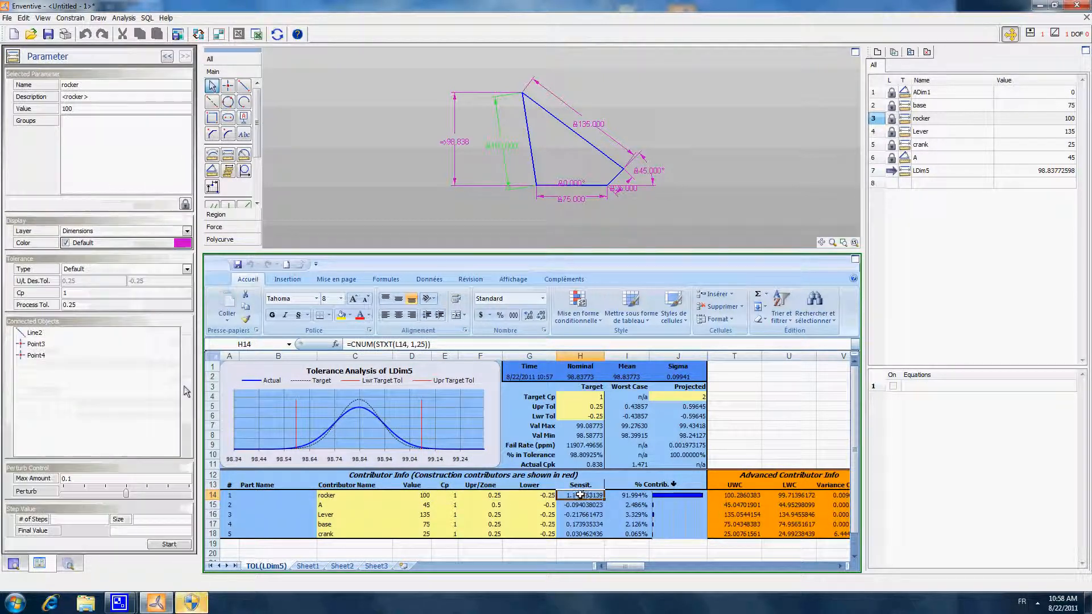
pyautogui.moveTo(636, 494); pyautogui.dragTo(630, 534)
pyautogui.hotkey('ctrl', 'z')
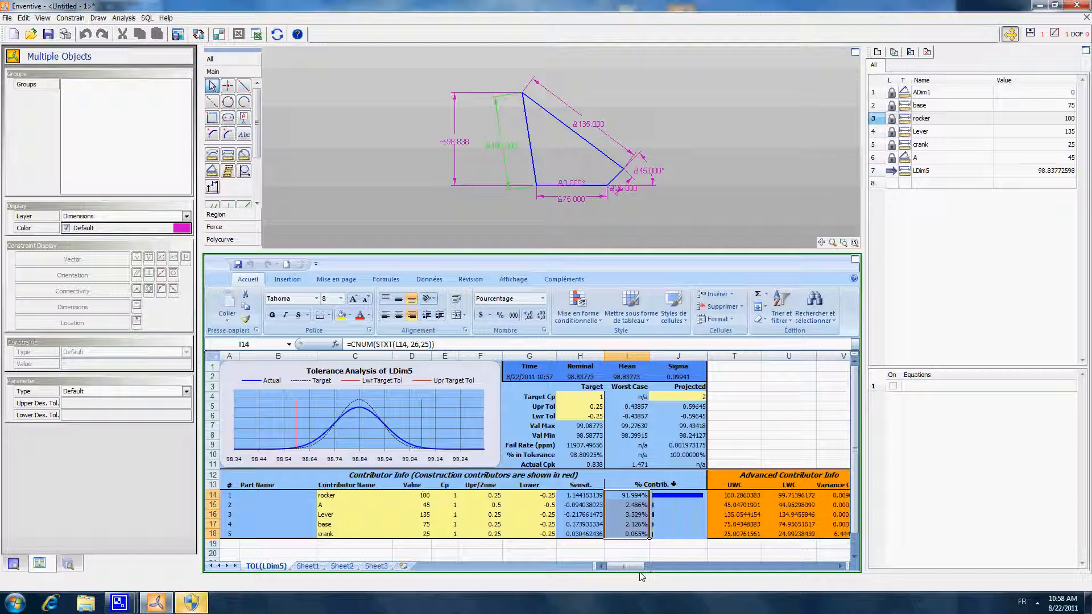
pyautogui.moveTo(577, 495); pyautogui.dragTo(586, 536)
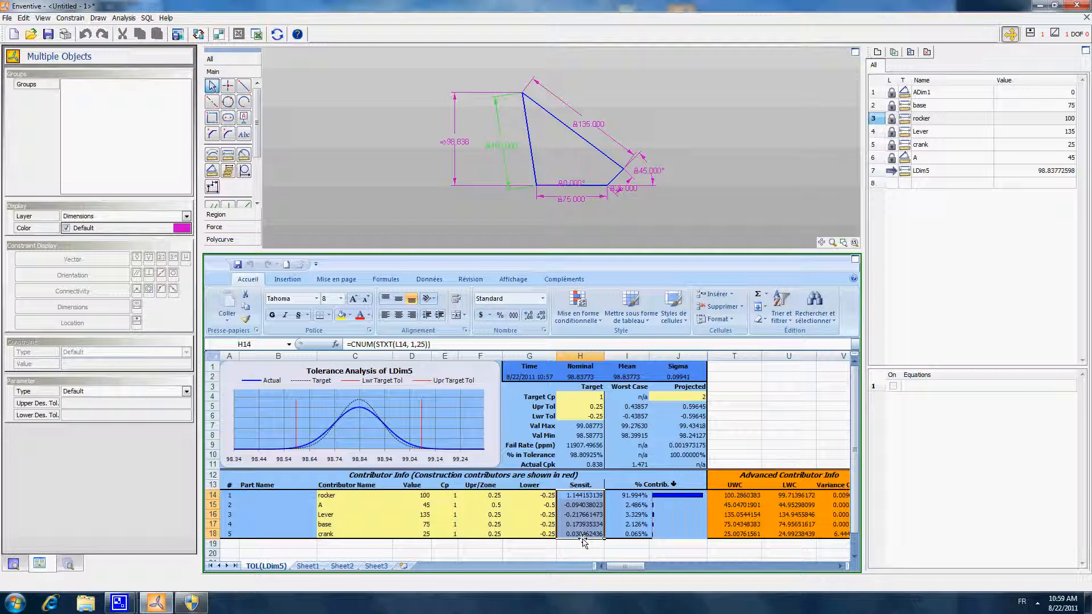
pyautogui.click(591, 495)
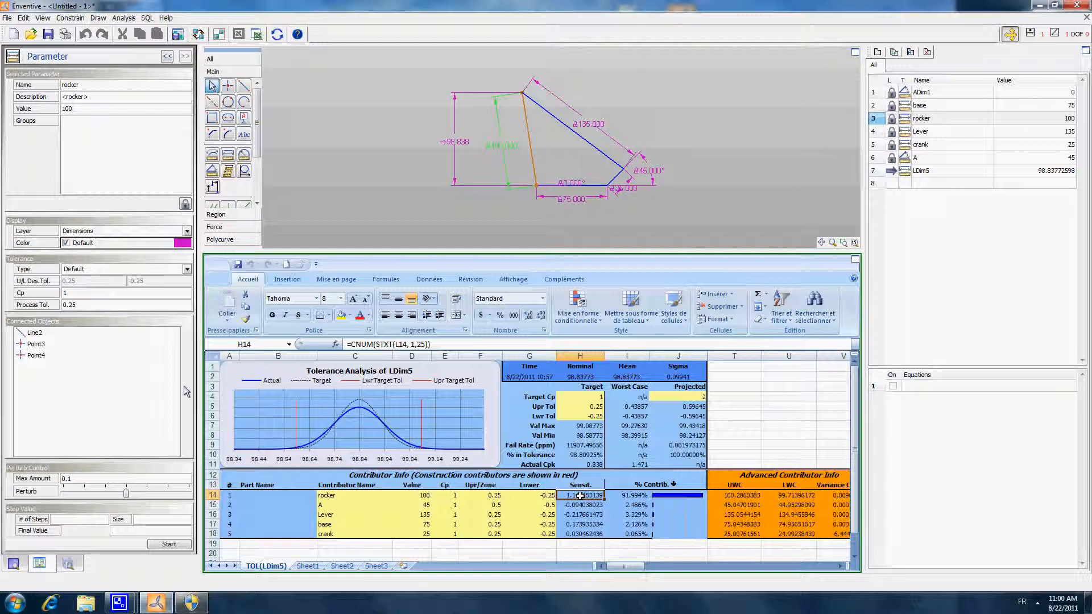
pyautogui.click(580, 505)
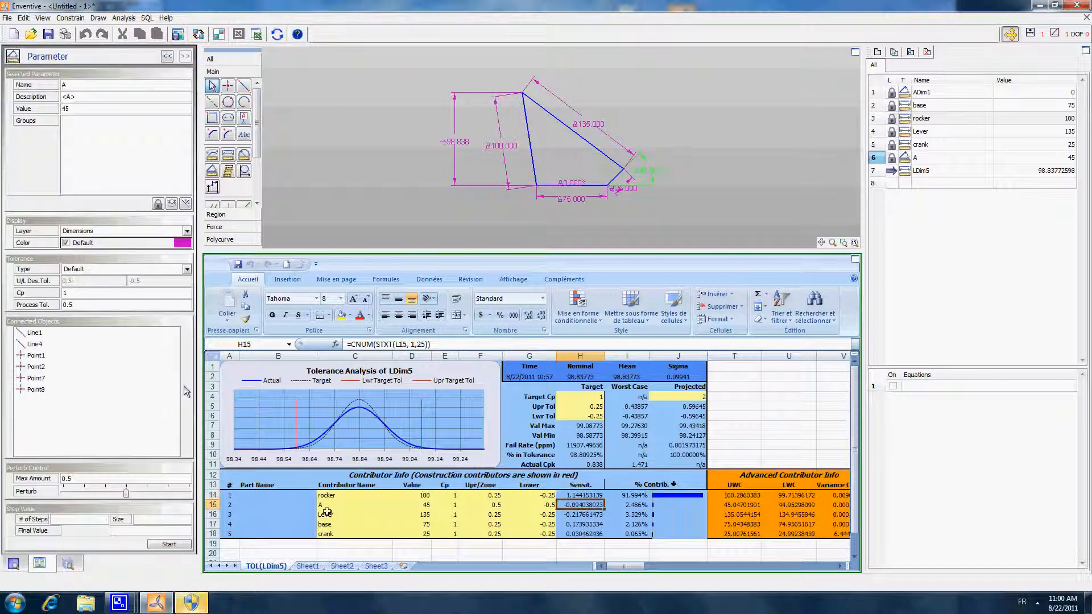
# - Set the Lever contributor's value to 125 in the analysis sheet
pyautogui.click(420, 515)
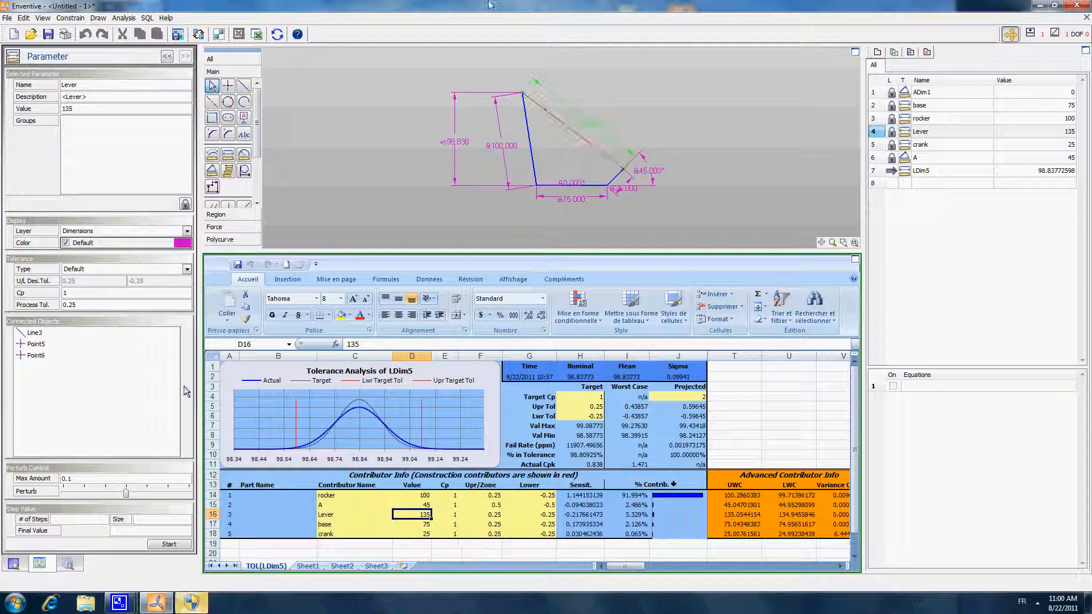
pyautogui.write('125')
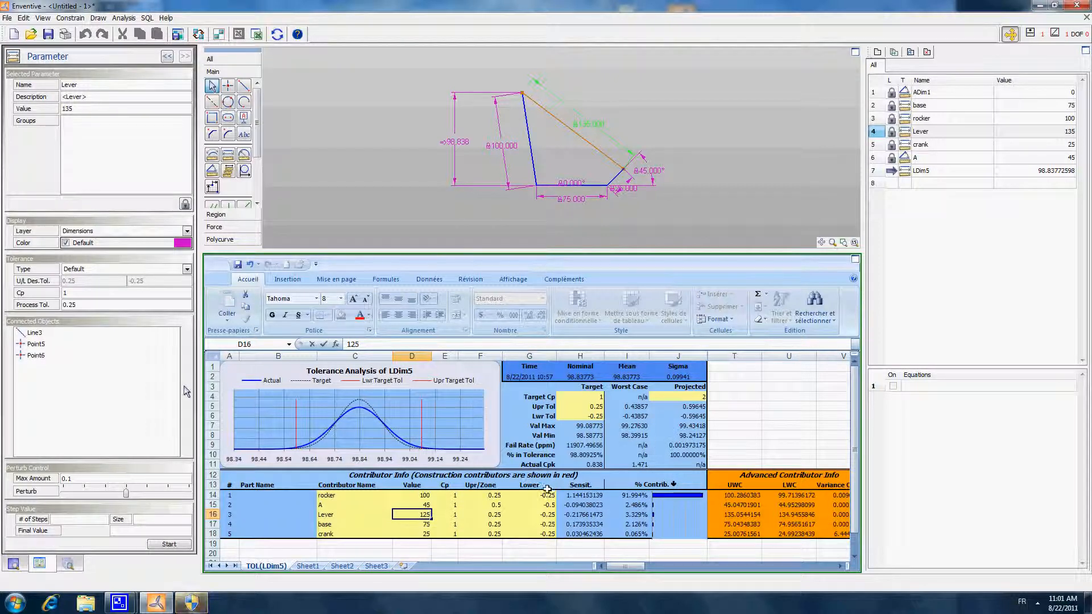
pyautogui.press('Return')
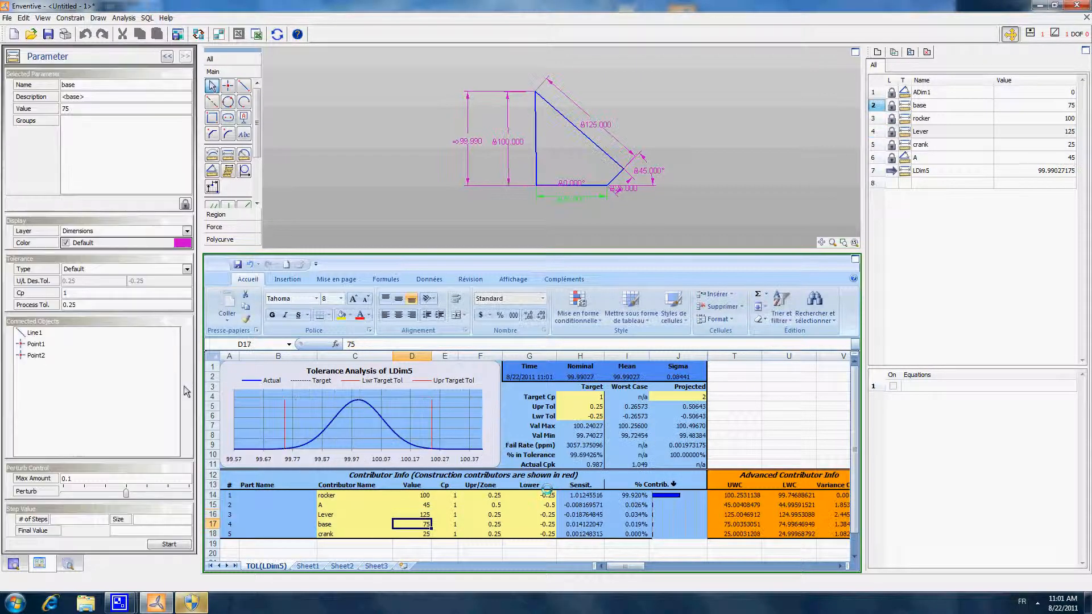
# - Examine the rocker's recalculated sensitivity and the projected upper and lower tolerances of the height
pyautogui.click(421, 514)
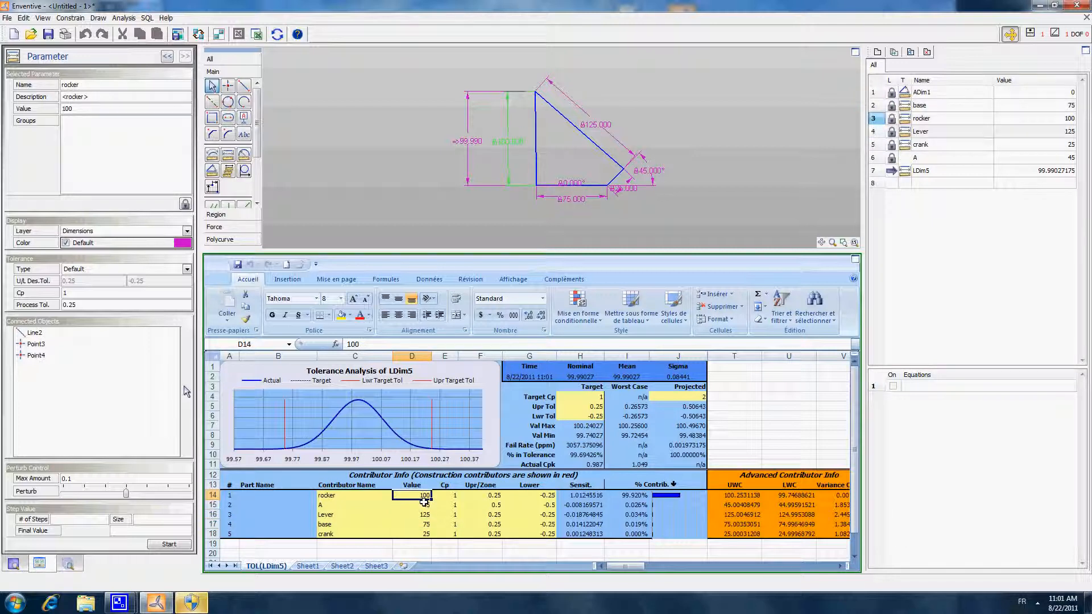
pyautogui.click(579, 496)
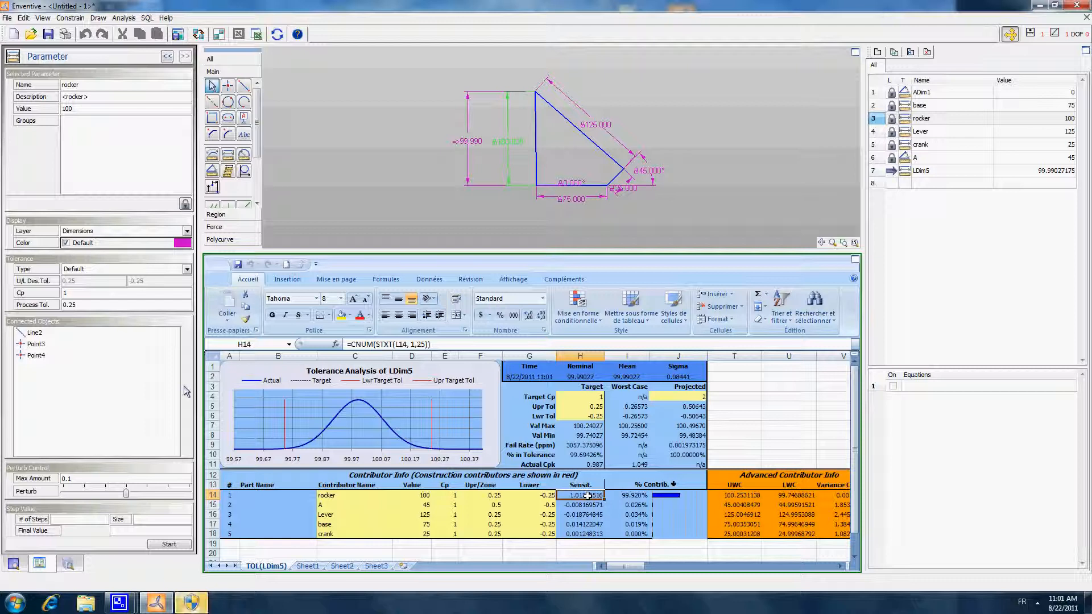
pyautogui.moveTo(692, 406); pyautogui.dragTo(694, 420)
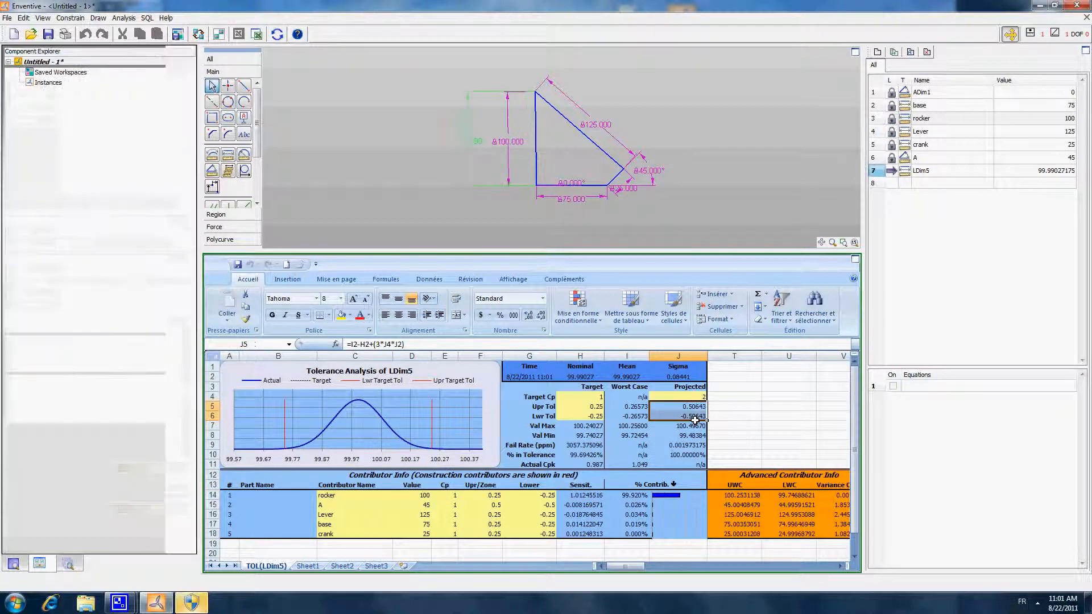
pyautogui.click(694, 407)
pyautogui.click(694, 417)
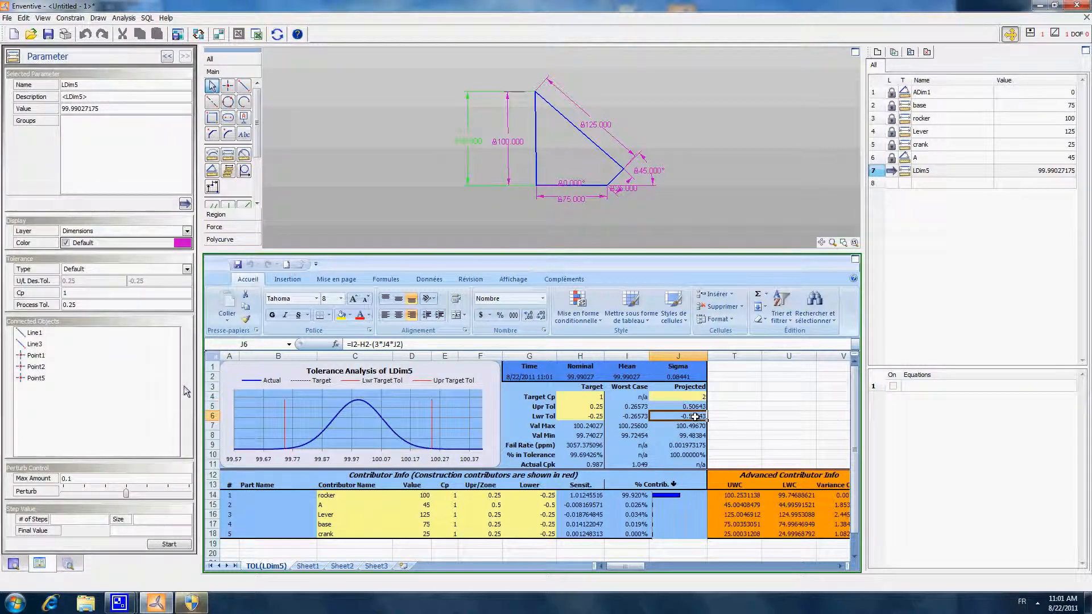
pyautogui.click(694, 406)
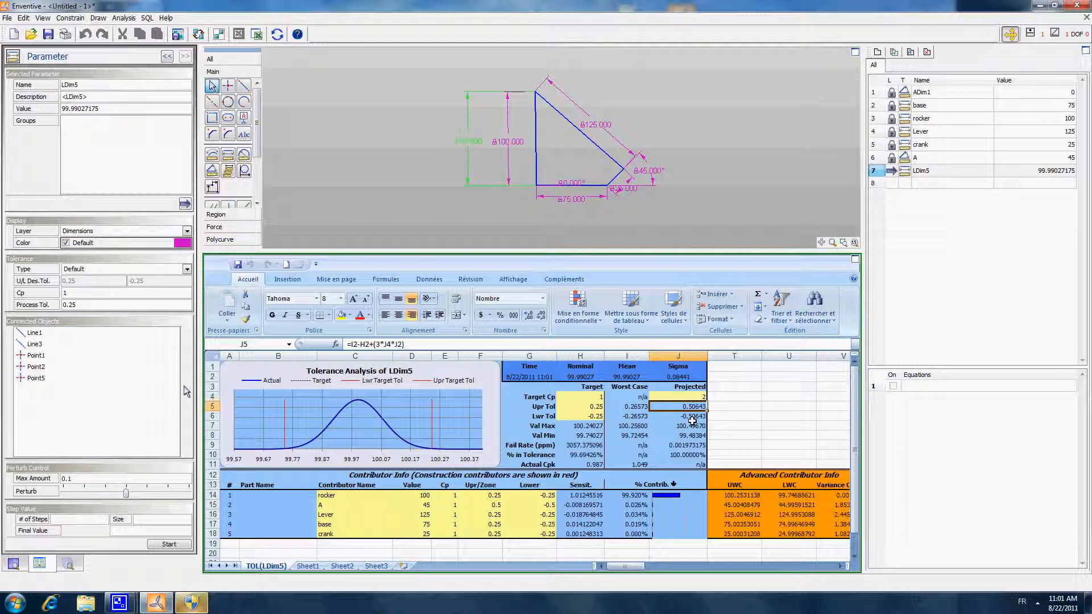
pyautogui.click(691, 416)
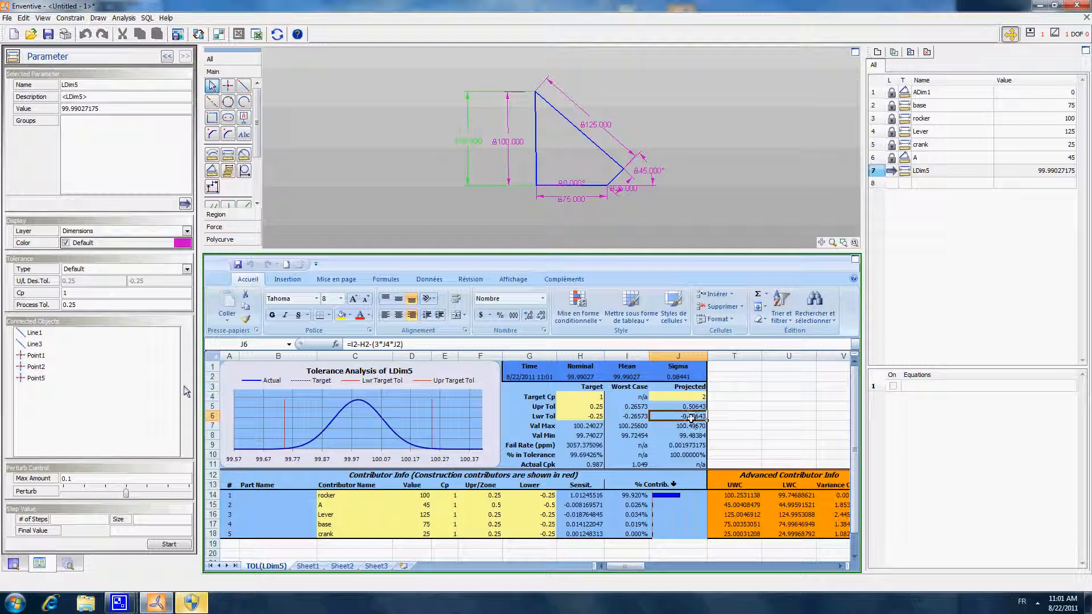
pyautogui.click(720, 415)
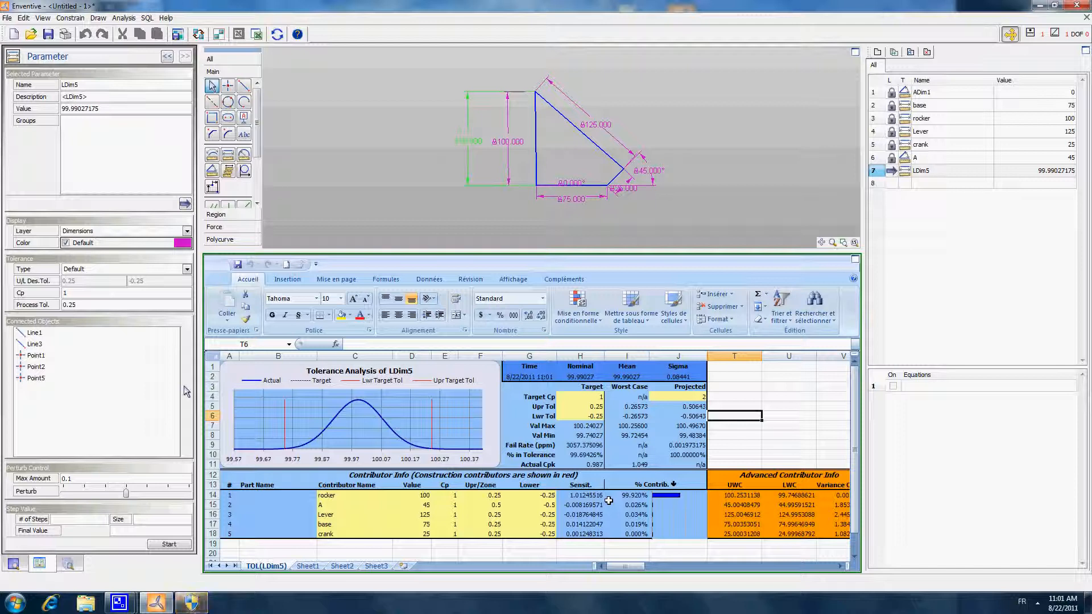
# - Set the rocker's upper tolerance to 0.1 and its lower tolerance to -0.1
pyautogui.click(497, 495)
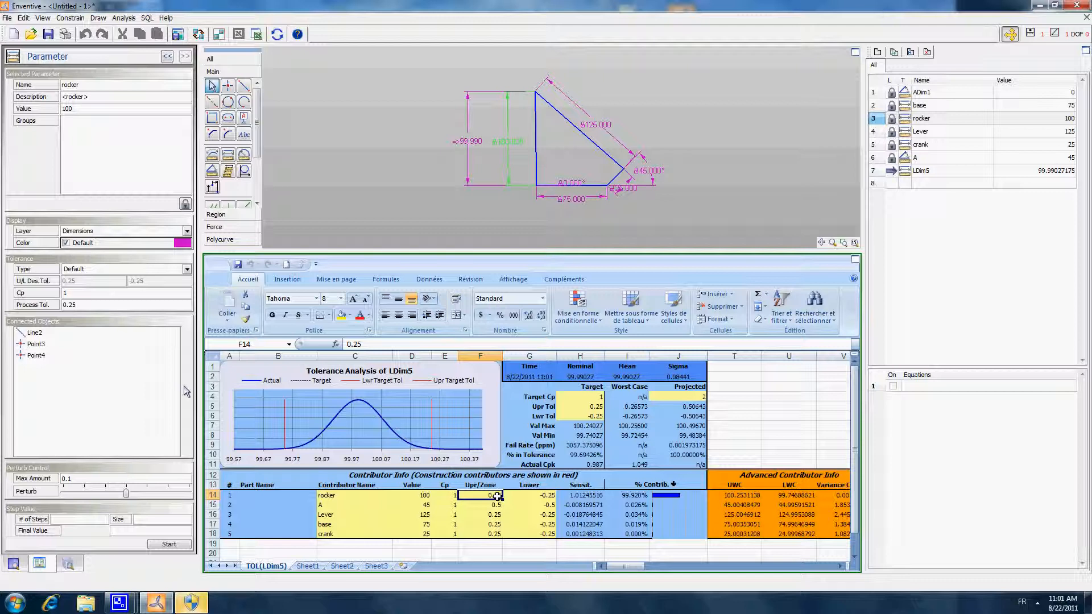
pyautogui.write('0.')
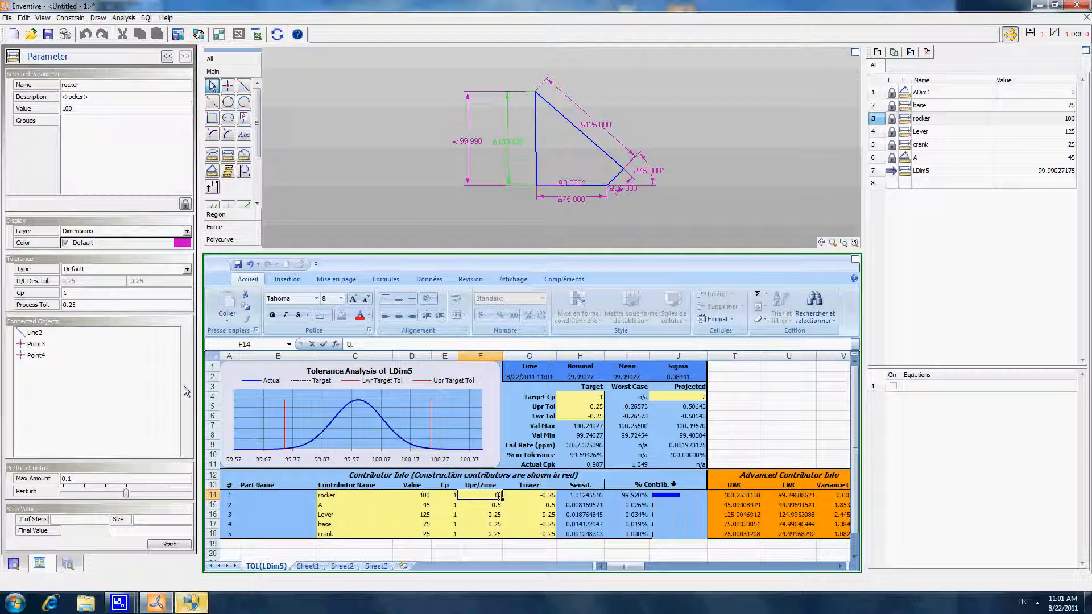
pyautogui.write('1')
pyautogui.press('Return')
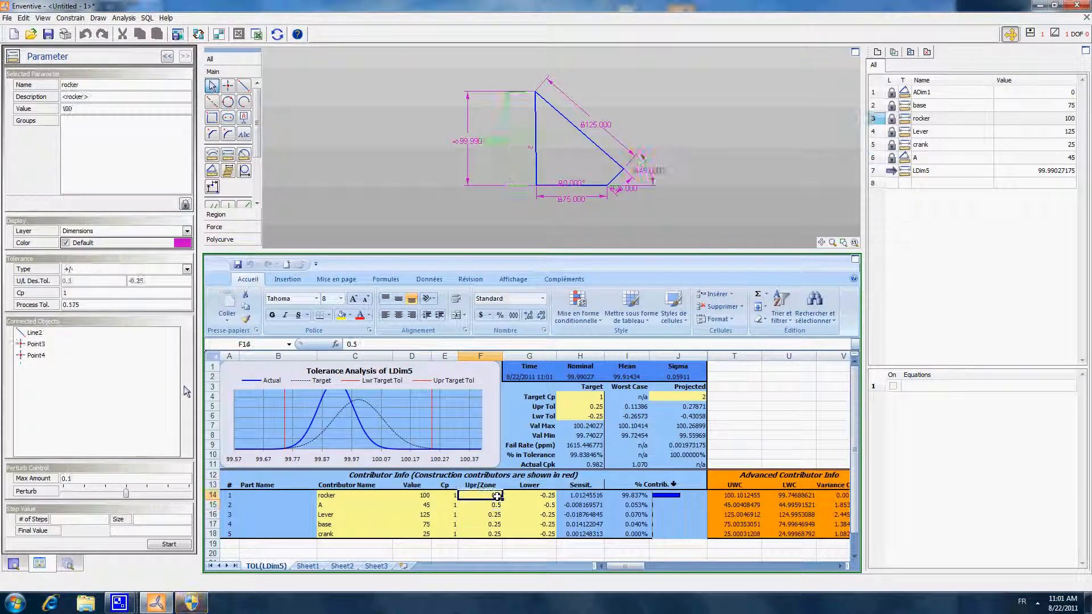
pyautogui.press('Tab')
pyautogui.write('-0.1')
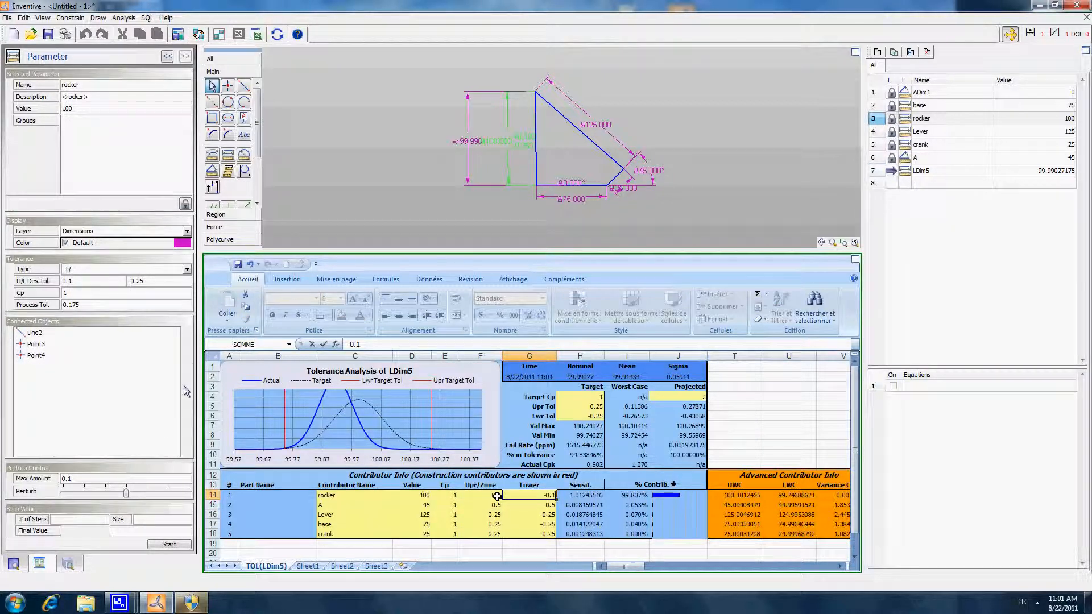
pyautogui.press('Return')
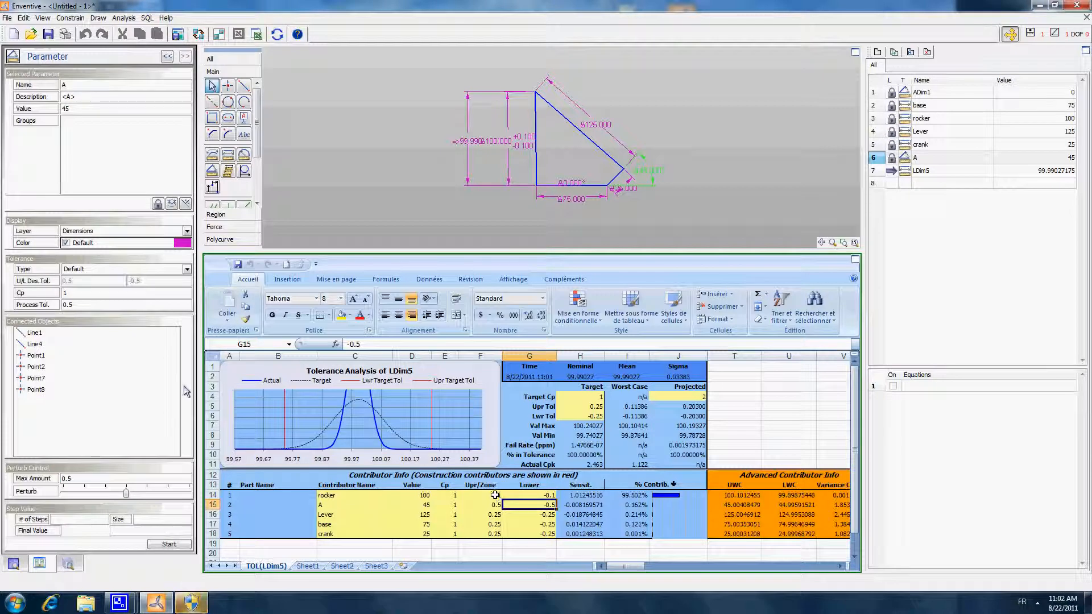
# - Check the rocker's tolerance entries and move the overall height dimension outward in the sketch, clear of the rocker dimension
pyautogui.click(495, 496)
pyautogui.click(522, 504)
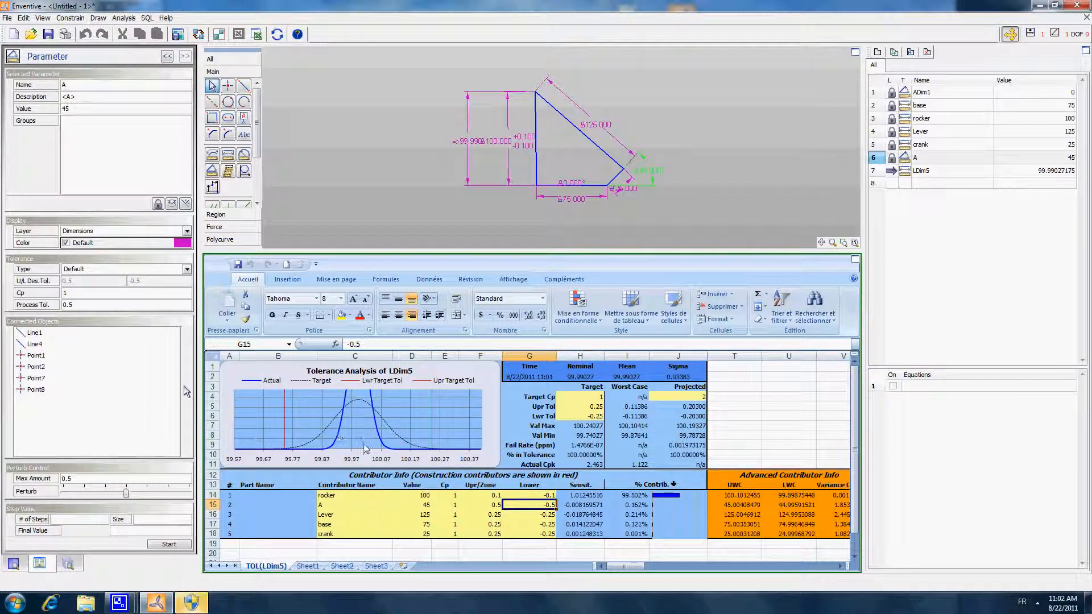
pyautogui.click(494, 495)
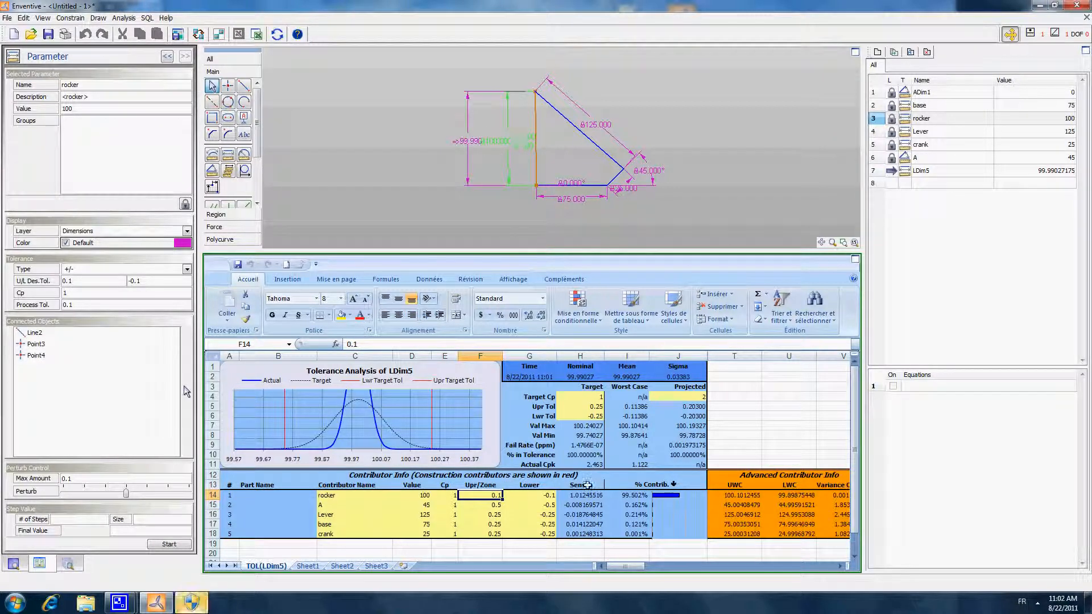
pyautogui.click(546, 494)
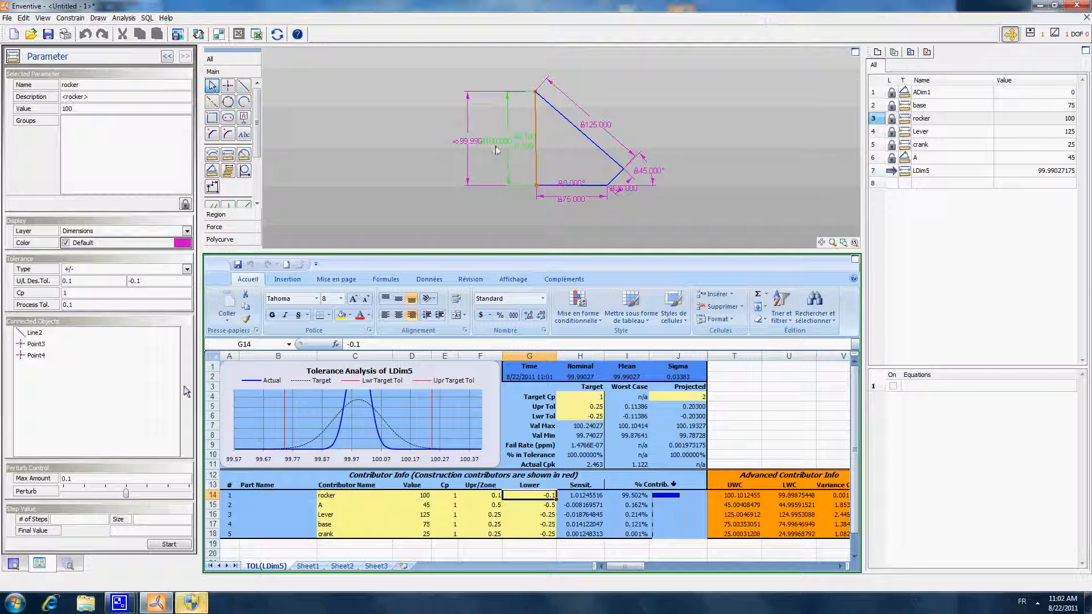
pyautogui.moveTo(465, 141); pyautogui.dragTo(438, 141)
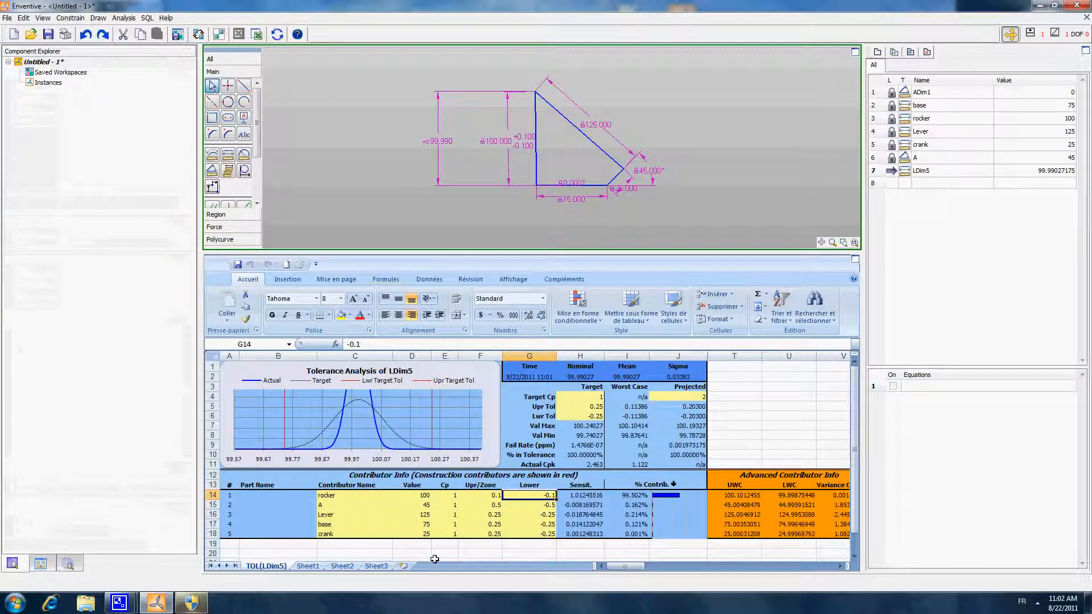
# - Set the rocker's Cp to 2 in the contributor table
pyautogui.click(451, 496)
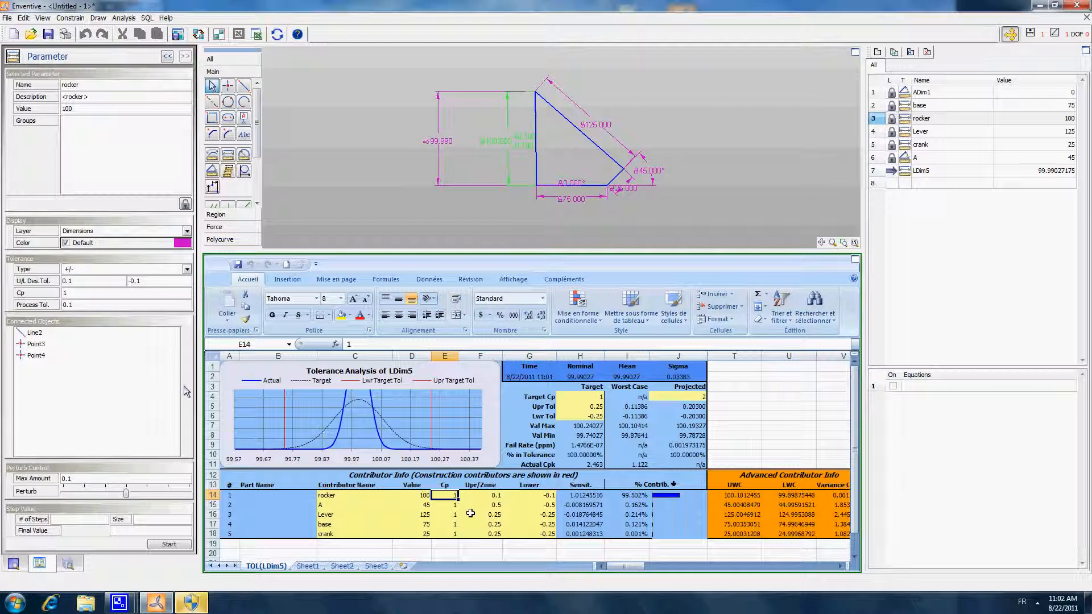
pyautogui.write('2')
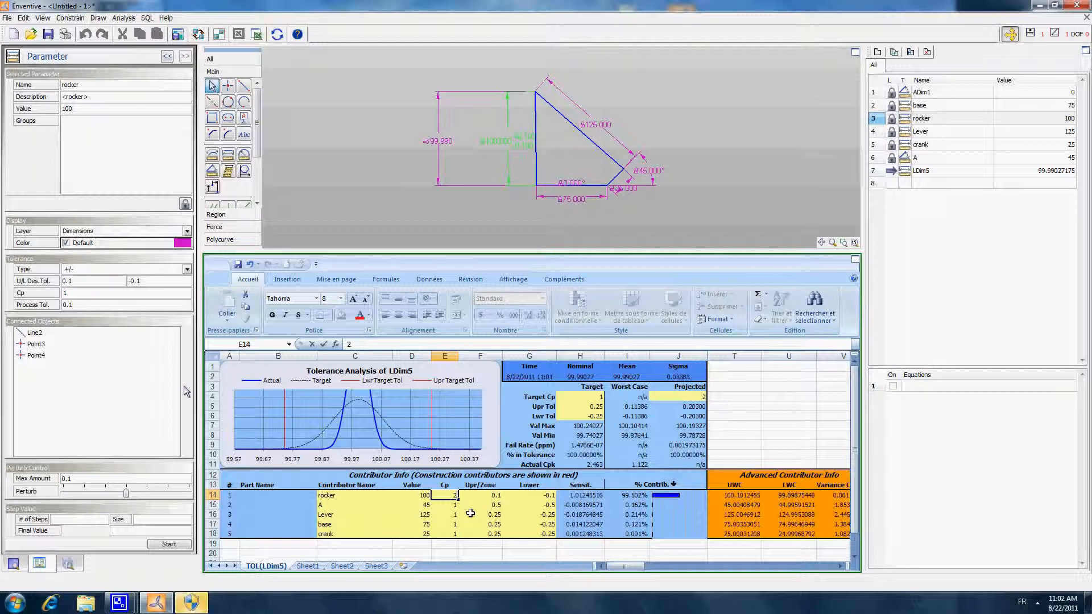
pyautogui.press('Return')
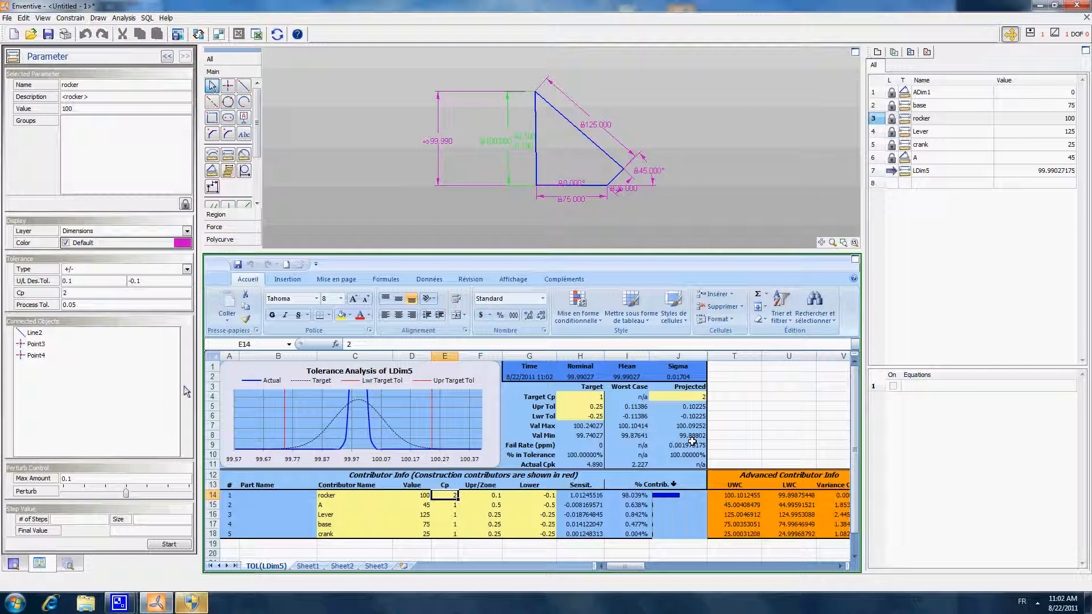
# - Move the rocker, lever, base and crank dimensions outward from the linkage so their labels no longer overlap
pyautogui.click(719, 142)
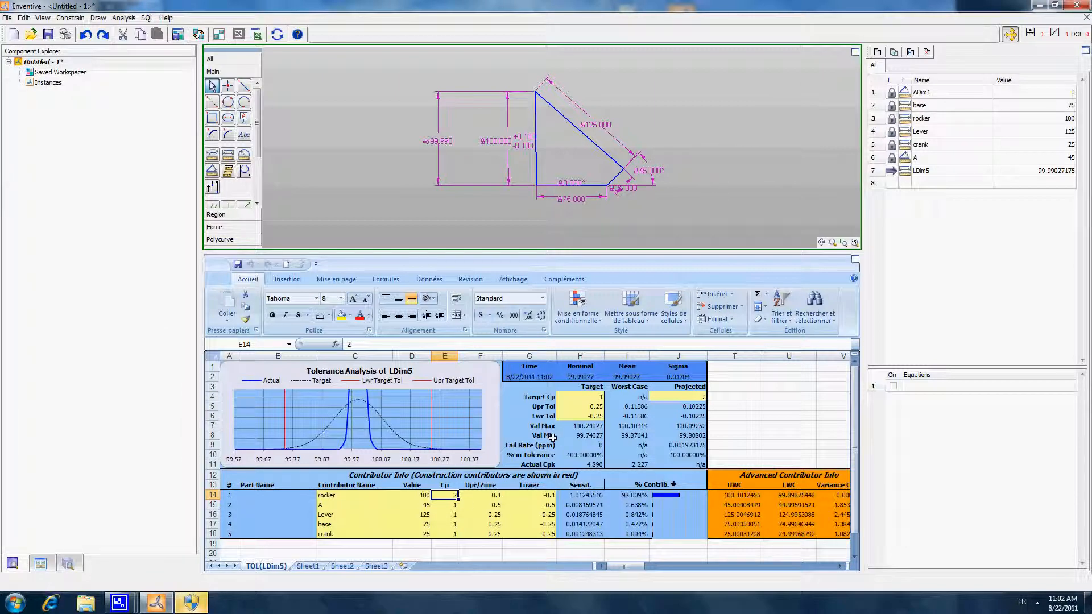
pyautogui.click(496, 144)
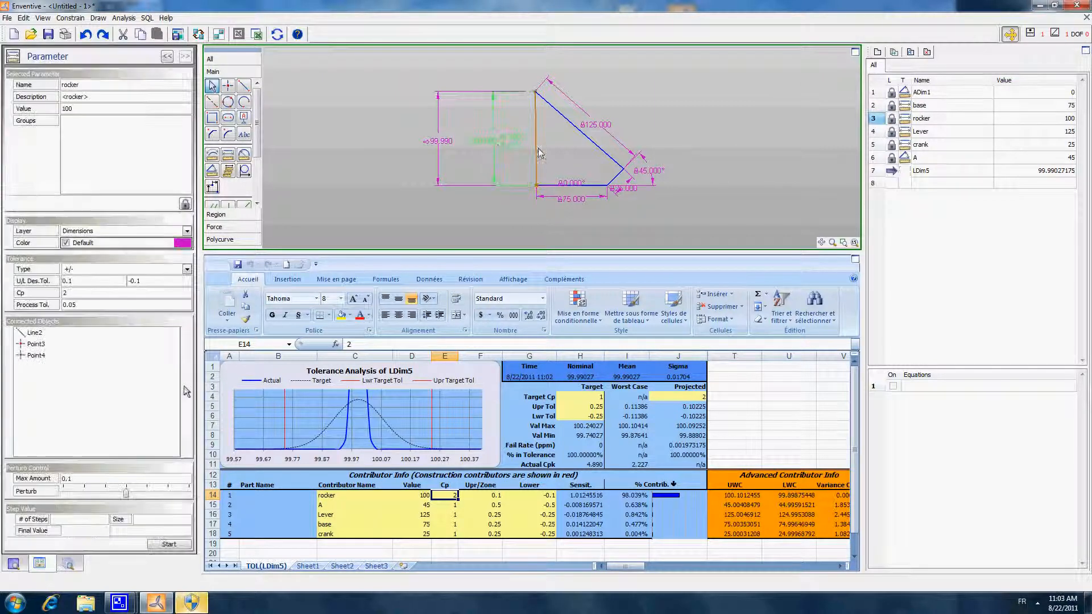
pyautogui.click(569, 157)
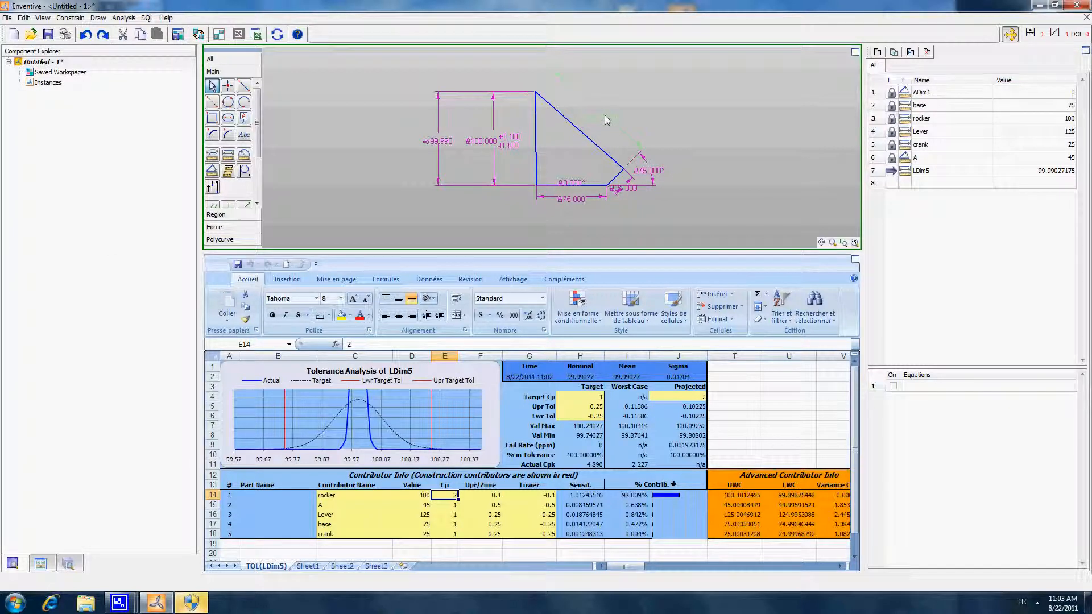
pyautogui.click(595, 200)
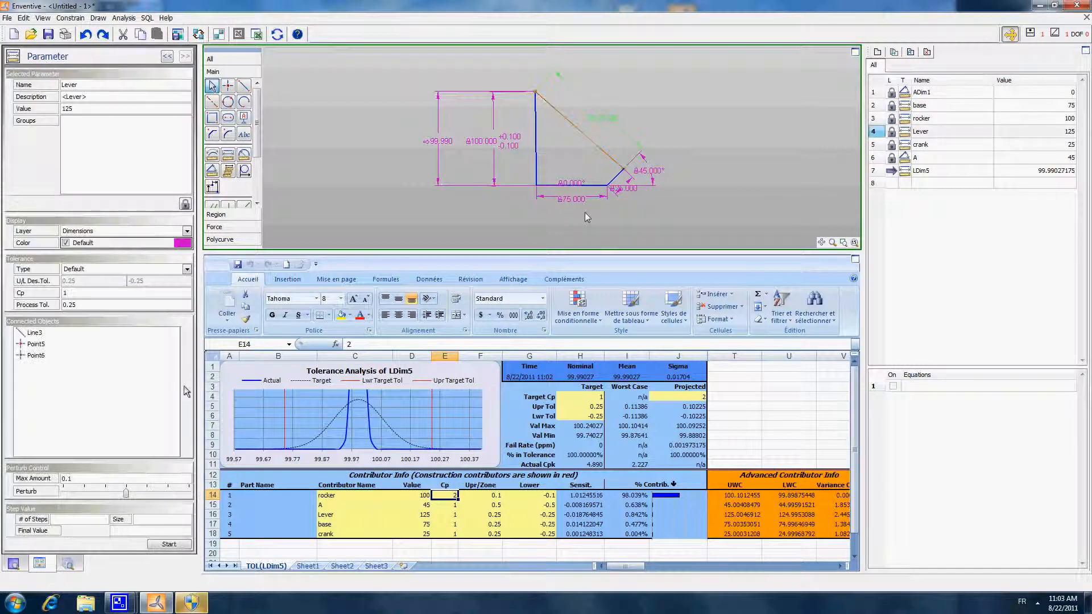
pyautogui.click(640, 197)
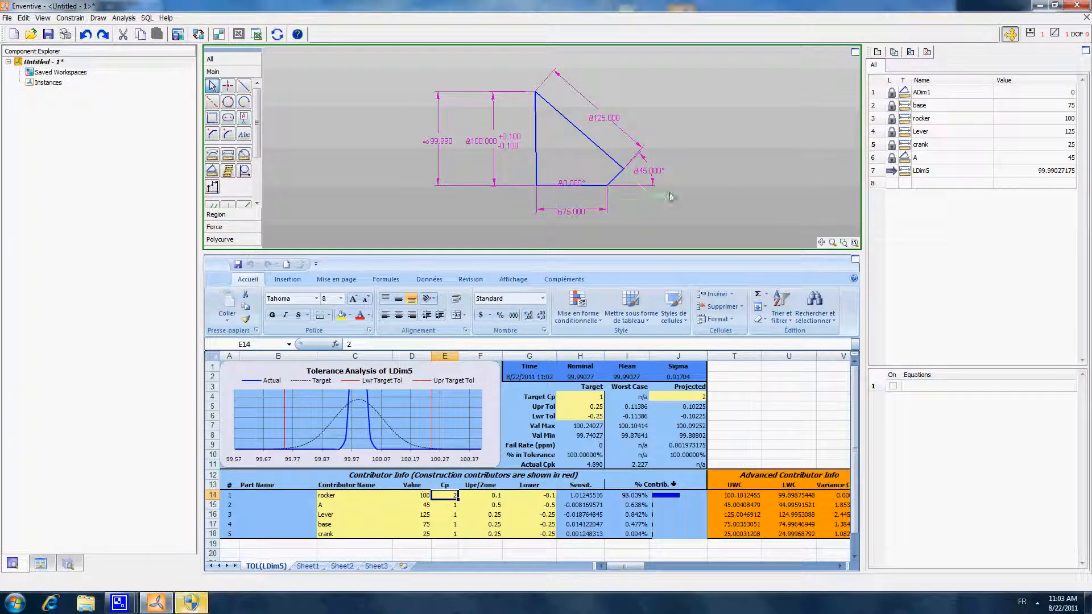
pyautogui.moveTo(668, 193); pyautogui.dragTo(684, 187)
pyautogui.click(719, 216)
# - Reposition the crank angle dimension outward from the linkage and enlarge the sketch area above the analysis sheet
pyautogui.click(656, 173)
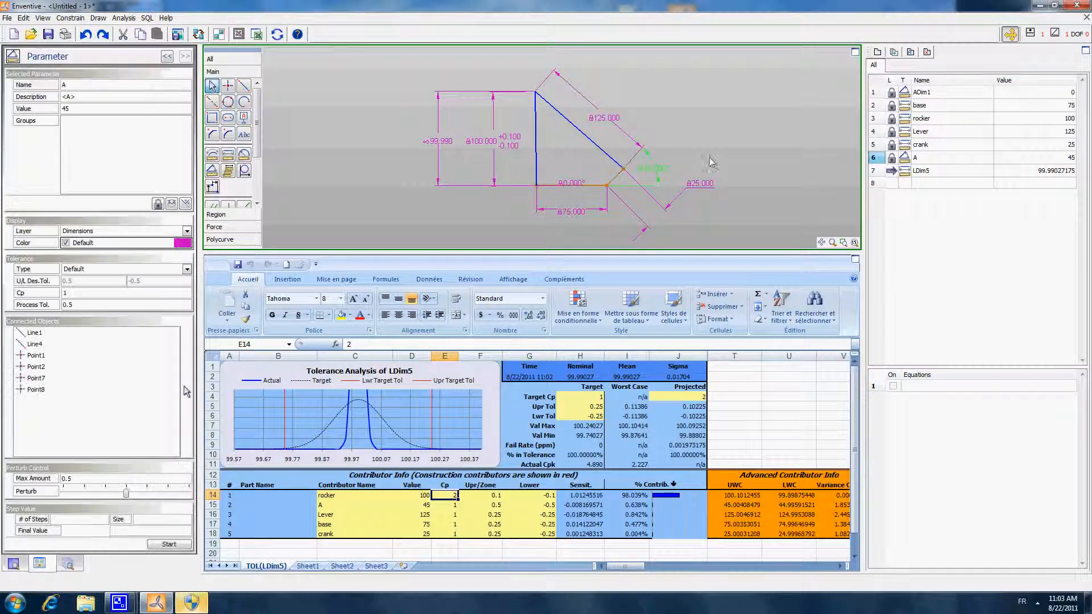
pyautogui.click(718, 149)
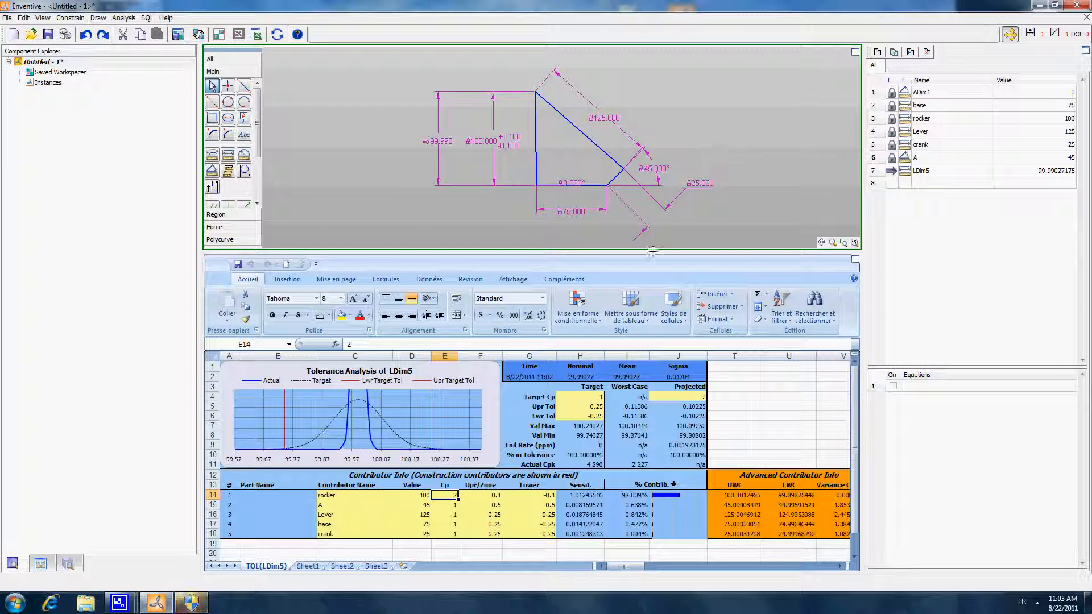
pyautogui.moveTo(652, 254); pyautogui.dragTo(658, 362)
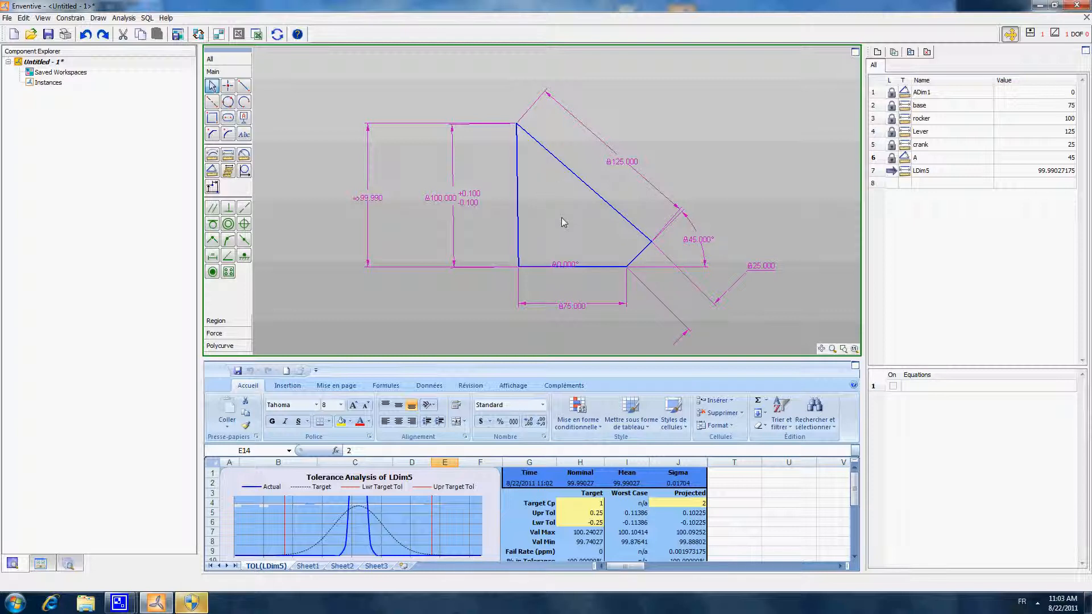
# - Attach datum A to the base line and datum B to the crank line
pyautogui.click(244, 117)
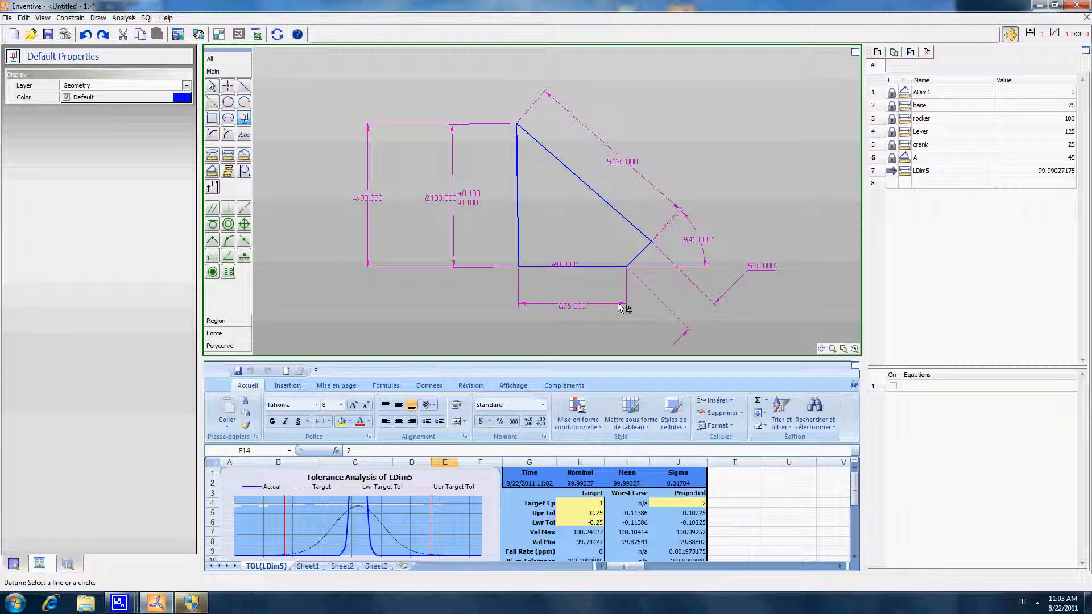
pyautogui.click(592, 268)
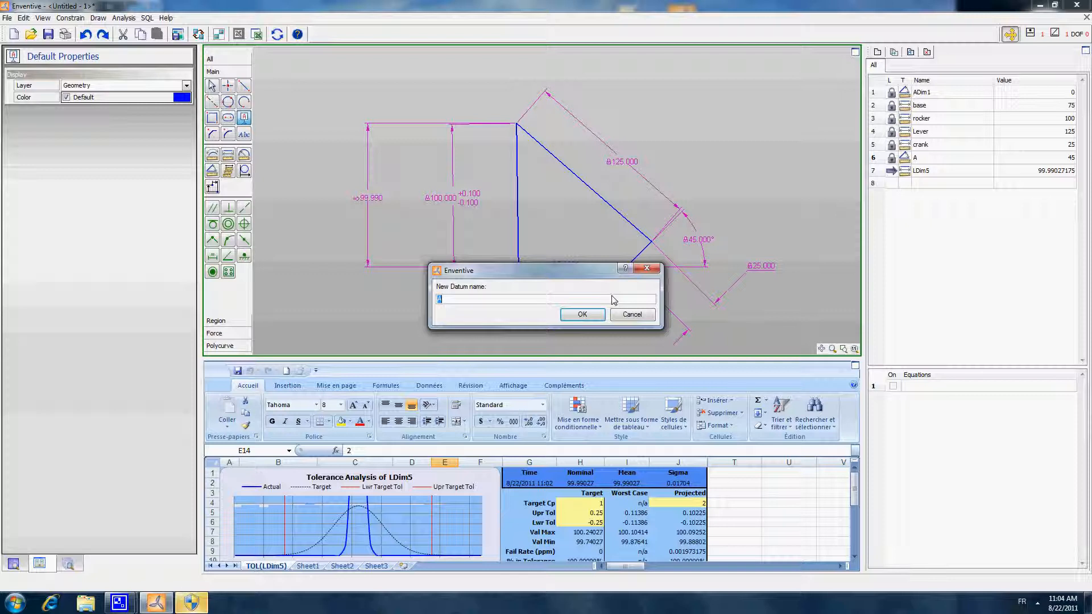
pyautogui.press('Return')
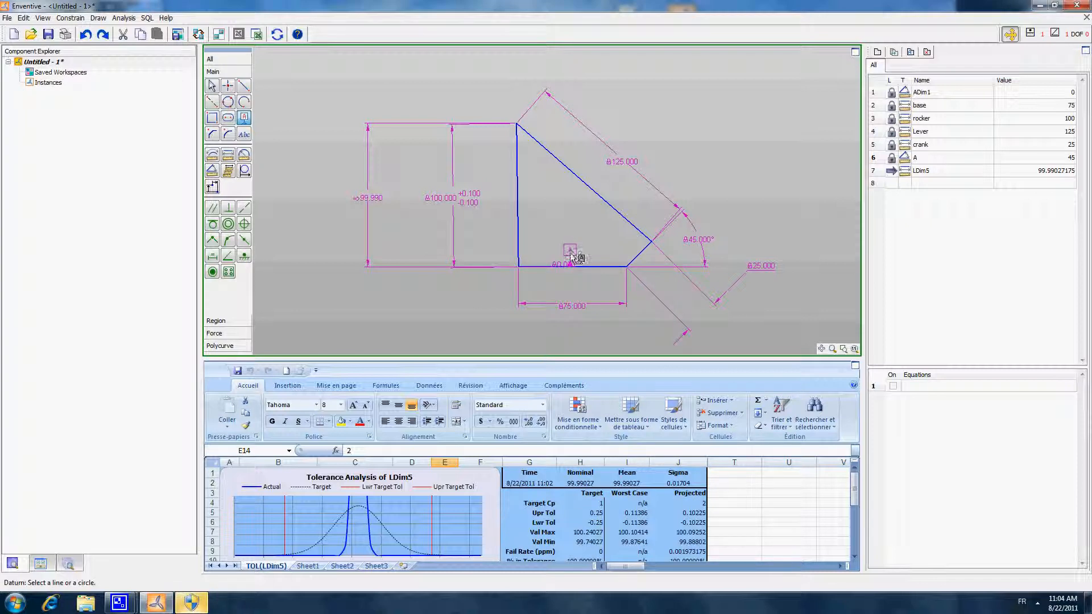
pyautogui.click(646, 254)
pyautogui.press('Return')
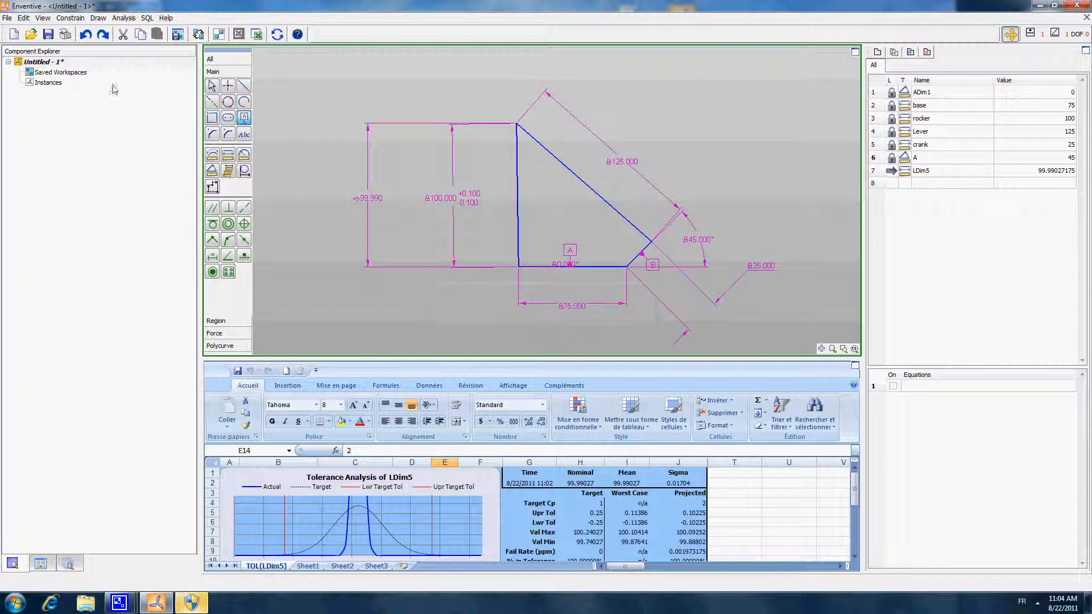
# - Move the datum A and datum B labels to clear positions inside the linkage above the base
pyautogui.click(213, 85)
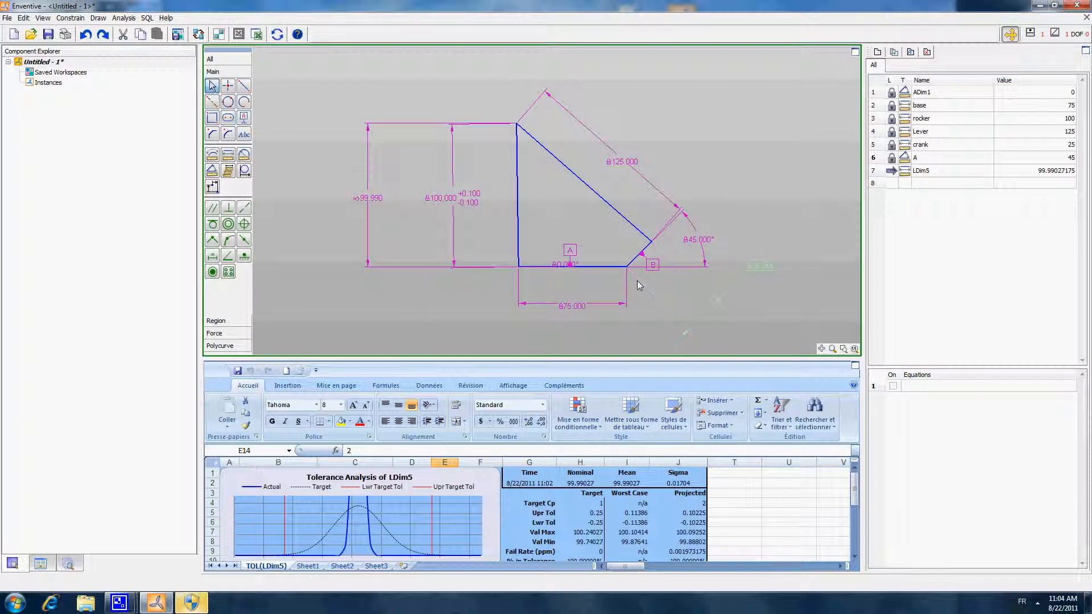
pyautogui.click(567, 248)
pyautogui.moveTo(648, 259); pyautogui.dragTo(614, 235)
pyautogui.click(602, 255)
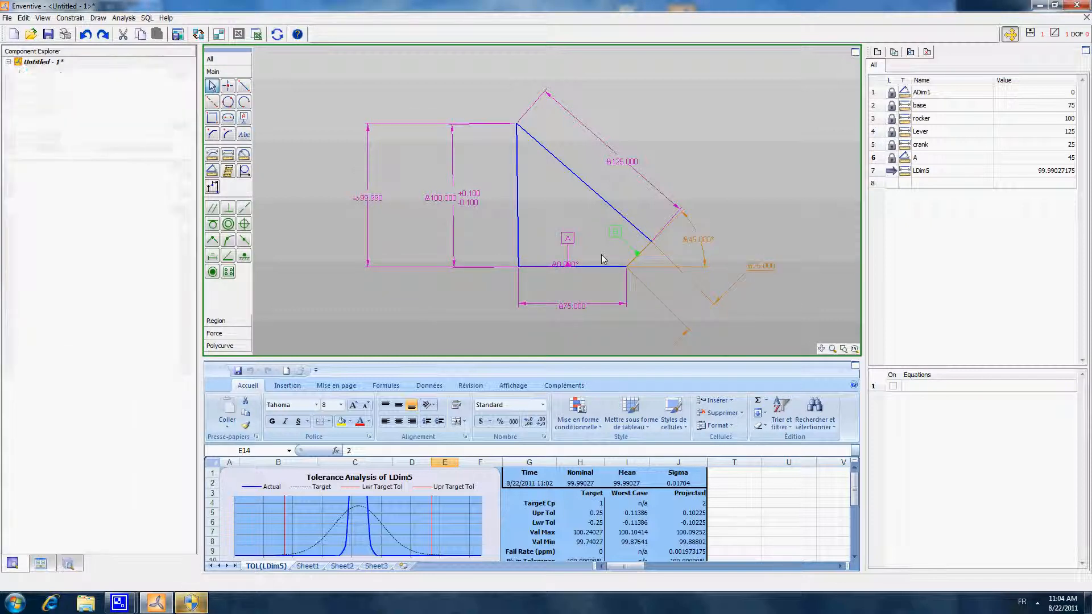
# - Sketch a circle with a radius of about 5.55 inside the linkage and shift it toward the middle
pyautogui.click(228, 102)
pyautogui.click(545, 184)
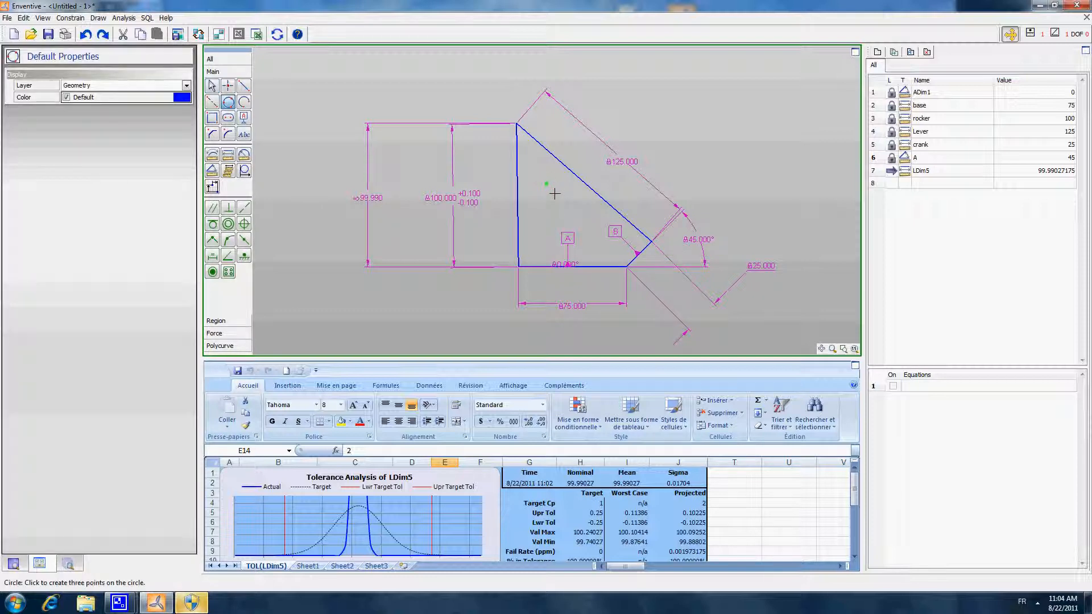
pyautogui.click(545, 200)
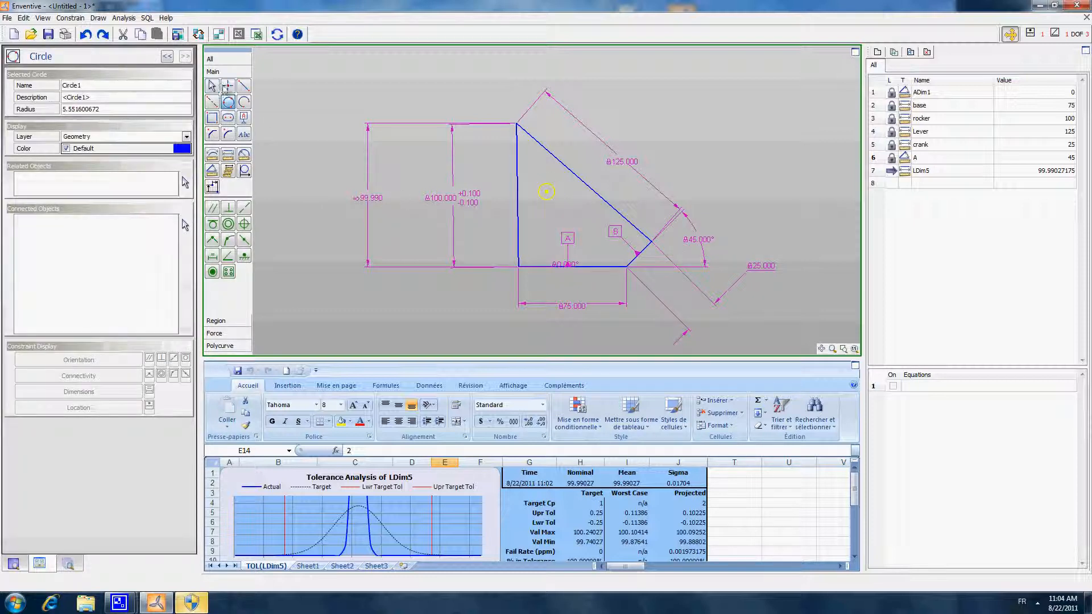
pyautogui.press('Escape')
pyautogui.moveTo(555, 196); pyautogui.dragTo(574, 211)
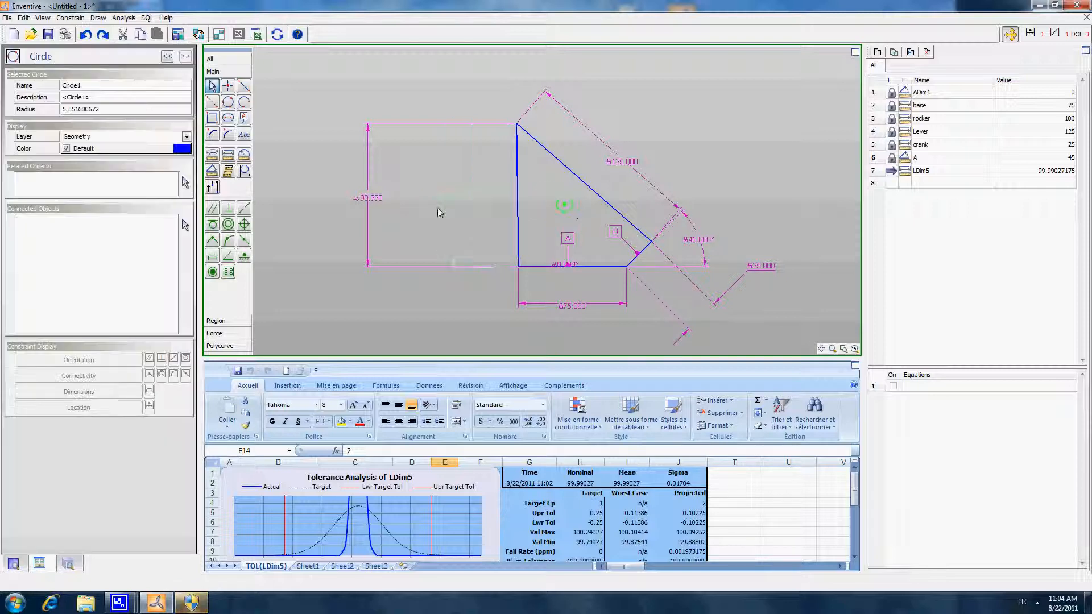
pyautogui.click(400, 168)
# - Add a position constraint to the circle relative to datums A and B
pyautogui.click(244, 225)
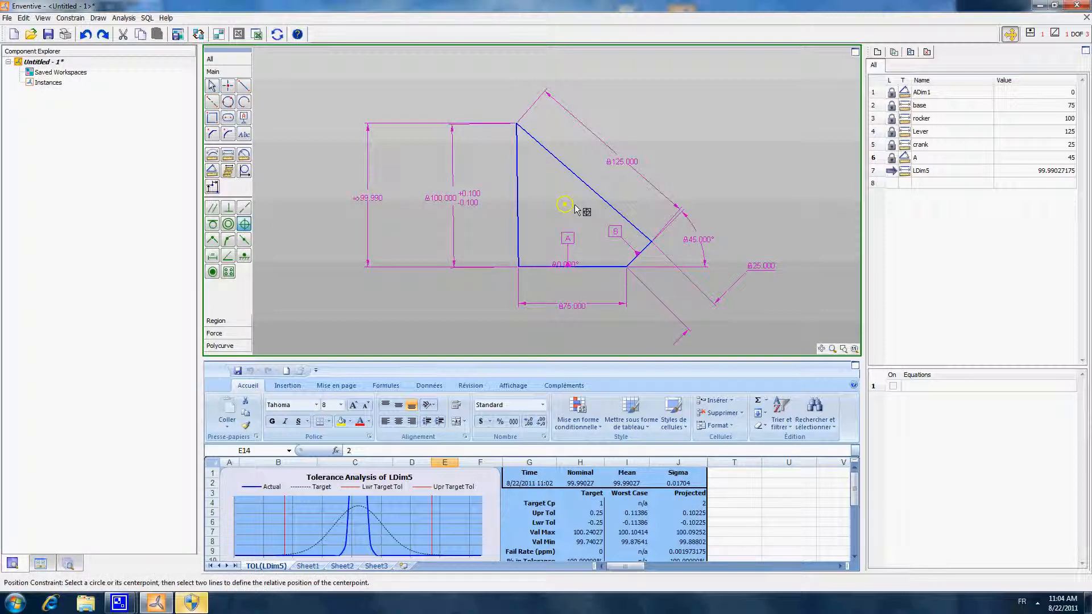
pyautogui.click(568, 239)
pyautogui.click(618, 234)
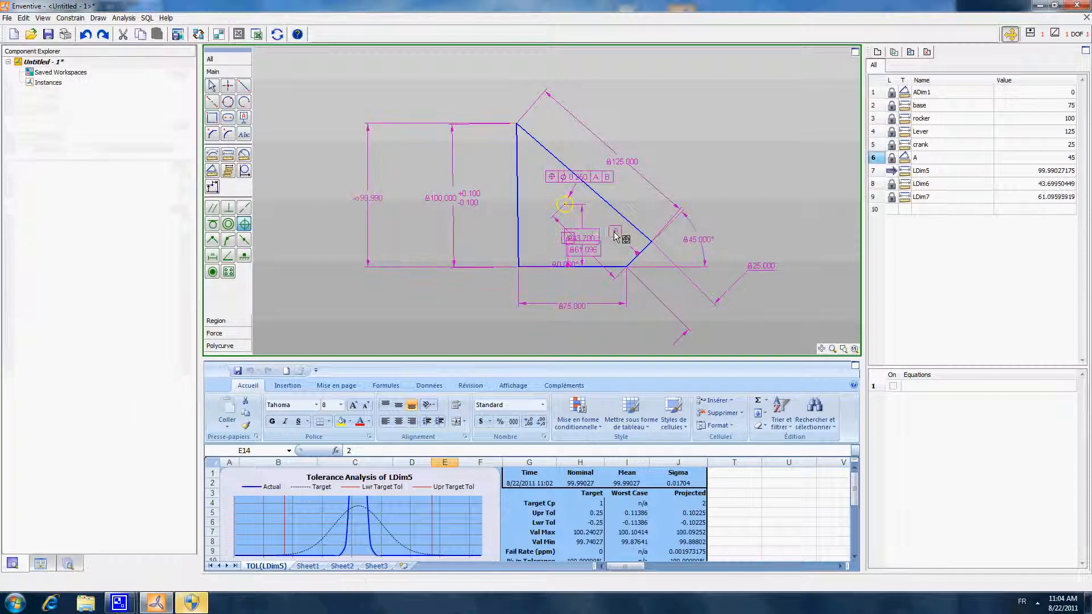
# - Move the circle's two basic location dimensions outside the linkage and its position tolerance frame below the circle
pyautogui.moveTo(595, 250); pyautogui.dragTo(698, 172)
pyautogui.moveTo(592, 232); pyautogui.dragTo(498, 236)
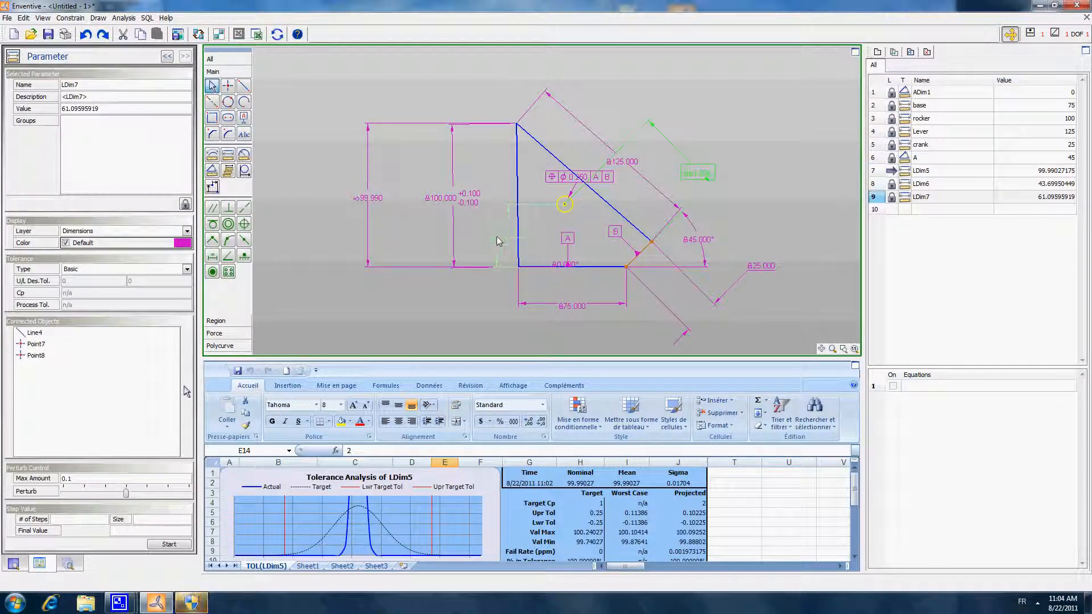
pyautogui.click(541, 231)
pyautogui.moveTo(571, 184); pyautogui.dragTo(565, 223)
pyautogui.click(597, 245)
pyautogui.click(737, 97)
pyautogui.click(600, 211)
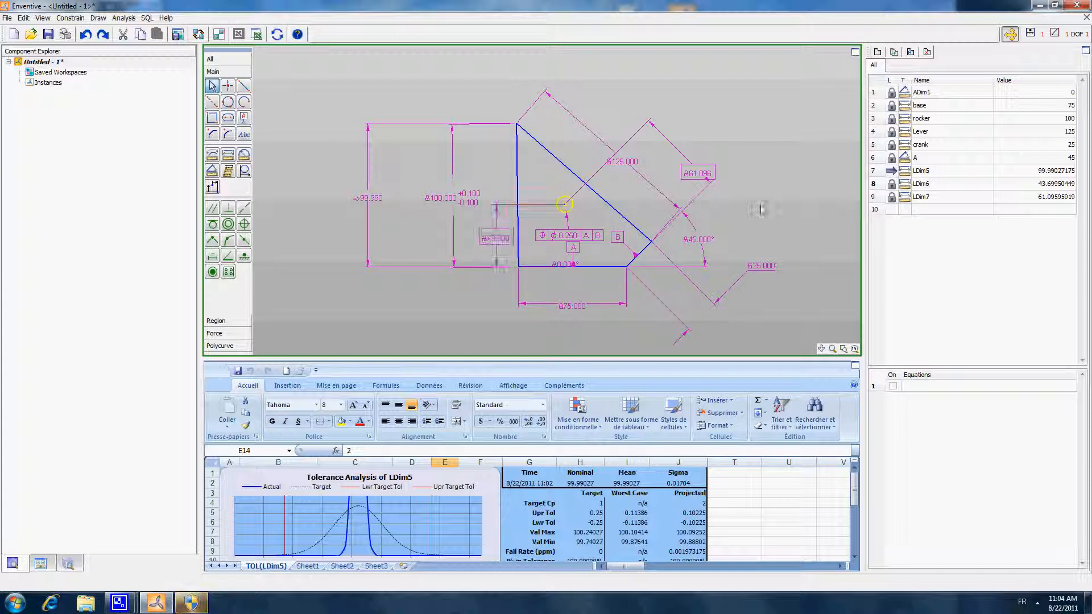
pyautogui.moveTo(703, 176); pyautogui.dragTo(688, 151)
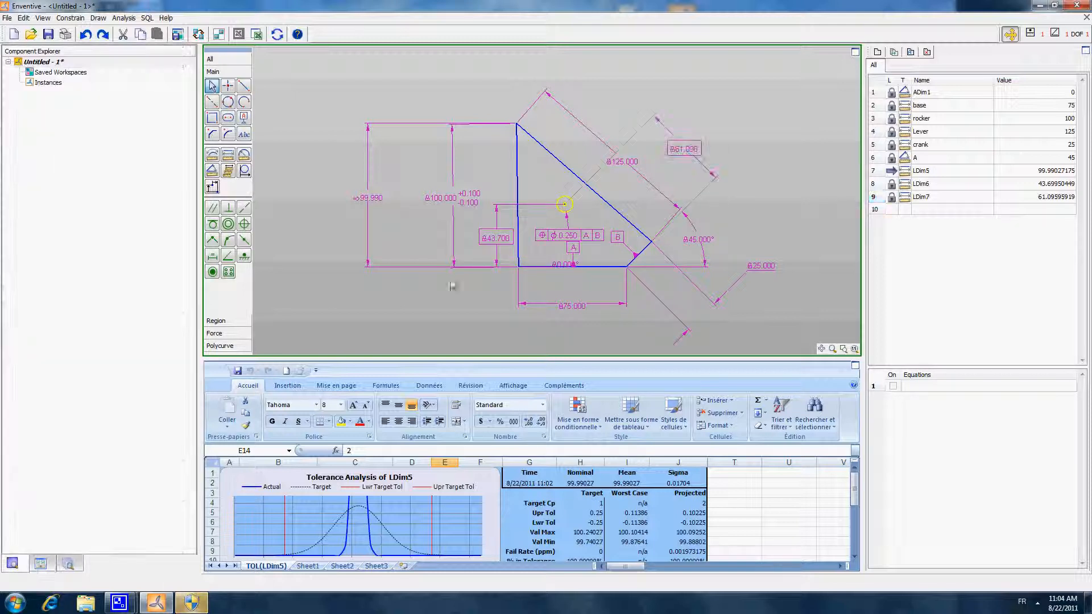
pyautogui.moveTo(495, 239); pyautogui.dragTo(494, 239)
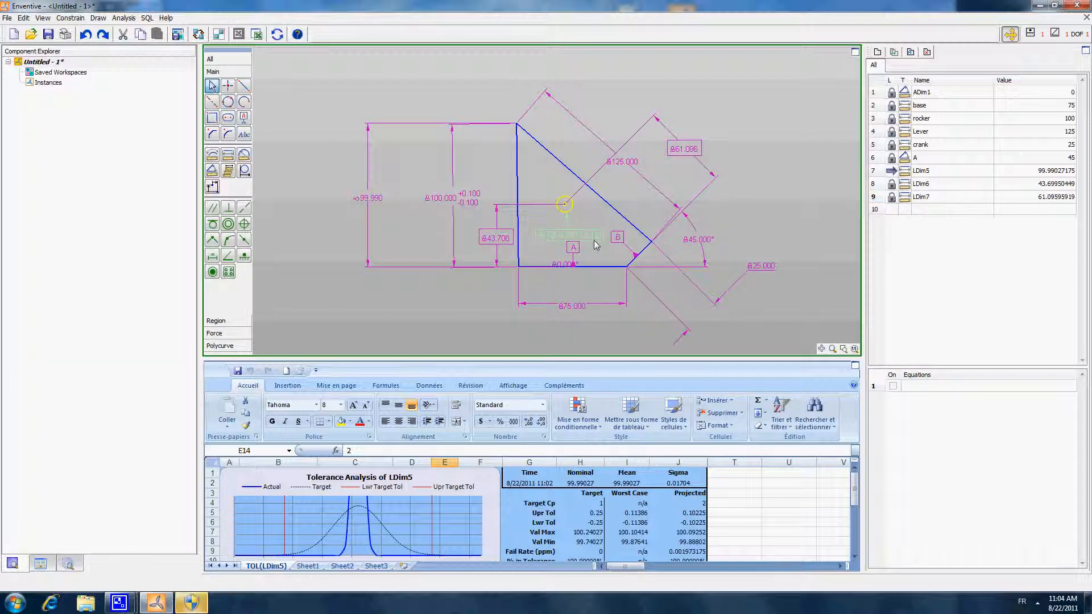
# - Add a diameter dimension to the circle and set its value to 10
pyautogui.click(243, 154)
pyautogui.click(564, 202)
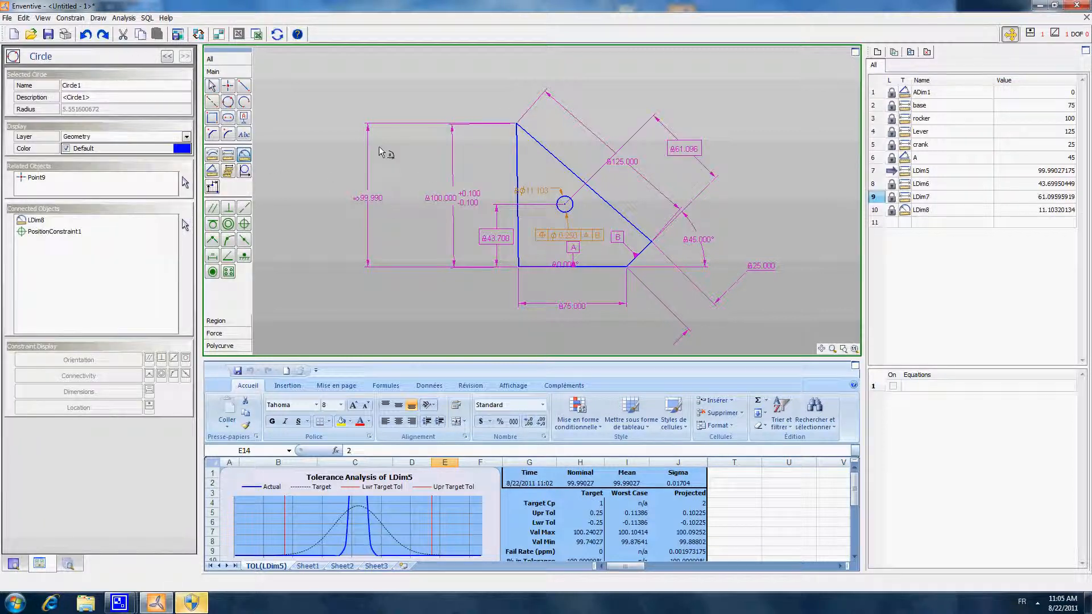
pyautogui.click(211, 86)
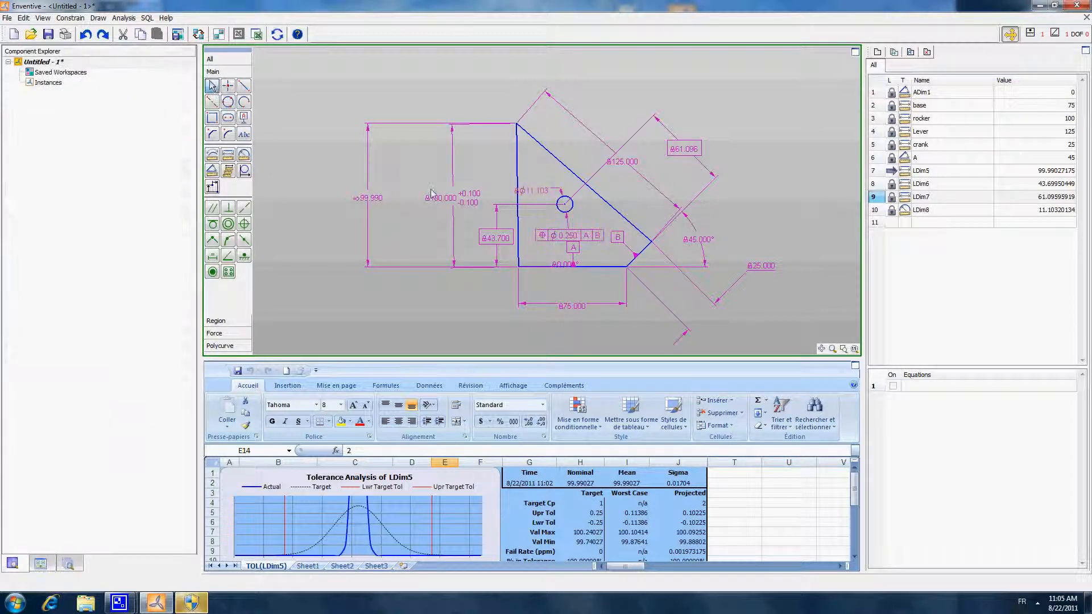
pyautogui.click(538, 192)
pyautogui.click(116, 109)
pyautogui.doubleClick(115, 109)
pyautogui.write('100')
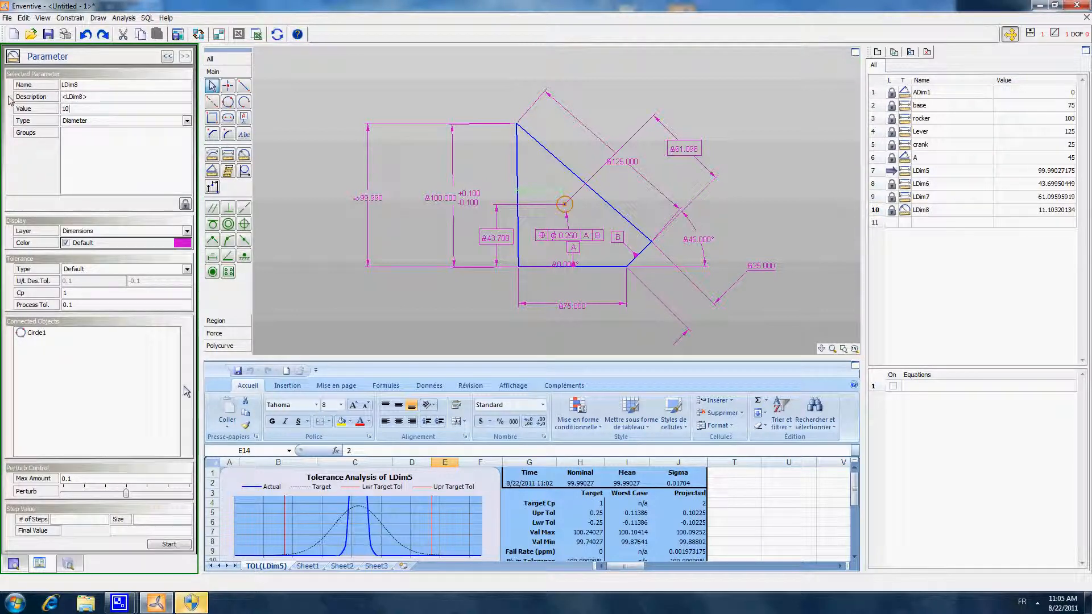
pyautogui.press('Tab')
pyautogui.hotkey('shift', 'Tab')
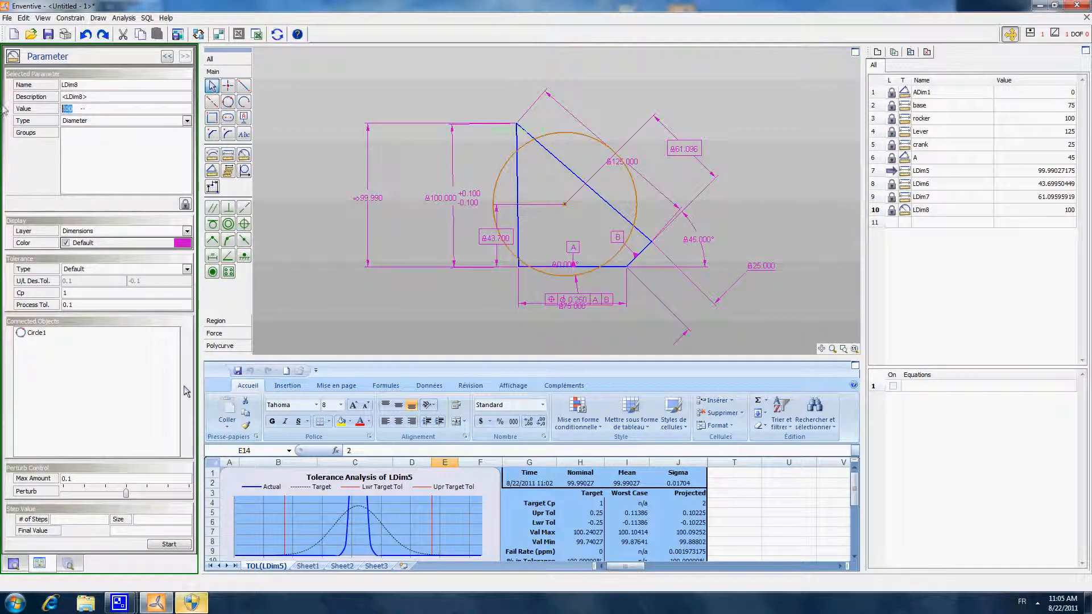
pyautogui.write('10')
pyautogui.press('Tab')
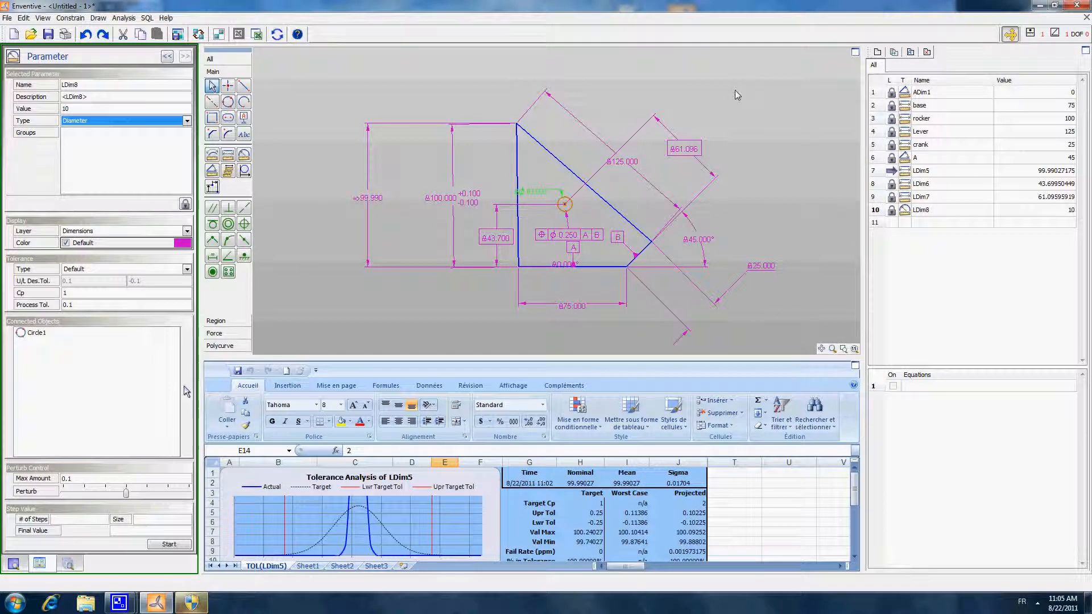
pyautogui.click(718, 86)
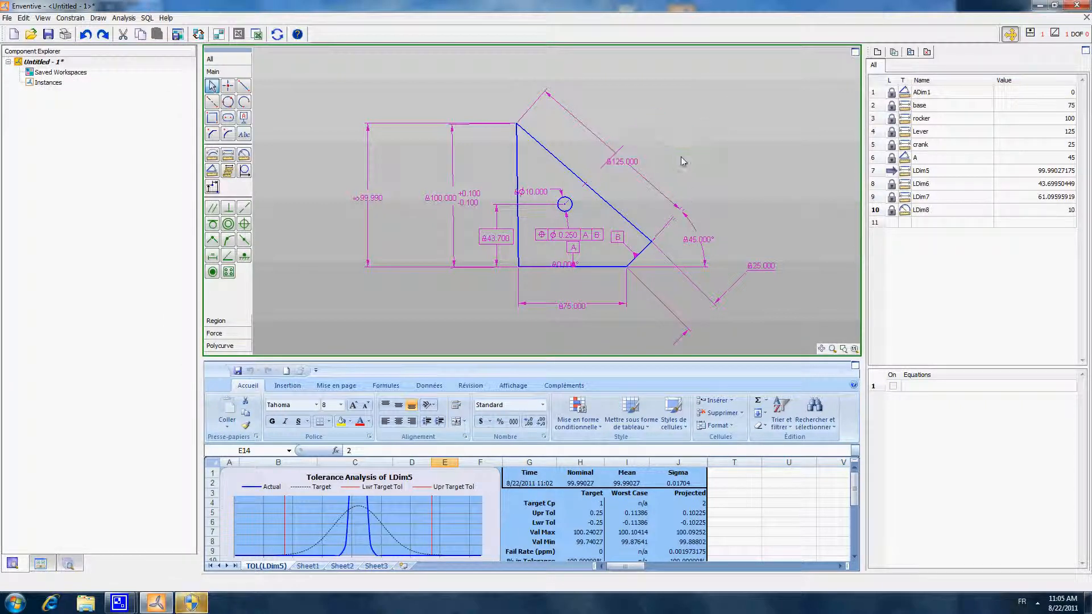
# - Try to add a perpendicular constraint between the rocker and the base line
pyautogui.moveTo(687, 185); pyautogui.dragTo(659, 178, button='middle')
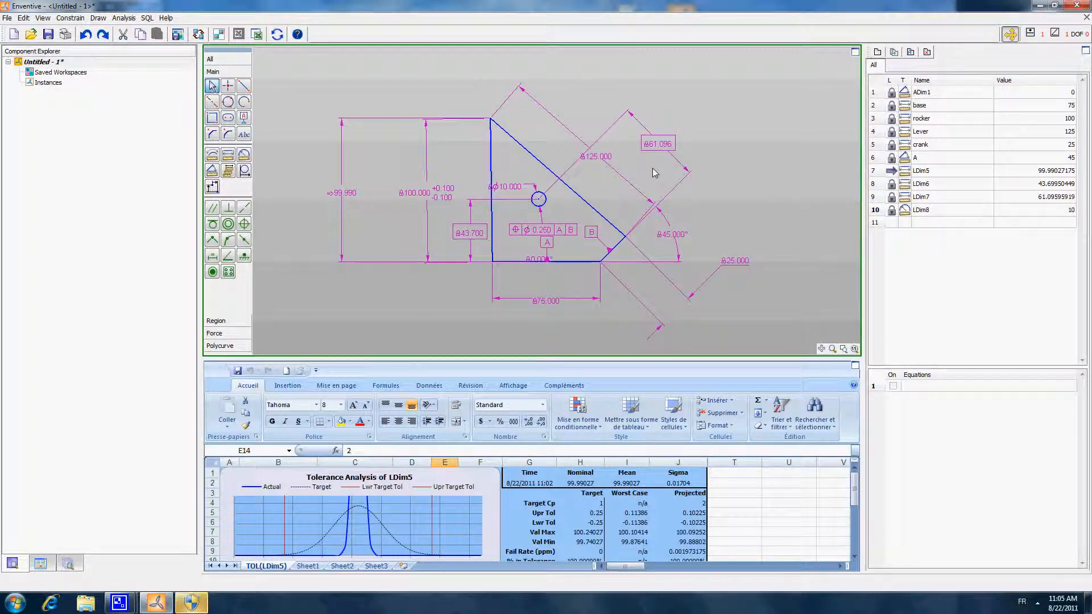
pyautogui.click(228, 207)
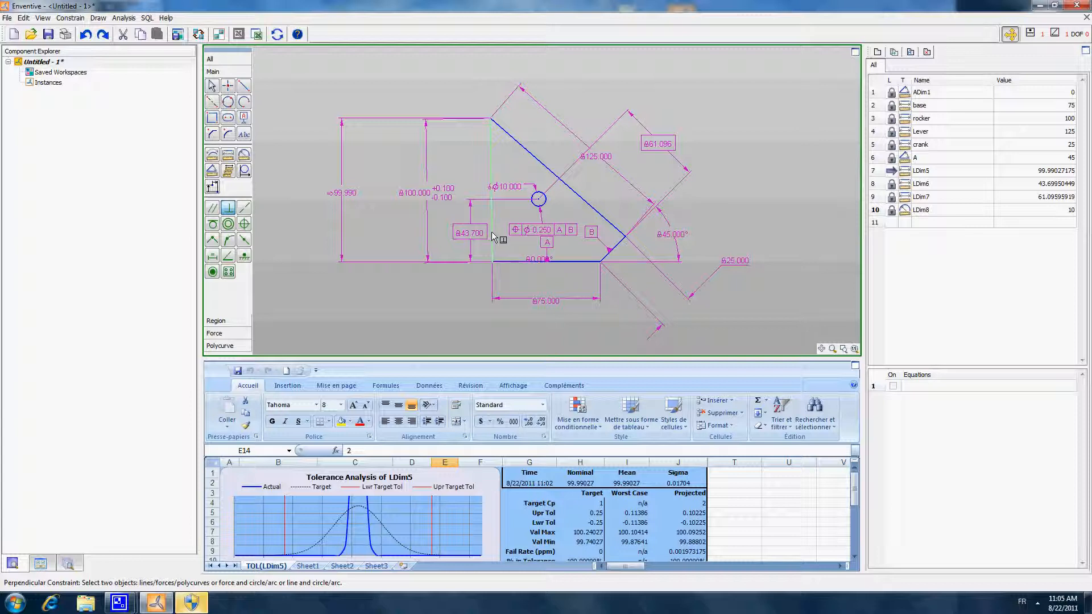
pyautogui.click(491, 166)
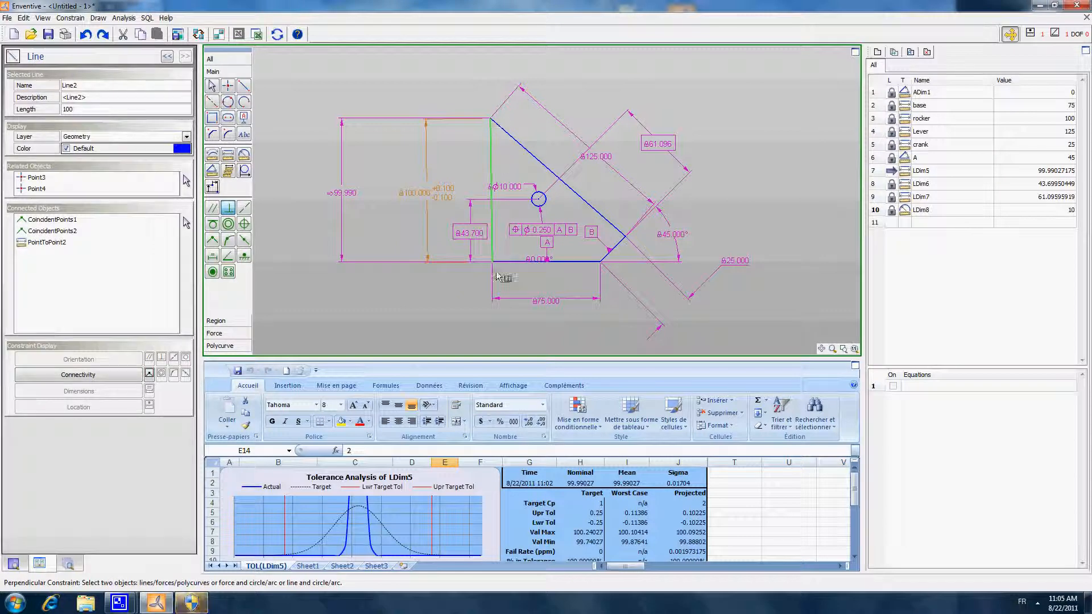
pyautogui.click(549, 260)
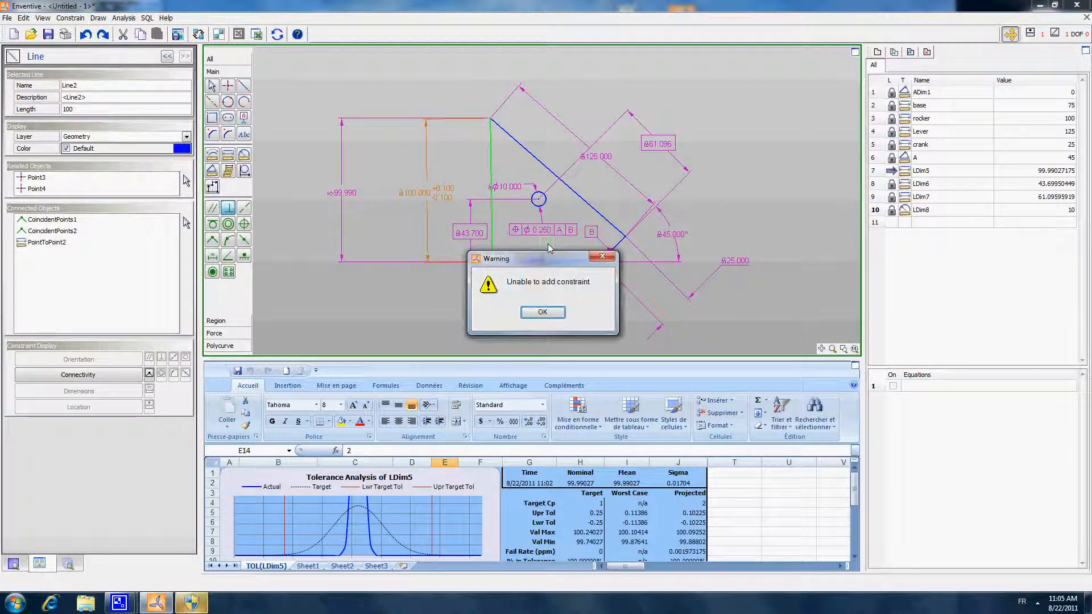
pyautogui.moveTo(547, 255); pyautogui.dragTo(349, 108)
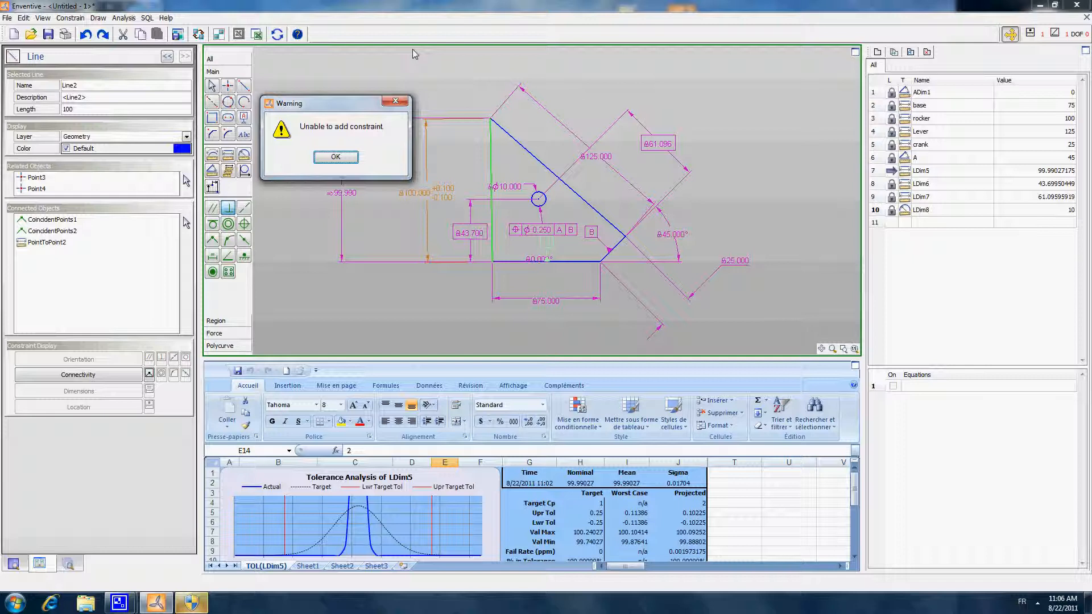
pyautogui.click(336, 157)
# - Unlock the 45° angle dimension of the crank
pyautogui.click(212, 85)
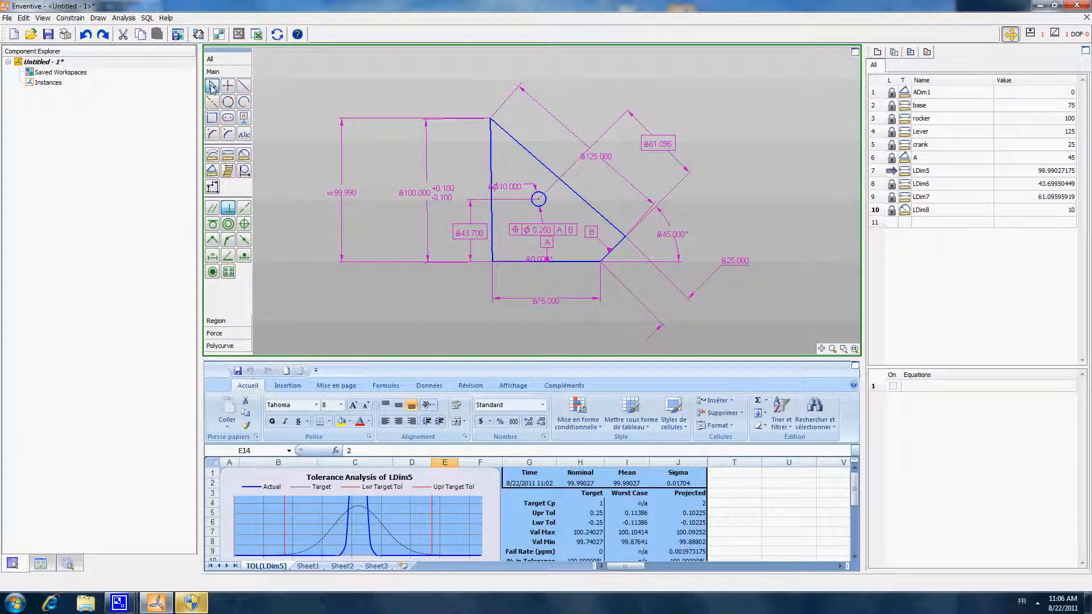
pyautogui.click(673, 239)
pyautogui.rightClick(673, 239)
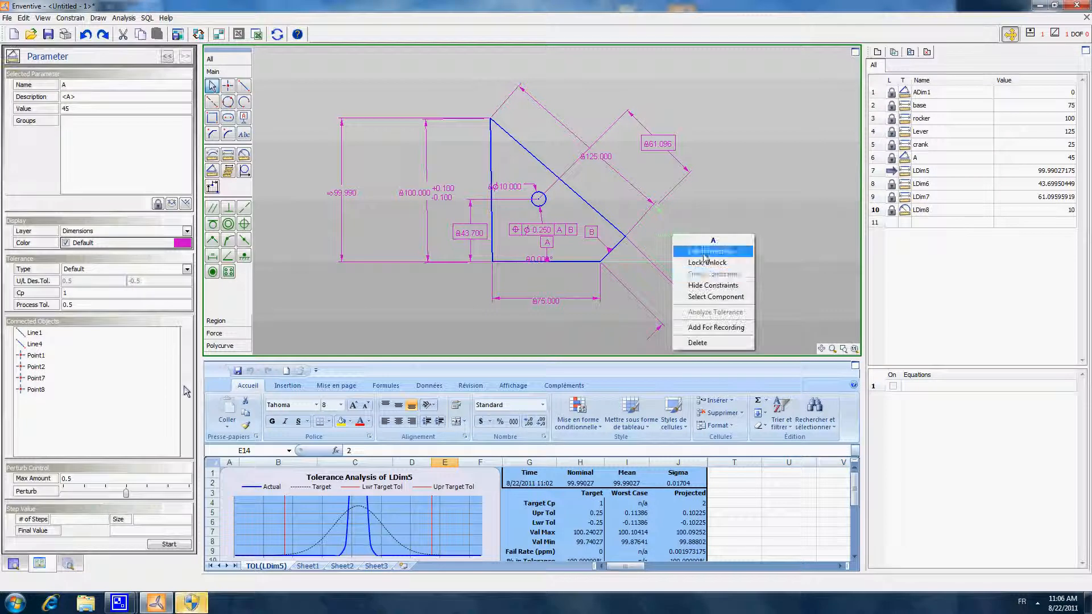
pyautogui.click(701, 251)
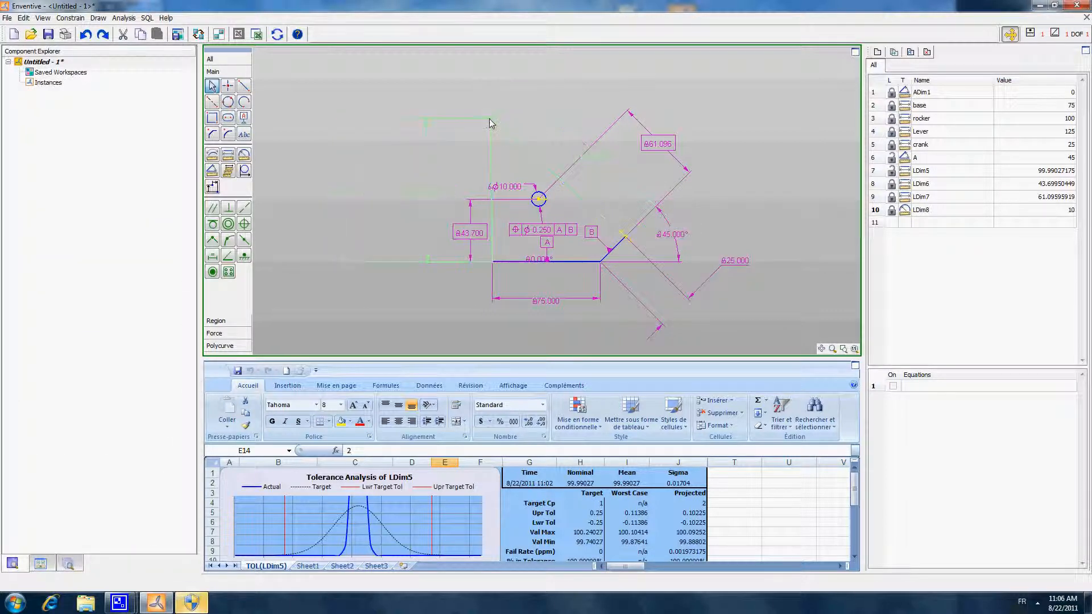
# - Constrain the rocker perpendicular to datum A on the base
pyautogui.click(230, 208)
pyautogui.click(492, 152)
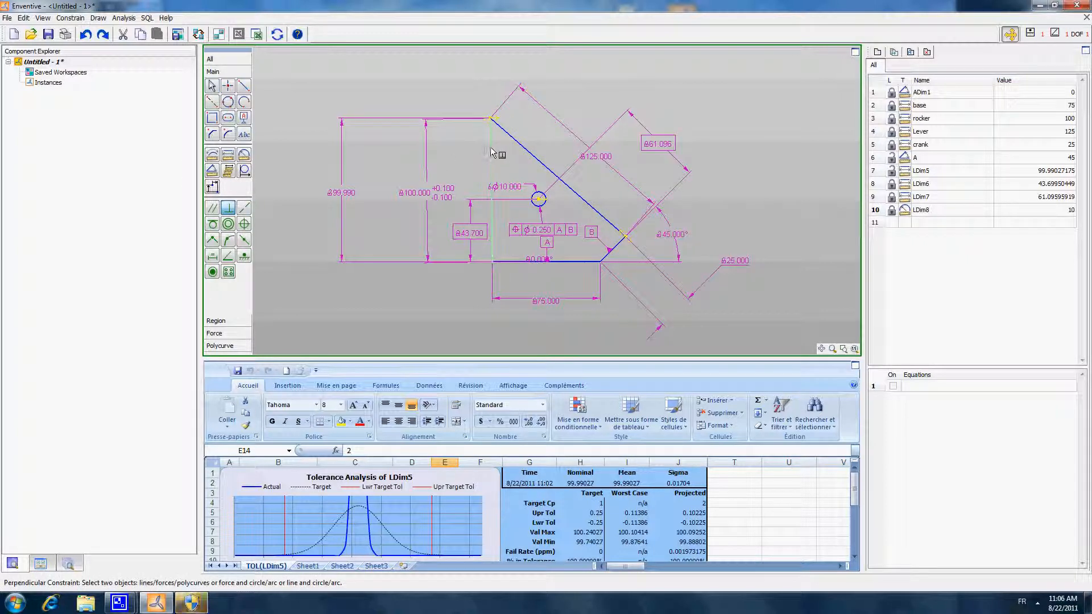
pyautogui.click(547, 249)
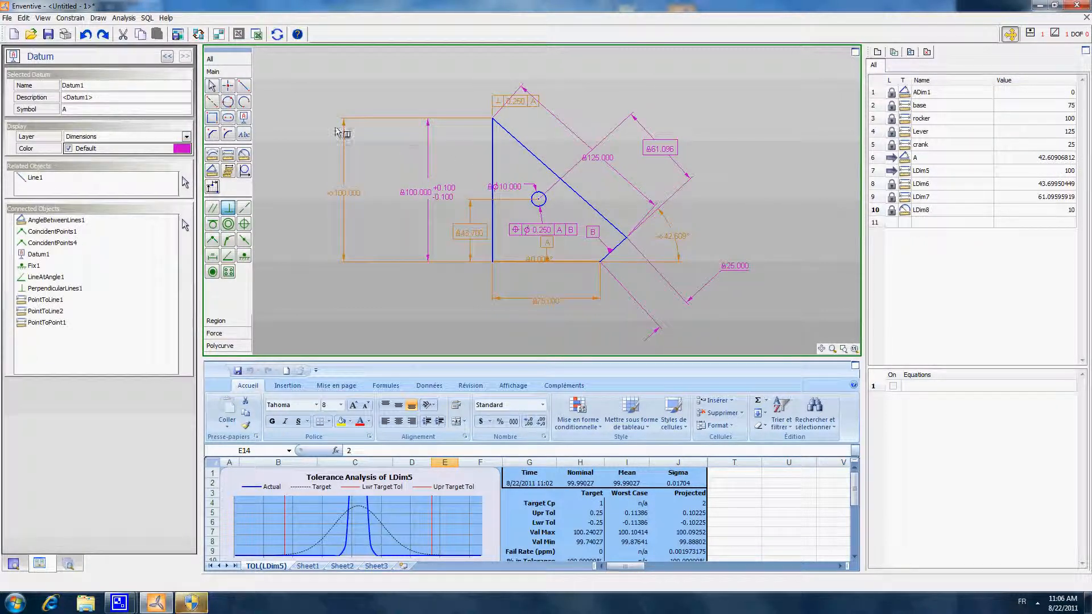
# - Move the perpendicularity frame above the rocker, the datum A label below the base, and the base dimension further down
pyautogui.click(215, 85)
pyautogui.moveTo(524, 103); pyautogui.dragTo(524, 71)
pyautogui.click(624, 90)
pyautogui.moveTo(621, 107); pyautogui.dragTo(622, 116, button='middle')
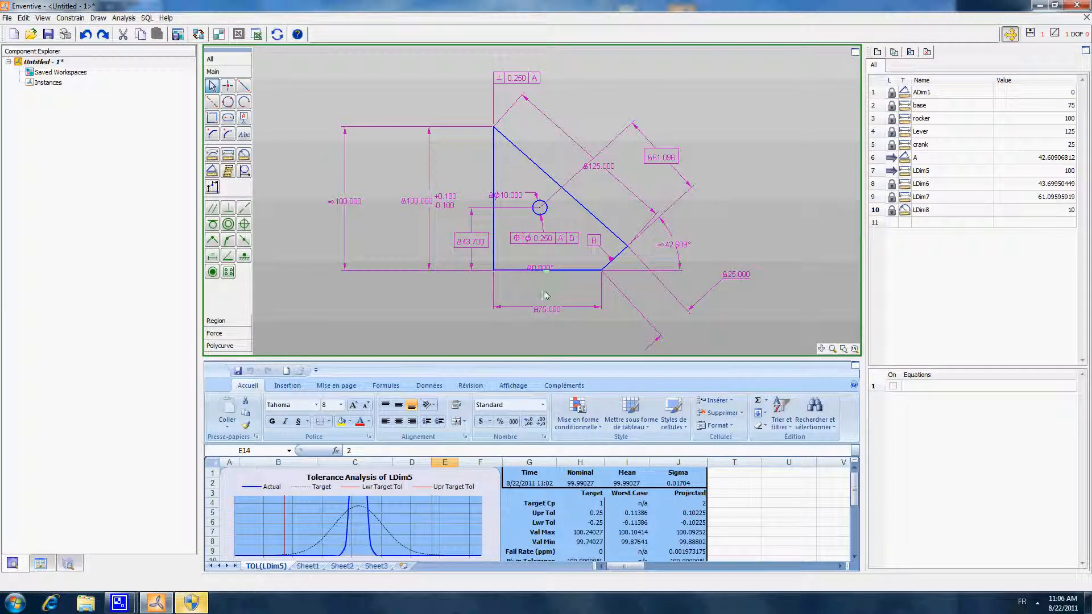
pyautogui.moveTo(544, 292); pyautogui.dragTo(537, 292)
pyautogui.click(552, 319)
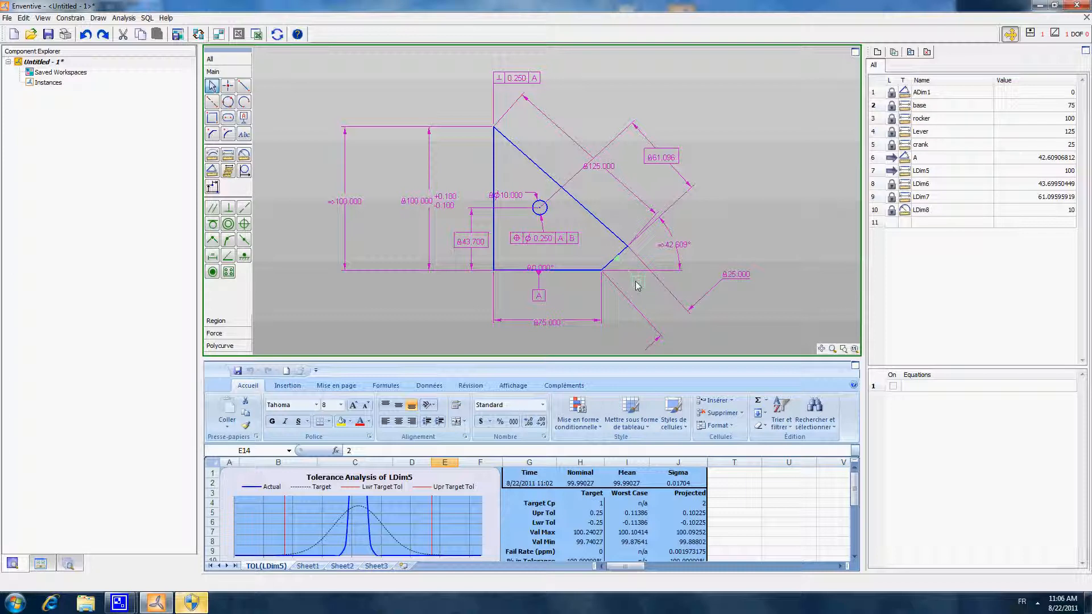
# - Move the datum B label beside the crank, the hole diameter and lever dimensions outside the linkage, and the perpendicularity frame slightly higher
pyautogui.click(638, 286)
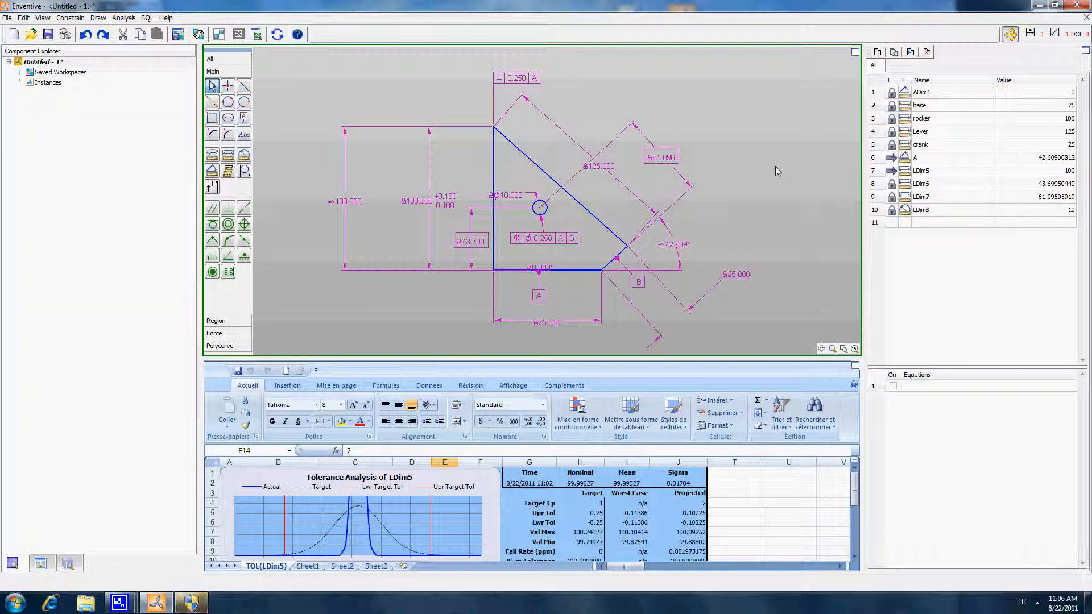
pyautogui.moveTo(519, 195); pyautogui.dragTo(585, 198)
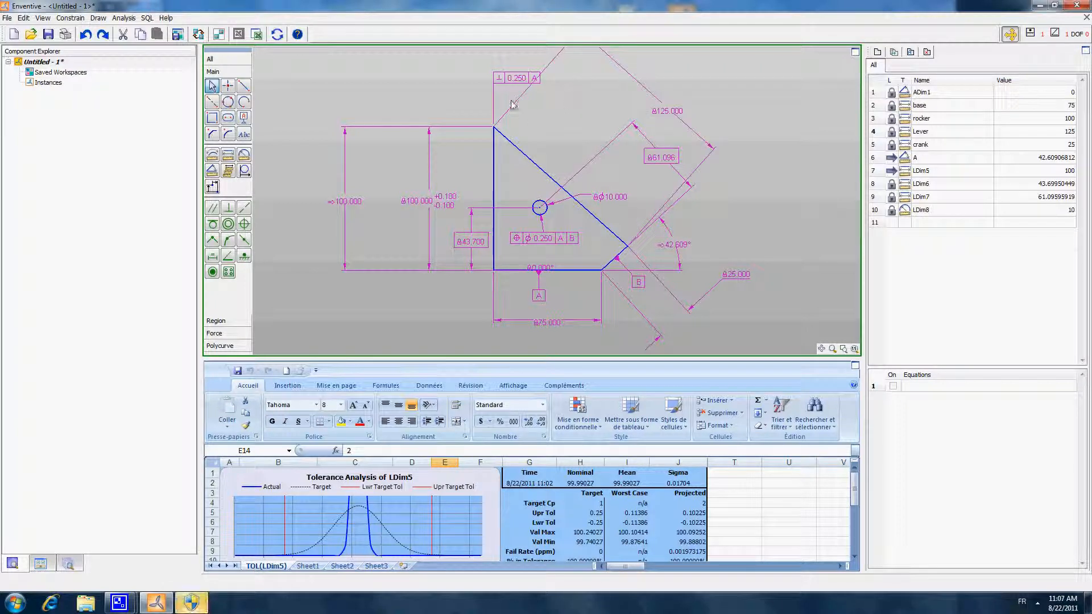
pyautogui.moveTo(531, 79); pyautogui.dragTo(531, 70)
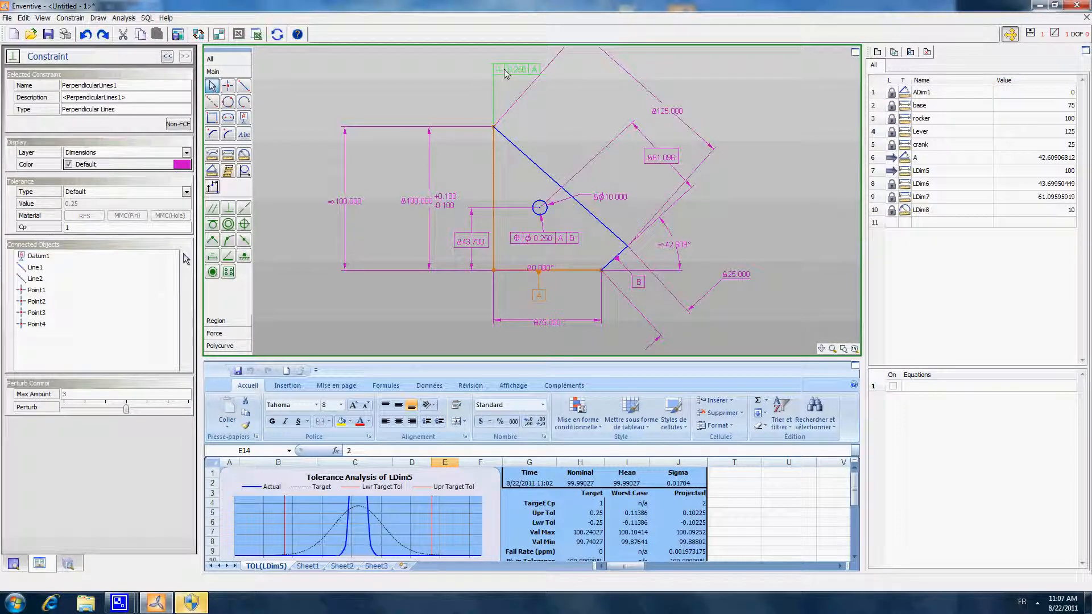
pyautogui.click(586, 89)
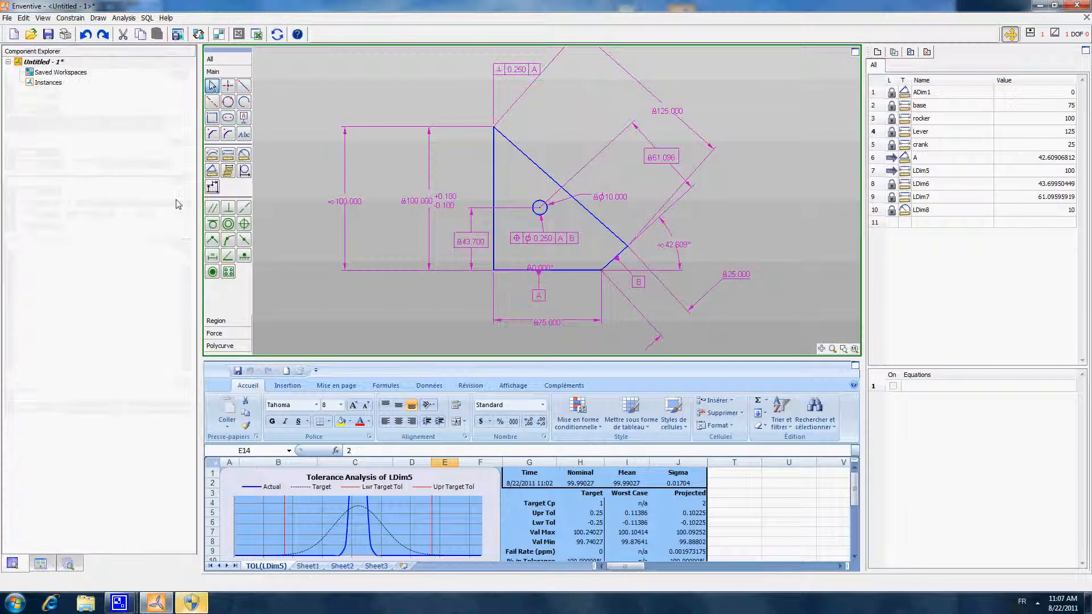
# - Add a circular edge dimension between the hole and the lever, with its text above the lever
pyautogui.click(245, 170)
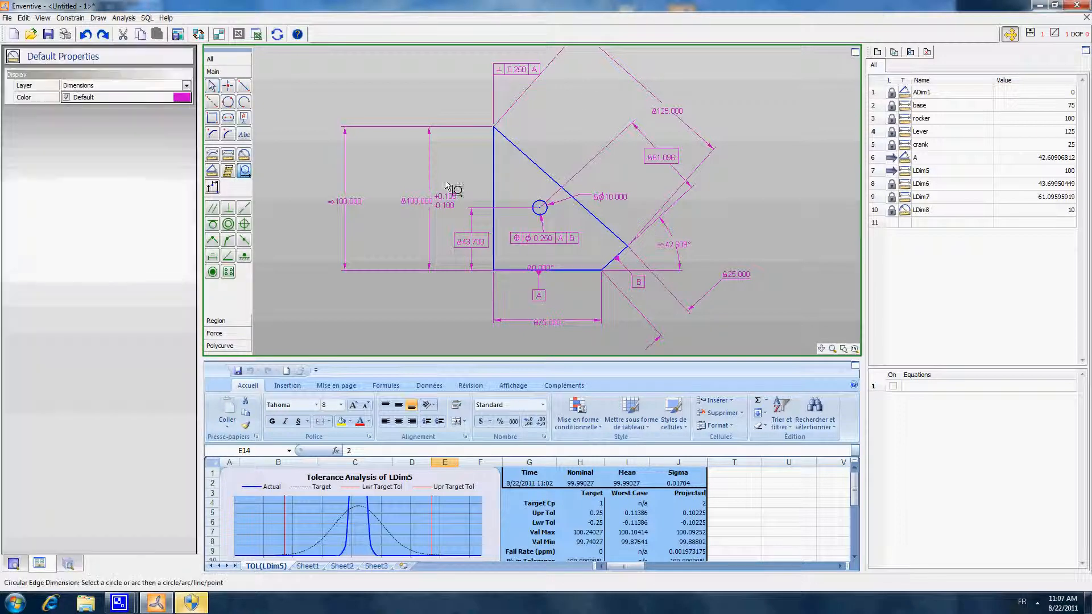
pyautogui.click(538, 204)
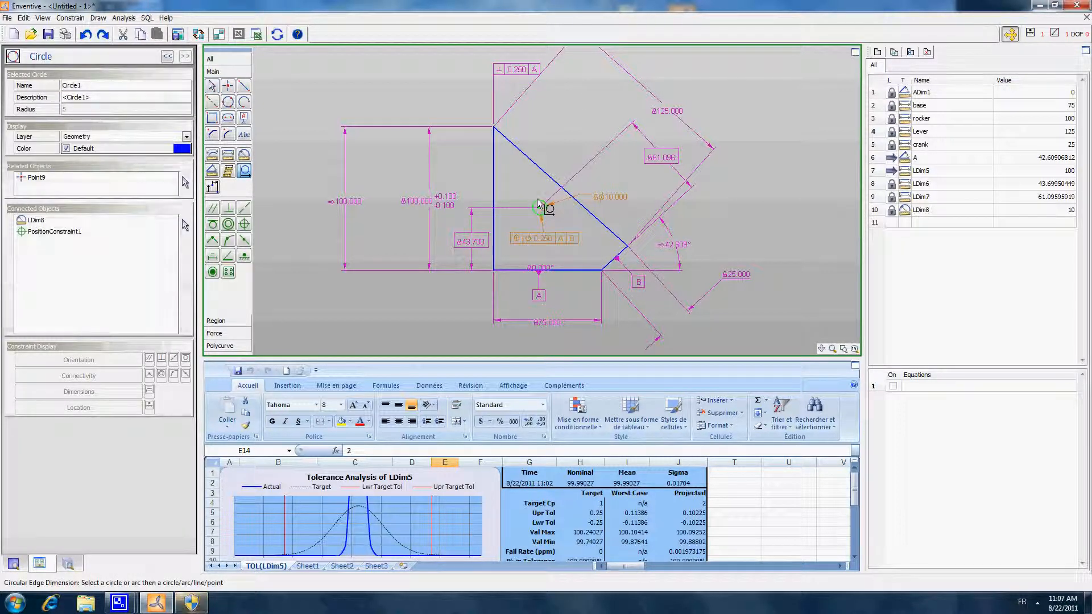
pyautogui.click(541, 170)
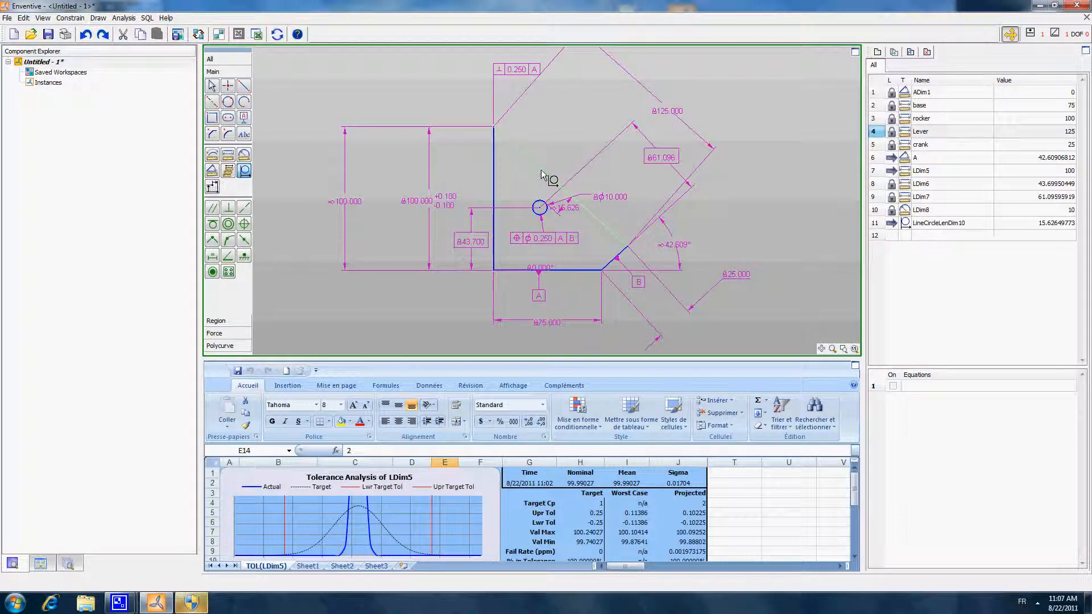
pyautogui.click(212, 86)
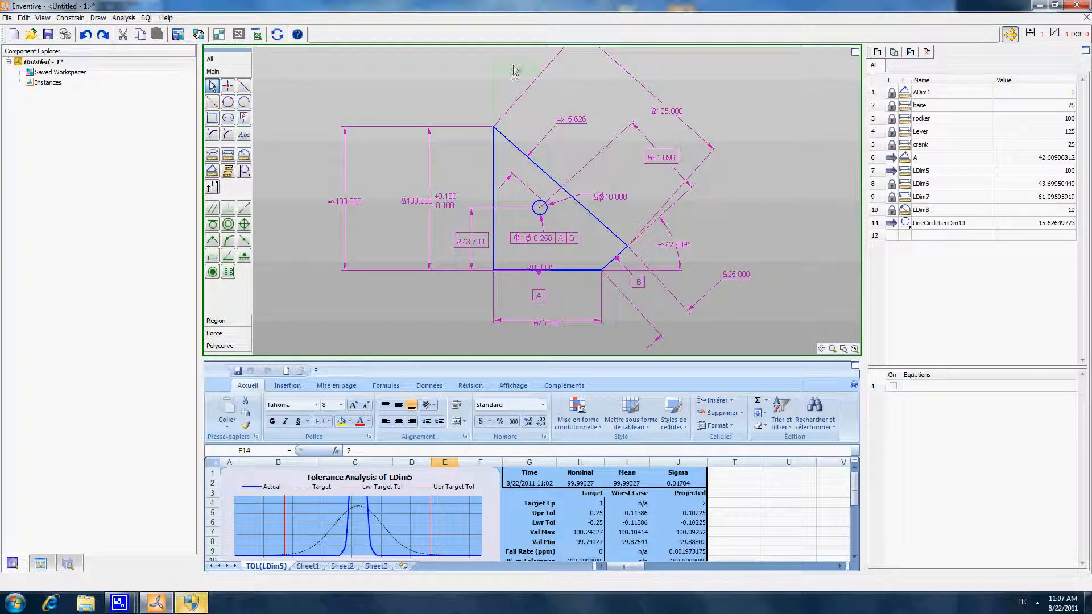
# - Perturb the rocker's perpendicularity constraint to both extremes with a maximum amount of 3, and return it to nominal
pyautogui.click(514, 69)
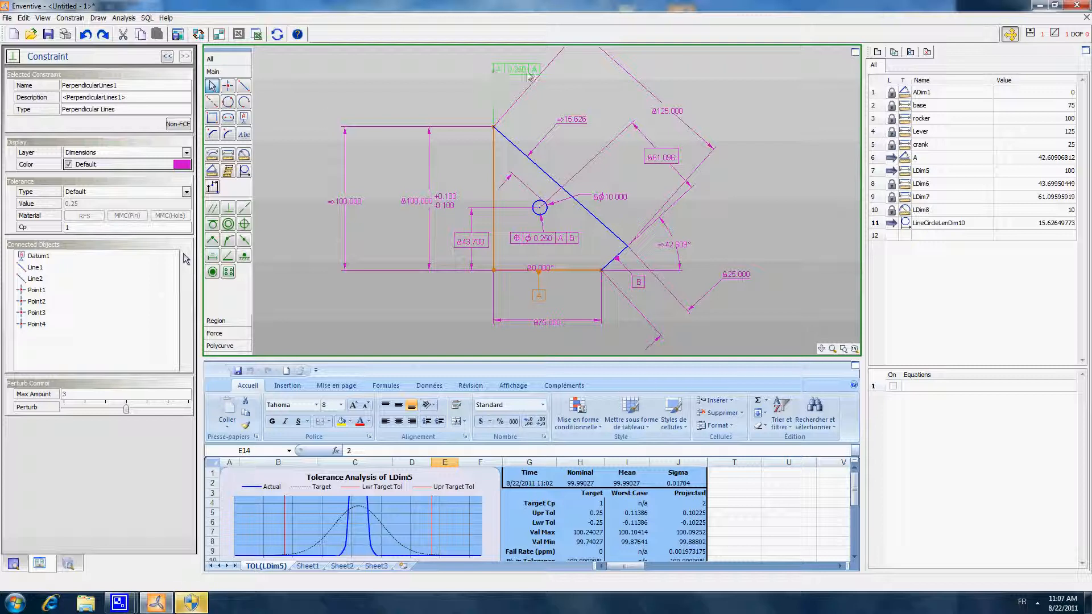
pyautogui.doubleClick(65, 394)
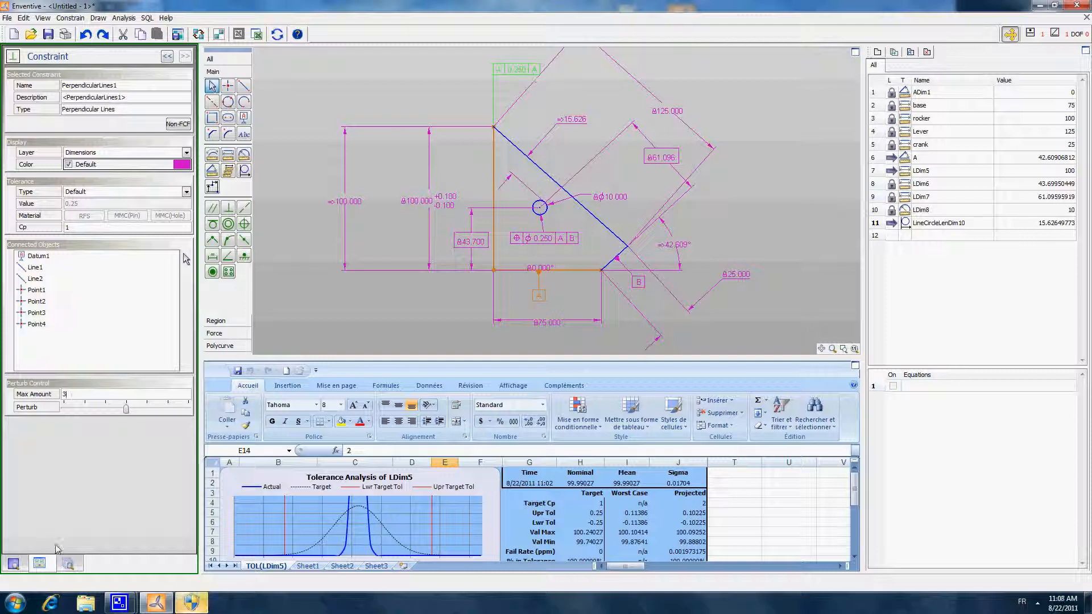
pyautogui.moveTo(126, 413)
pyautogui.mouseDown()
pyautogui.moveTo(194, 421)
pyautogui.moveTo(22, 415)
pyautogui.moveTo(196, 418)
pyautogui.moveTo(64, 415)
pyautogui.moveTo(128, 416)
pyautogui.mouseUp()
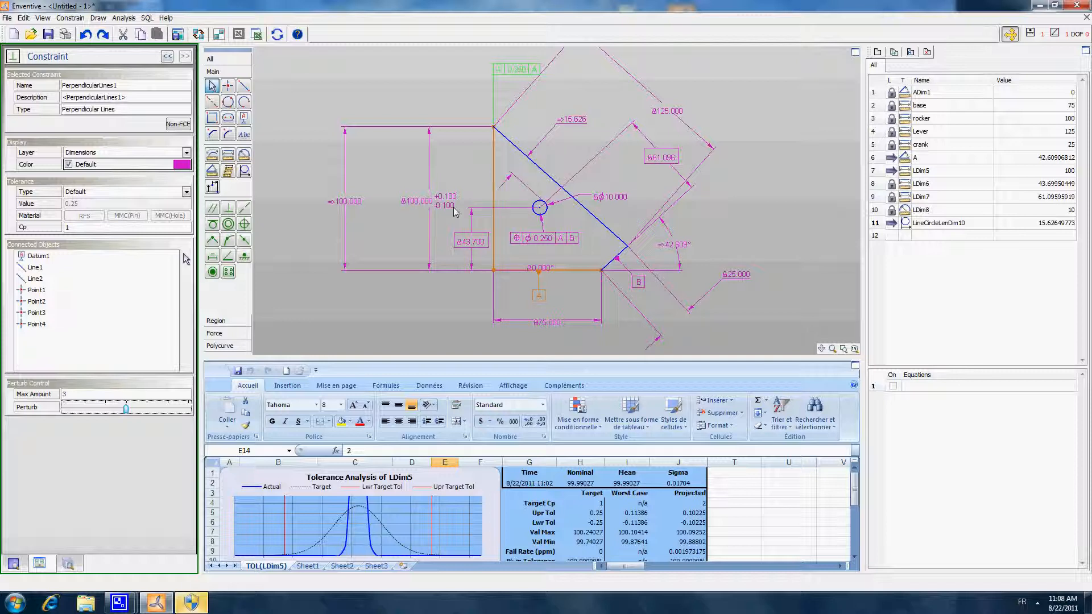
pyautogui.moveTo(130, 417)
pyautogui.mouseDown()
pyautogui.moveTo(197, 412)
pyautogui.moveTo(20, 413)
pyautogui.moveTo(175, 403)
pyautogui.moveTo(59, 409)
pyautogui.moveTo(238, 418)
pyautogui.moveTo(67, 409)
pyautogui.moveTo(191, 414)
pyautogui.moveTo(127, 414)
pyautogui.mouseUp()
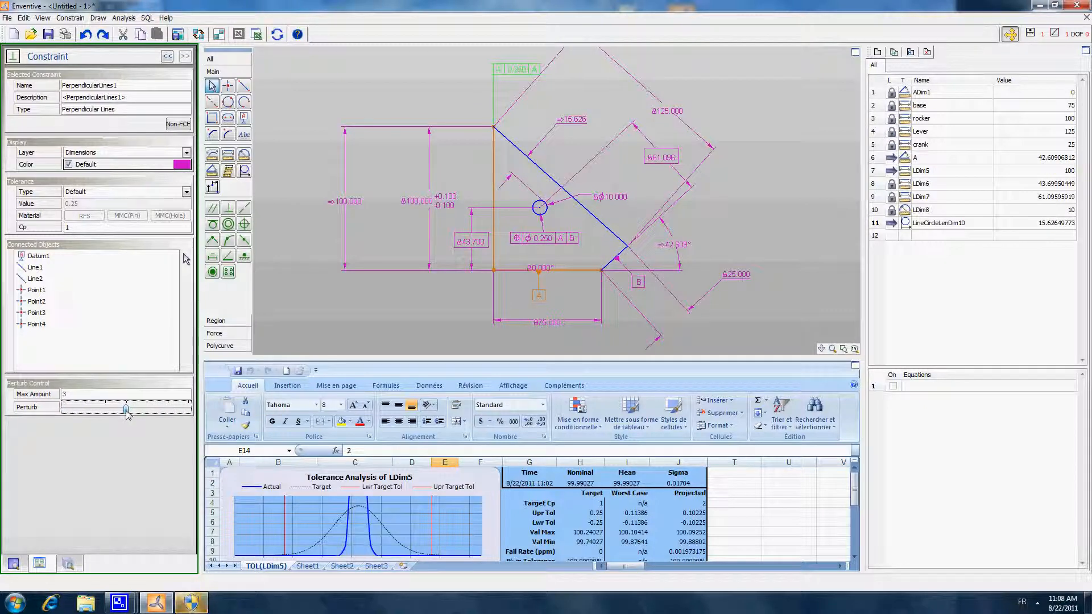
pyautogui.moveTo(127, 414); pyautogui.dragTo(213, 419)
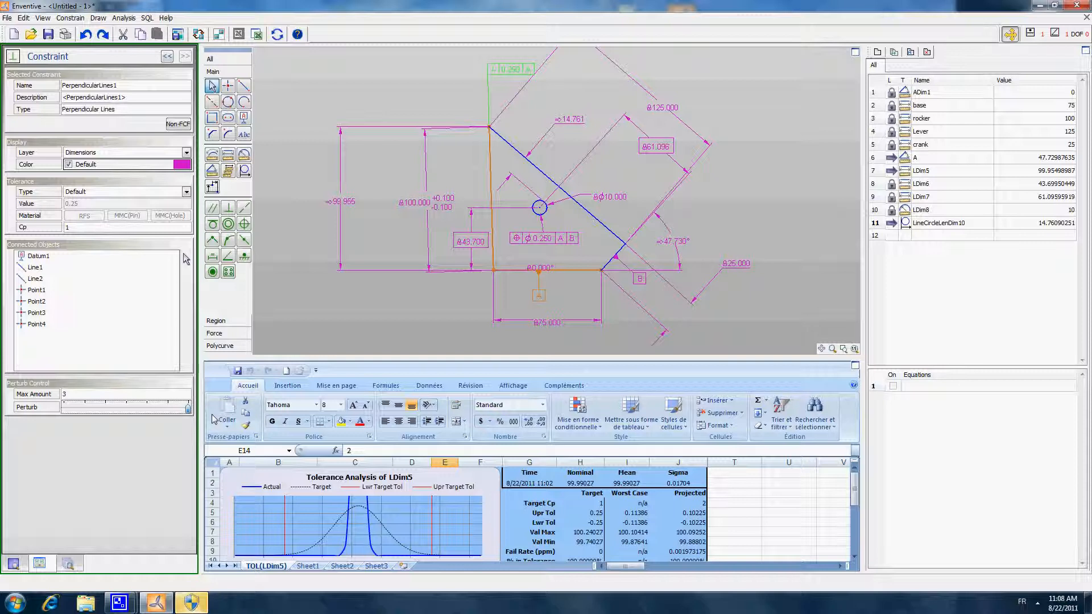
pyautogui.moveTo(187, 409); pyautogui.dragTo(64, 414)
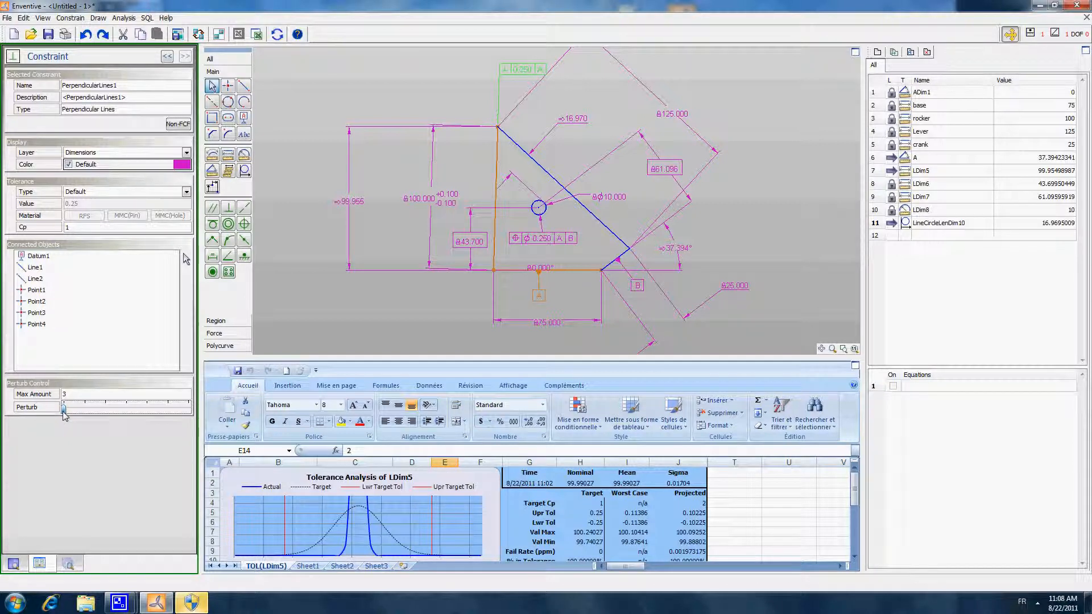
pyautogui.moveTo(64, 414); pyautogui.dragTo(196, 421)
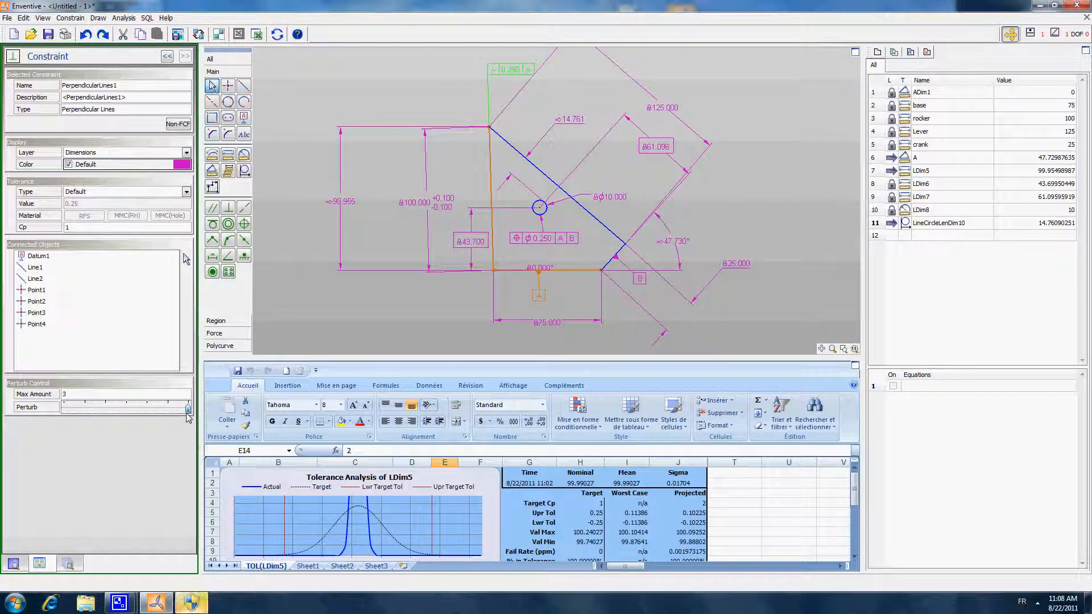
pyautogui.moveTo(183, 414)
pyautogui.mouseDown()
pyautogui.moveTo(48, 416)
pyautogui.moveTo(189, 409)
pyautogui.mouseUp()
pyautogui.moveTo(188, 409)
pyautogui.mouseDown()
pyautogui.moveTo(64, 411)
pyautogui.moveTo(191, 414)
pyautogui.mouseUp()
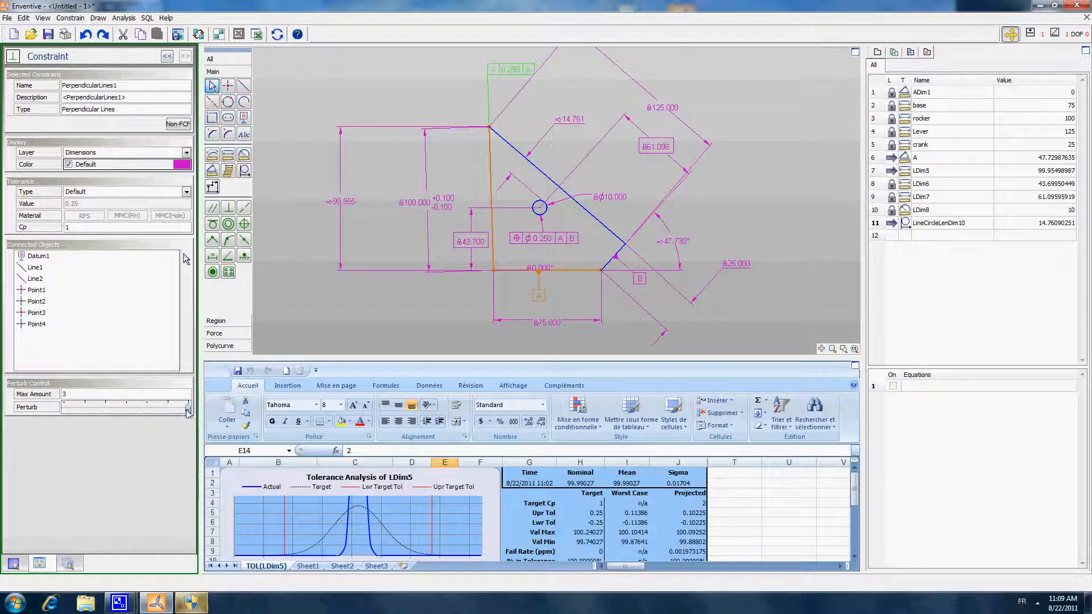
pyautogui.moveTo(188, 409); pyautogui.dragTo(124, 411)
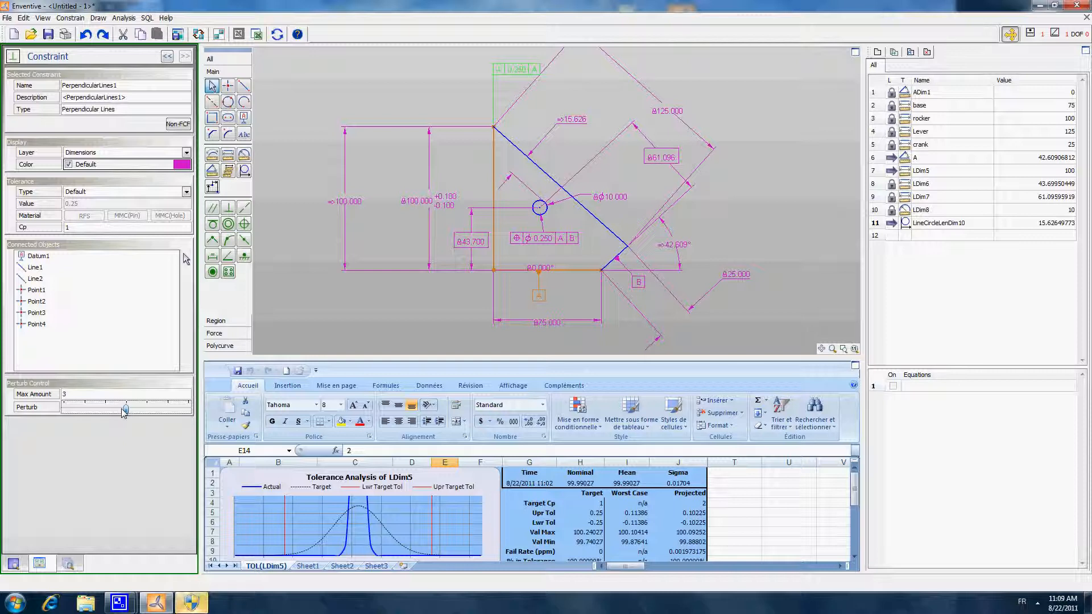
# - Perturb the perpendicularity constraint from nominal to its positive limit again to examine its effect on the hole-to-lever distance
pyautogui.moveTo(124, 413)
pyautogui.mouseDown()
pyautogui.moveTo(170, 413)
pyautogui.moveTo(19, 407)
pyautogui.mouseUp()
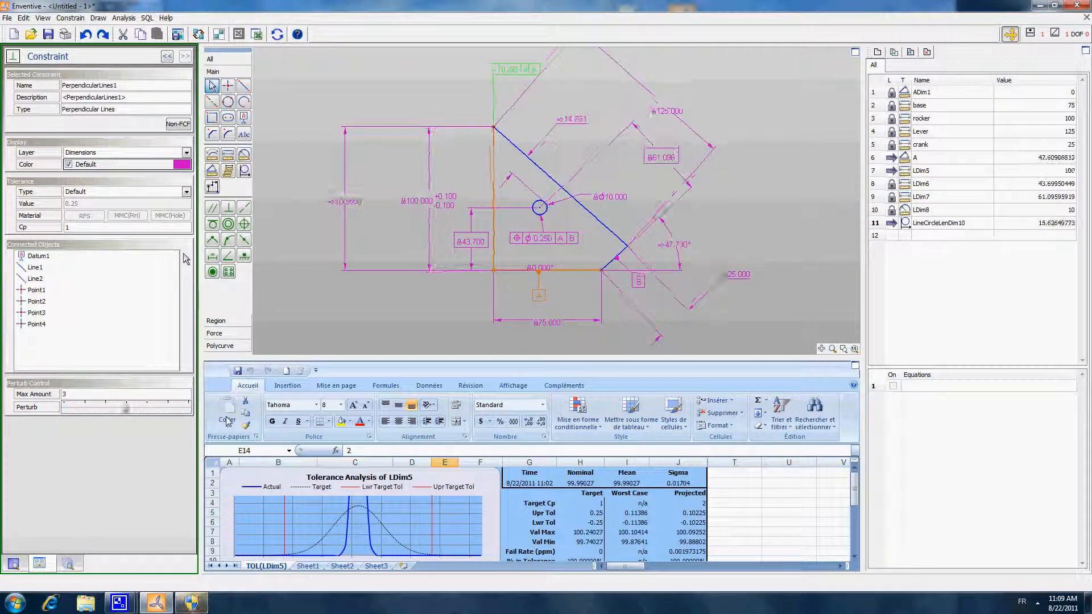
pyautogui.moveTo(187, 408); pyautogui.dragTo(192, 410)
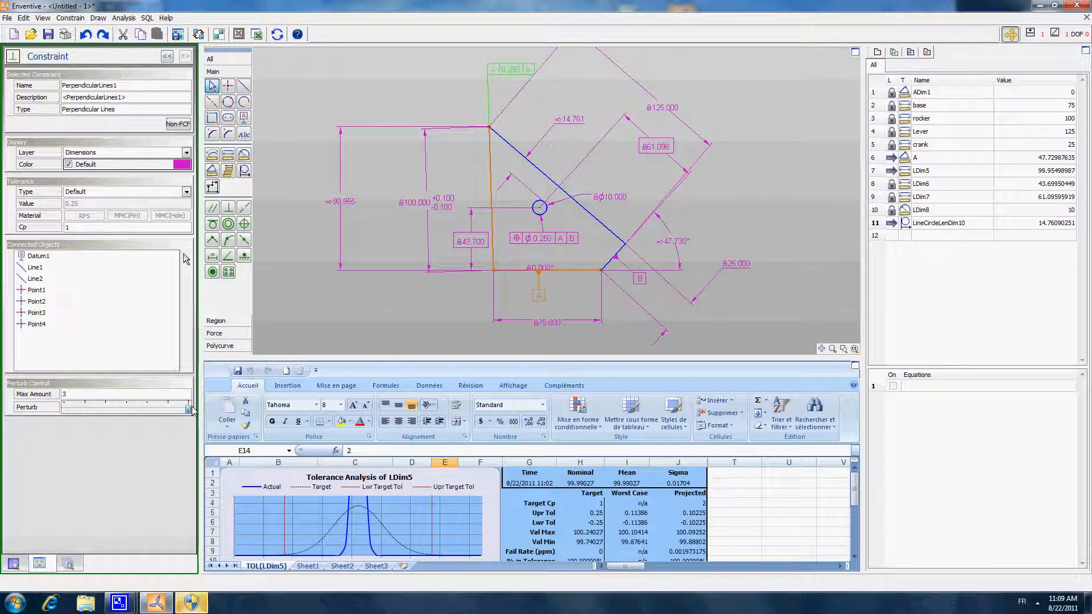
pyautogui.moveTo(193, 411)
pyautogui.mouseDown()
pyautogui.moveTo(33, 414)
pyautogui.moveTo(188, 408)
pyautogui.mouseUp()
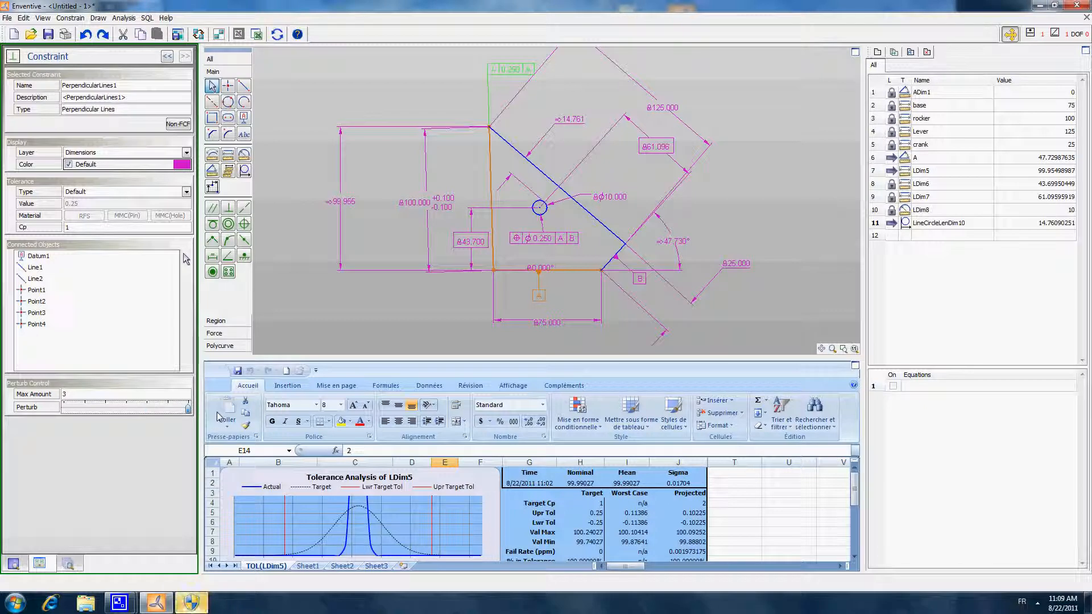